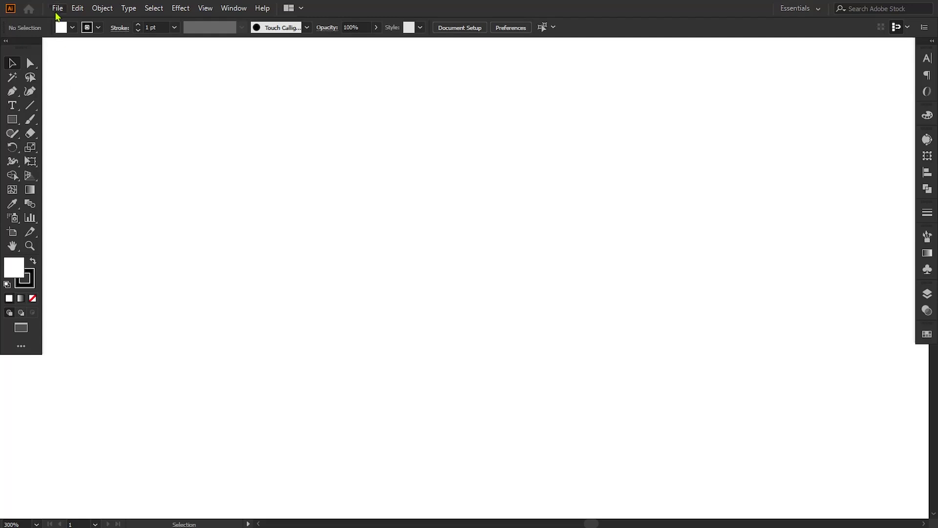
# Step: Create a Letter document named 'CV resume design' in inches with 0.125 in bleed on all sides
pyautogui.click(57, 8)
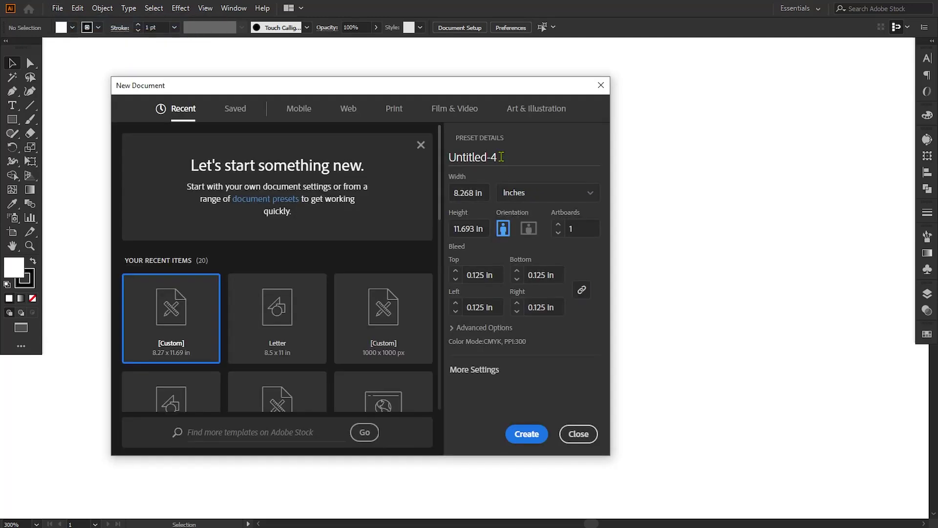
pyautogui.moveTo(501, 157); pyautogui.dragTo(443, 159)
pyautogui.write('CV resume design')
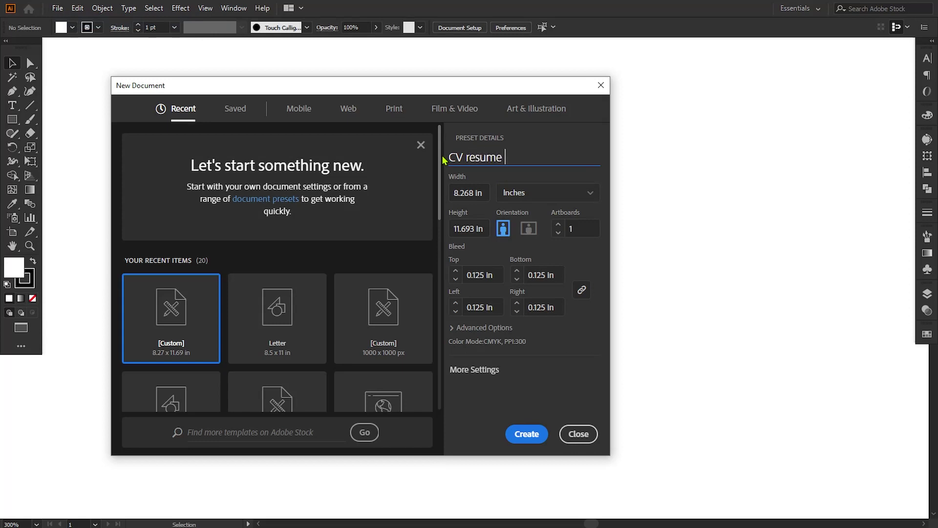
pyautogui.click(393, 110)
pyautogui.click(514, 196)
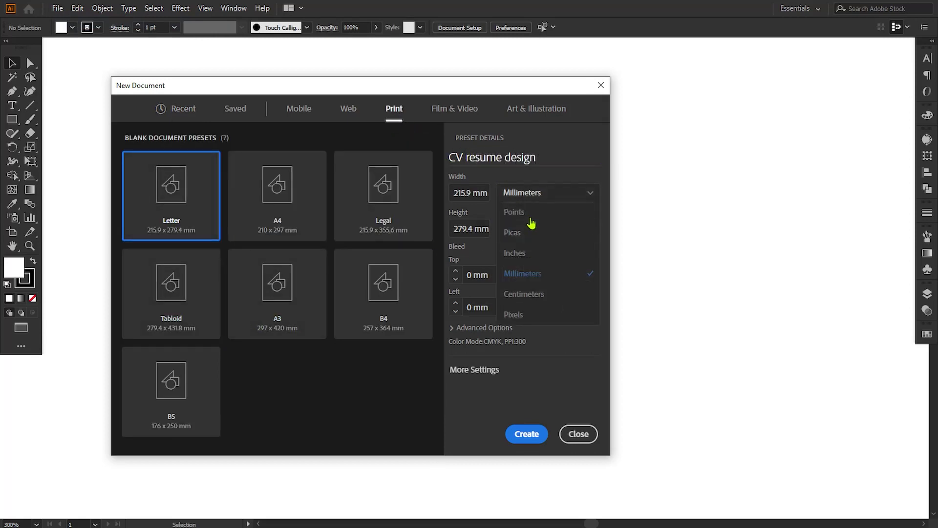
pyautogui.click(522, 253)
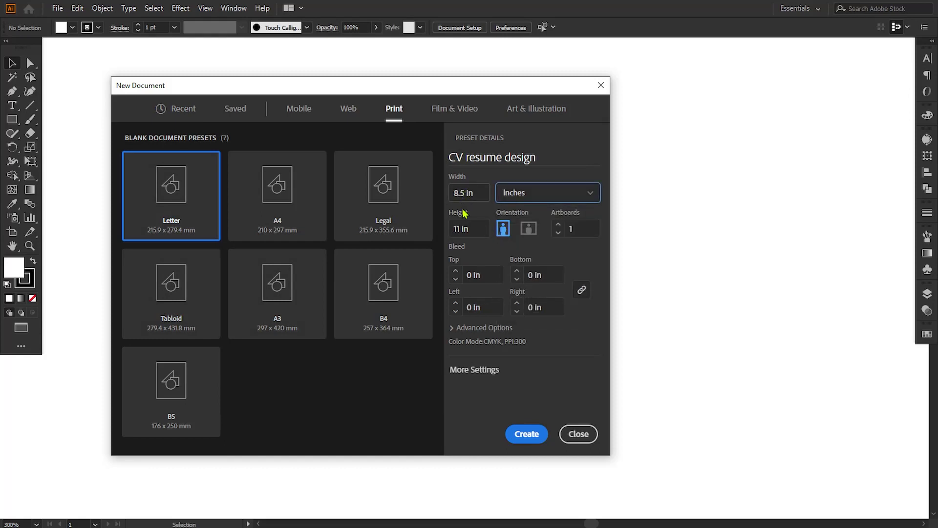
pyautogui.click(469, 275)
pyautogui.write('0.125')
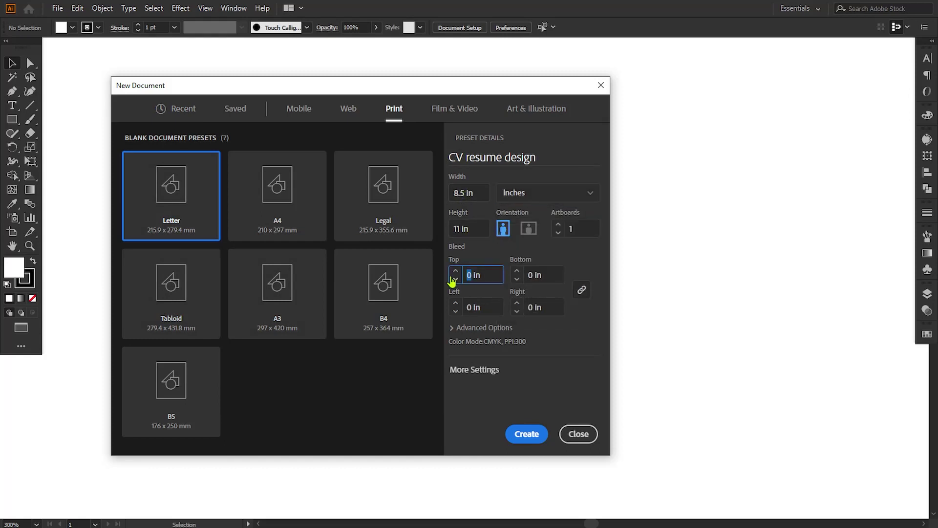
pyautogui.click(476, 305)
pyautogui.click(516, 435)
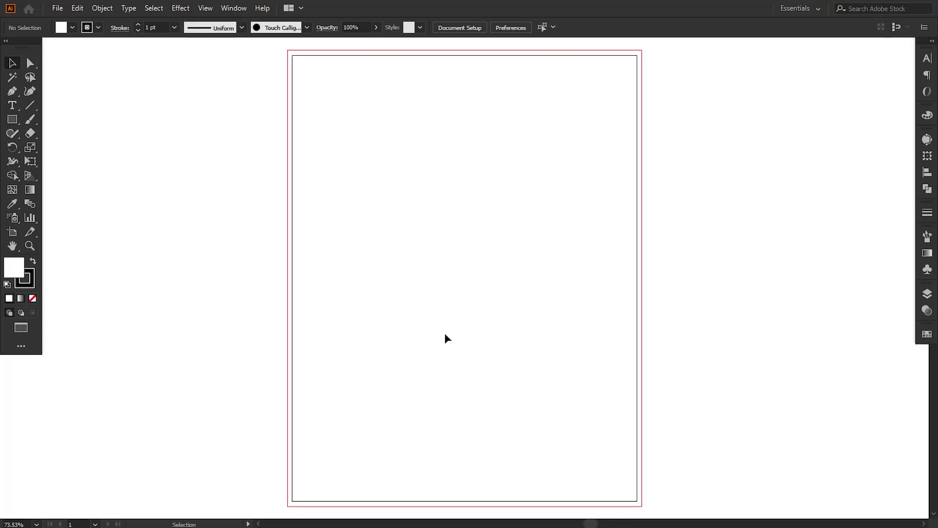
# Step: Paste the portrait and swatch circles and move them left of the artboard
pyautogui.hotkey('ctrl', 'v')
pyautogui.moveTo(454, 310); pyautogui.dragTo(215, 136)
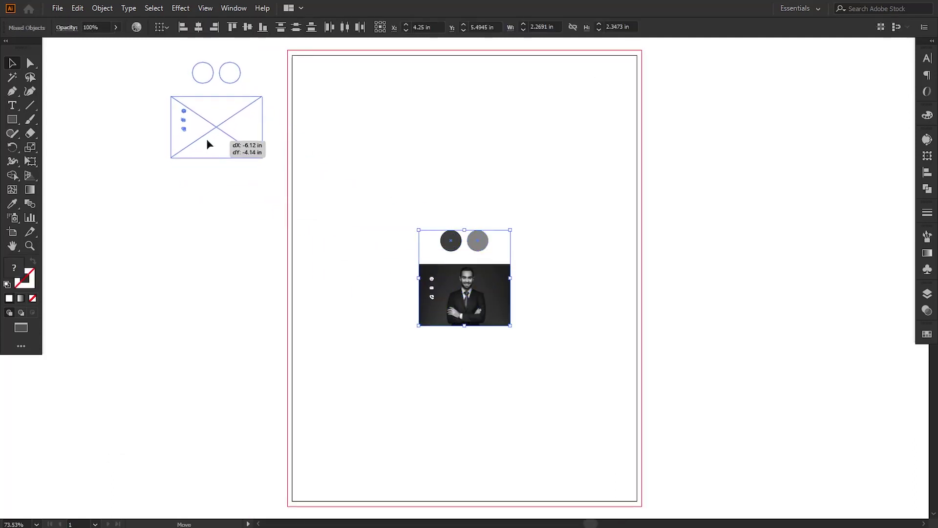
pyautogui.click(247, 303)
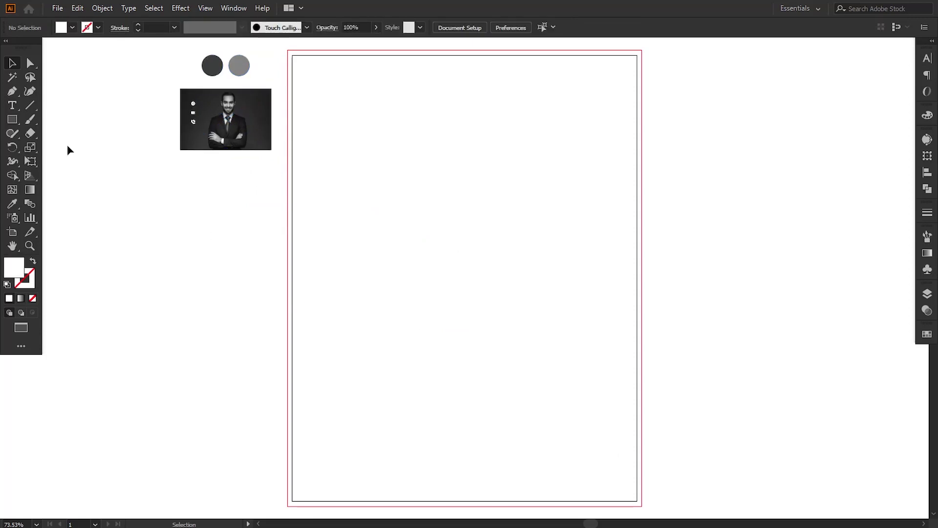
# Step: Draw a dark grey sidebar rectangle from the page's top-left corner, widened to about 4.22 in
pyautogui.click(12, 119)
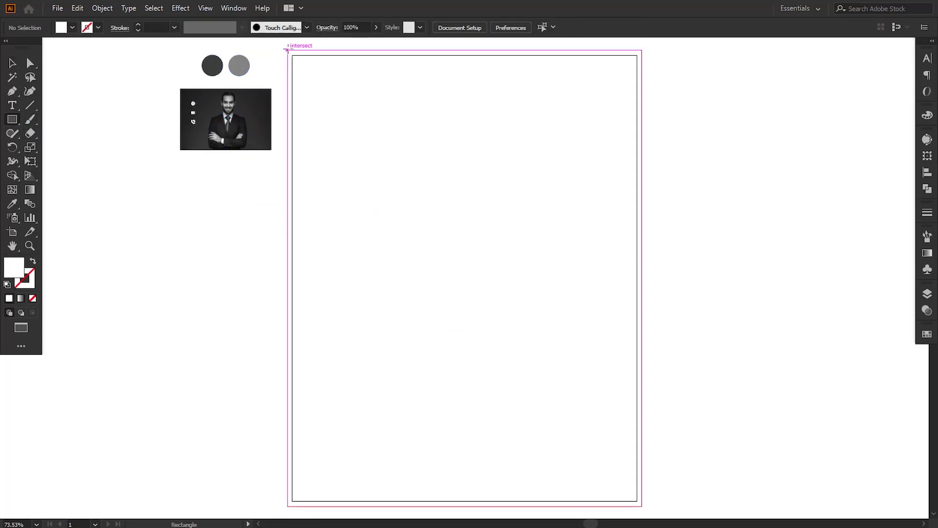
pyautogui.moveTo(287, 50)
pyautogui.mouseDown()
pyautogui.moveTo(350, 372)
pyautogui.moveTo(452, 324)
pyautogui.moveTo(436, 319)
pyautogui.mouseUp()
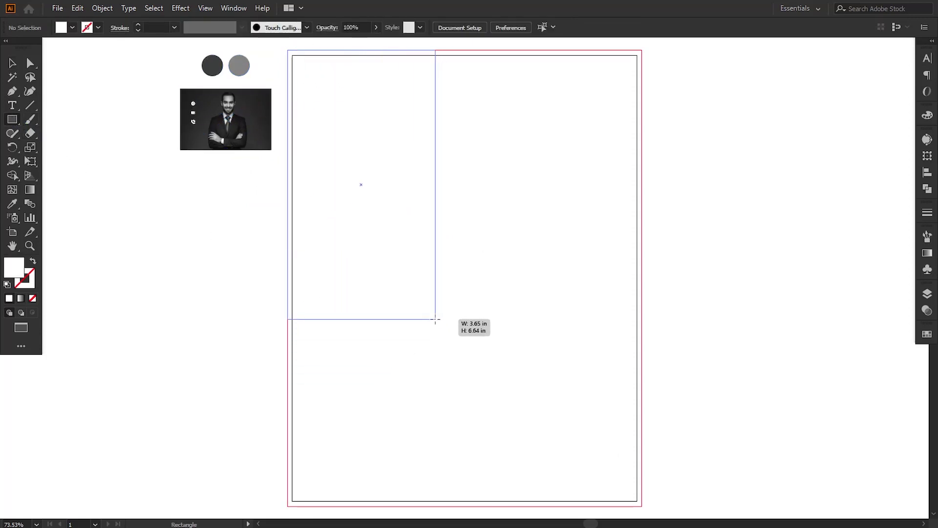
pyautogui.click(12, 204)
pyautogui.click(212, 65)
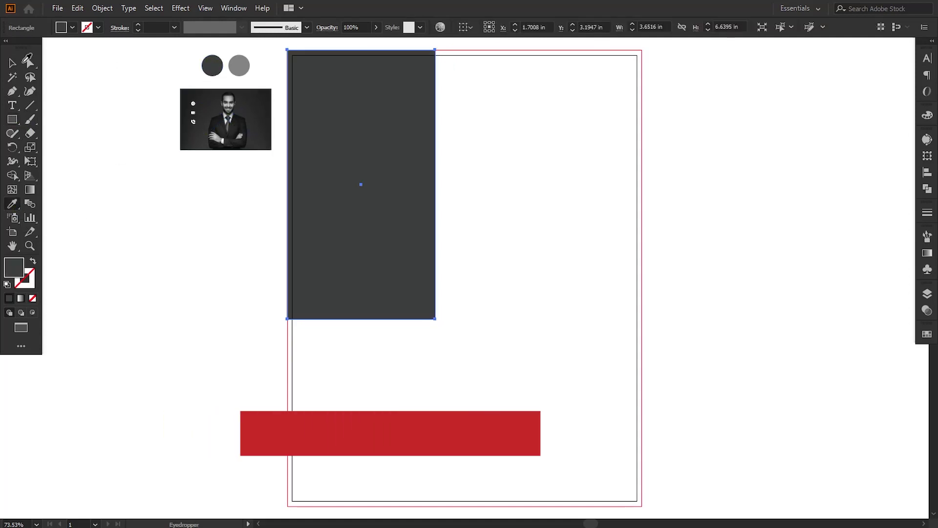
pyautogui.press('v')
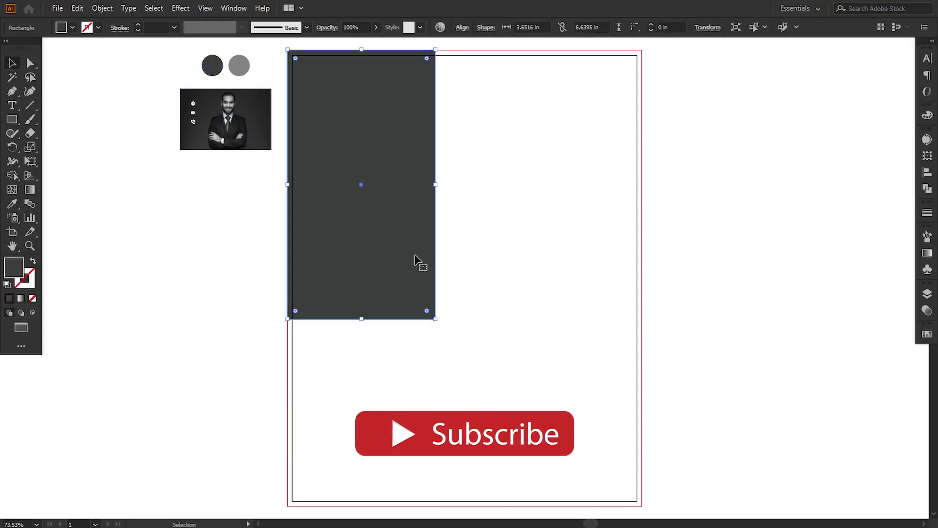
pyautogui.moveTo(435, 185)
pyautogui.mouseDown()
pyautogui.moveTo(459, 184)
pyautogui.moveTo(450, 188)
pyautogui.mouseUp()
pyautogui.click(493, 277)
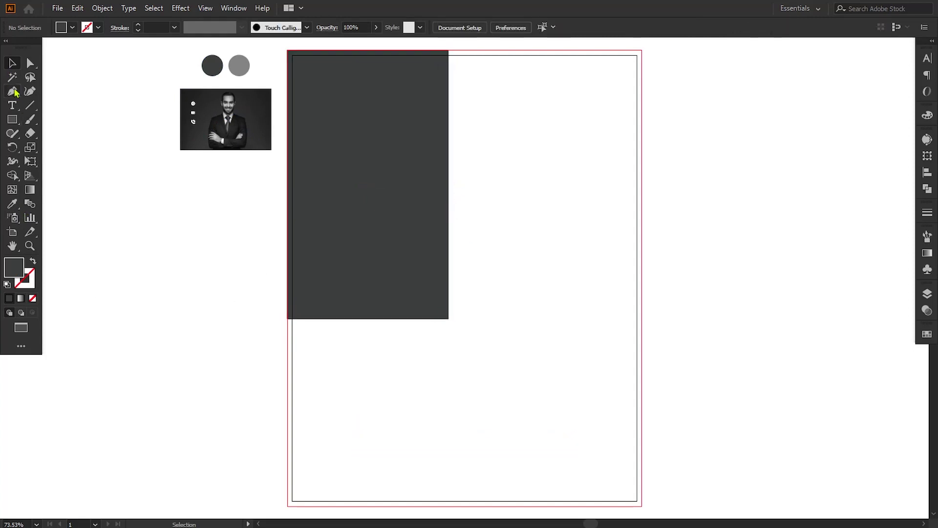
pyautogui.click(12, 105)
# Step: Add the name heading below the sidebar at about 101 pt in Raleway Black
pyautogui.click(348, 367)
pyautogui.write('John Doe')
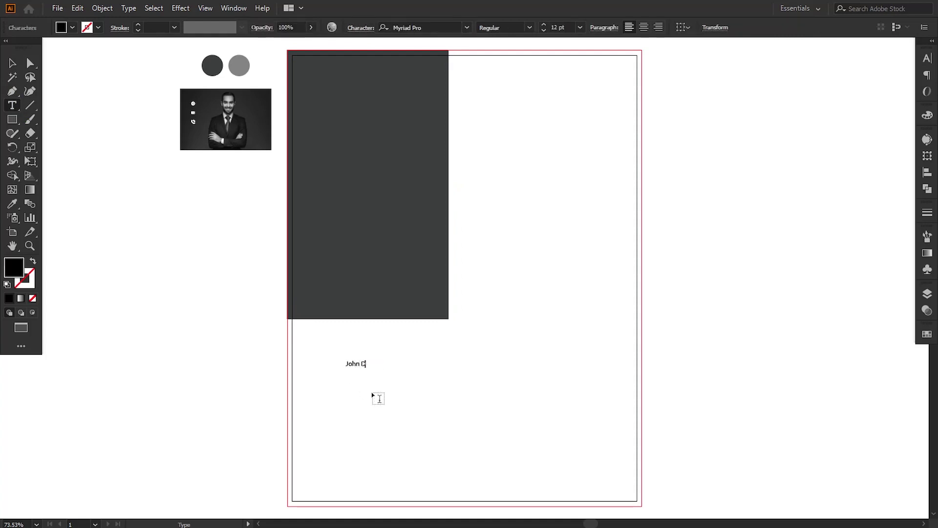
pyautogui.click(13, 63)
pyautogui.moveTo(378, 372); pyautogui.dragTo(473, 395)
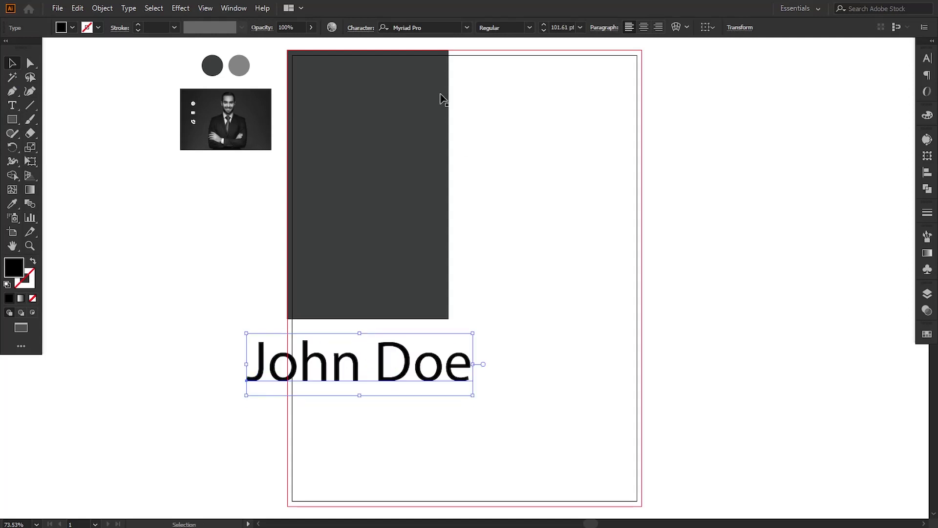
pyautogui.click(425, 27)
pyautogui.write('re')
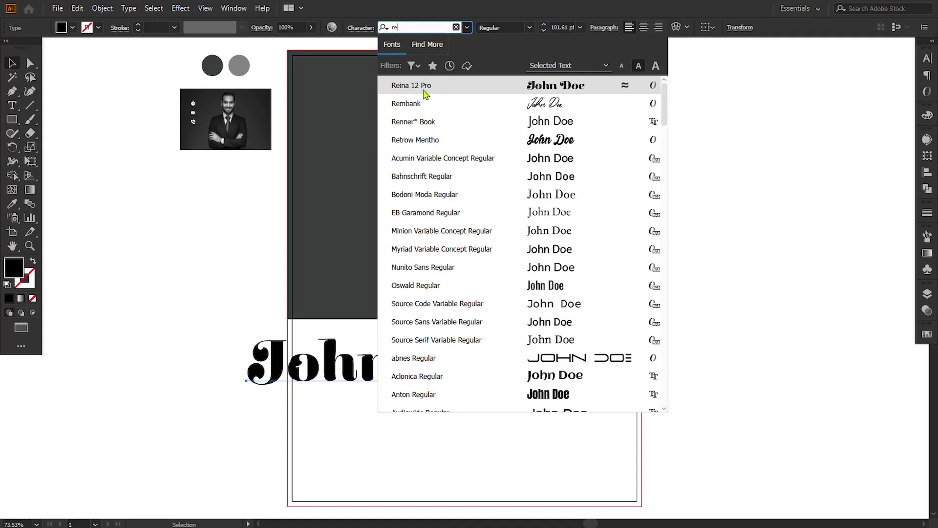
pyautogui.press('BackSpace')
pyautogui.write('a')
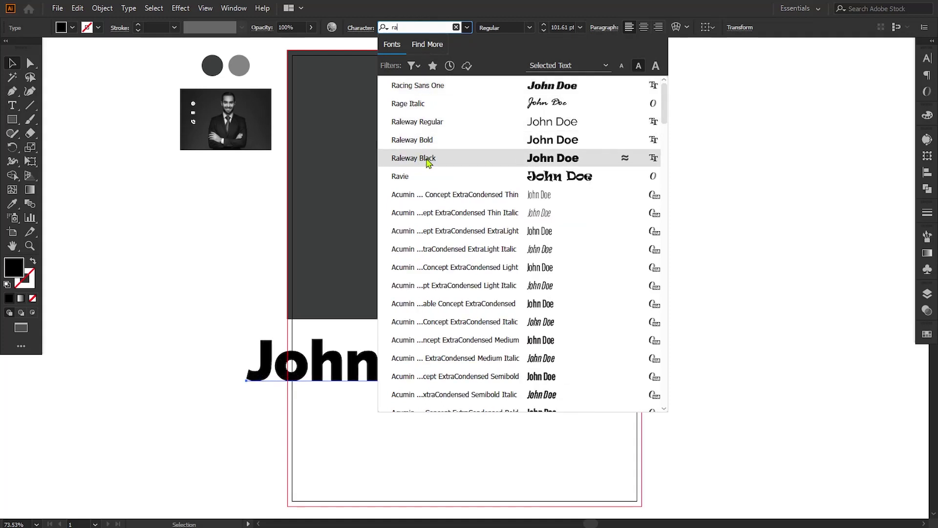
pyautogui.click(425, 157)
pyautogui.click(428, 430)
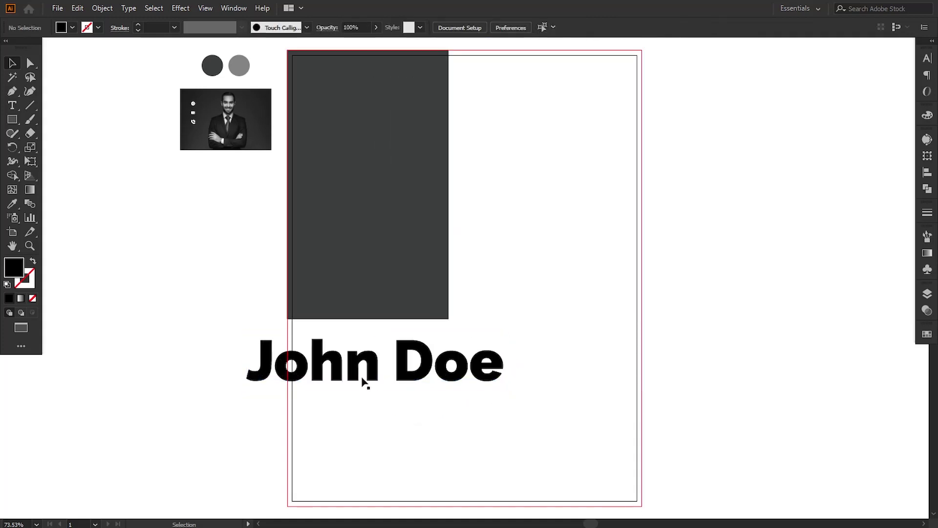
# Step: Start a subtitle text line below the name and clear its placeholder text
pyautogui.click(12, 107)
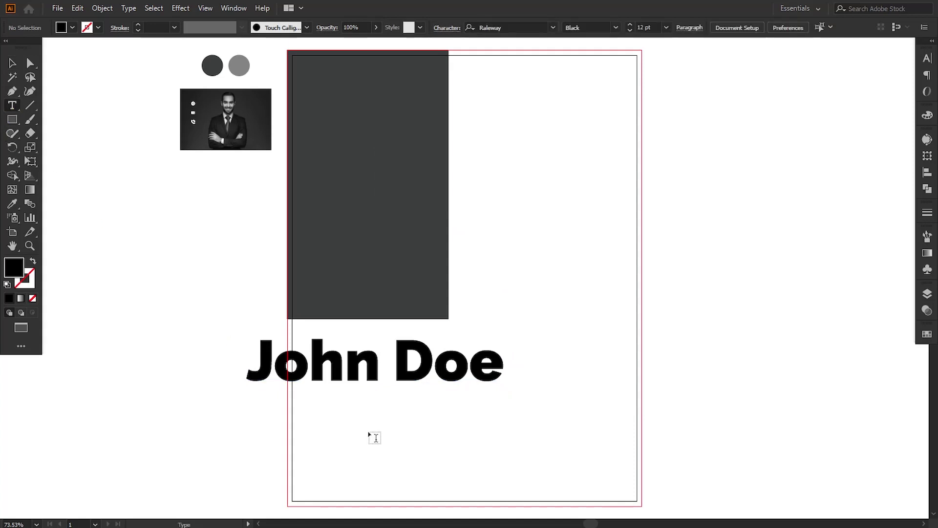
pyautogui.click(350, 431)
pyautogui.press('BackSpace')
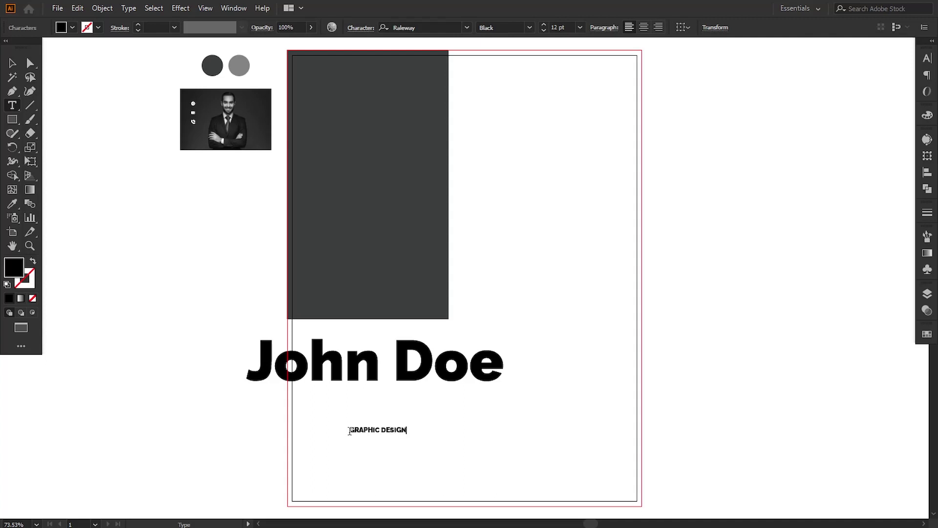
# Step: Set the GRAPHIC DESIGNER subtitle in Poppins Light at about 41 pt, directly under the name
pyautogui.click(11, 62)
pyautogui.moveTo(417, 436); pyautogui.dragTo(496, 475)
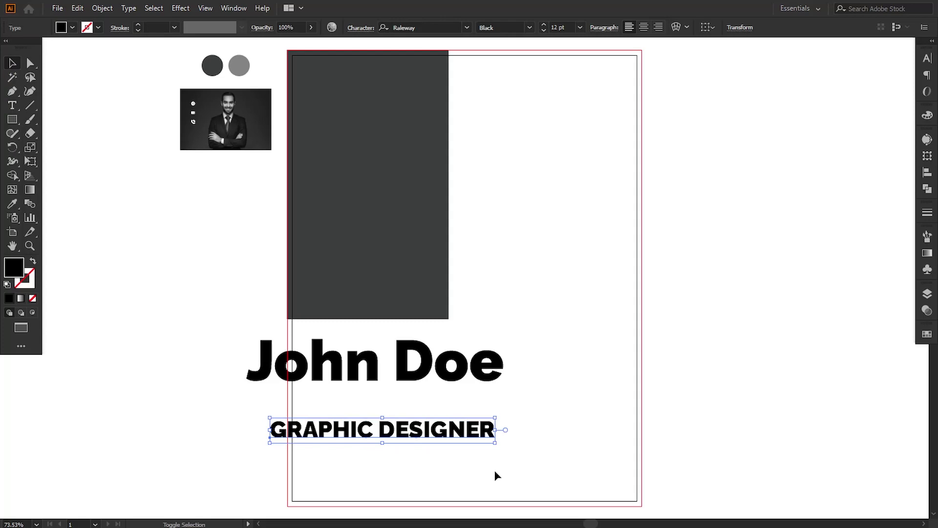
pyautogui.click(419, 27)
pyautogui.write('po')
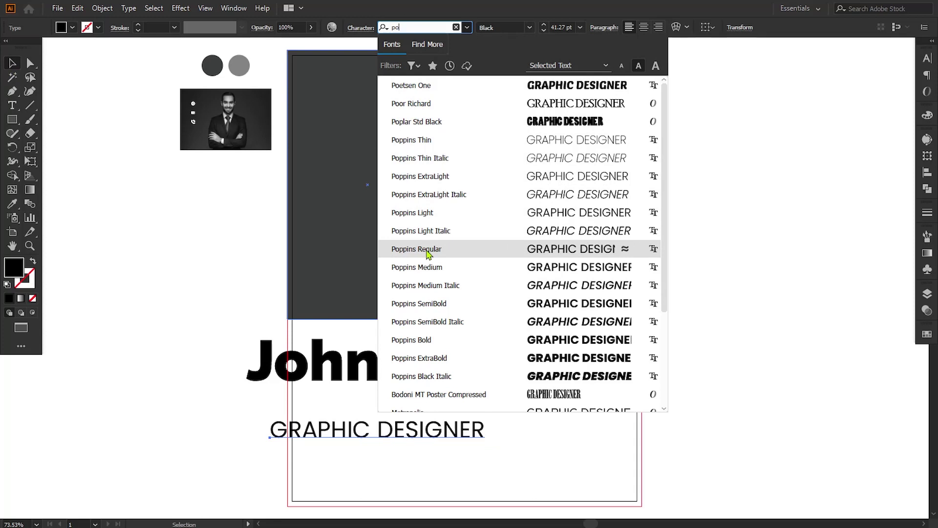
pyautogui.click(424, 141)
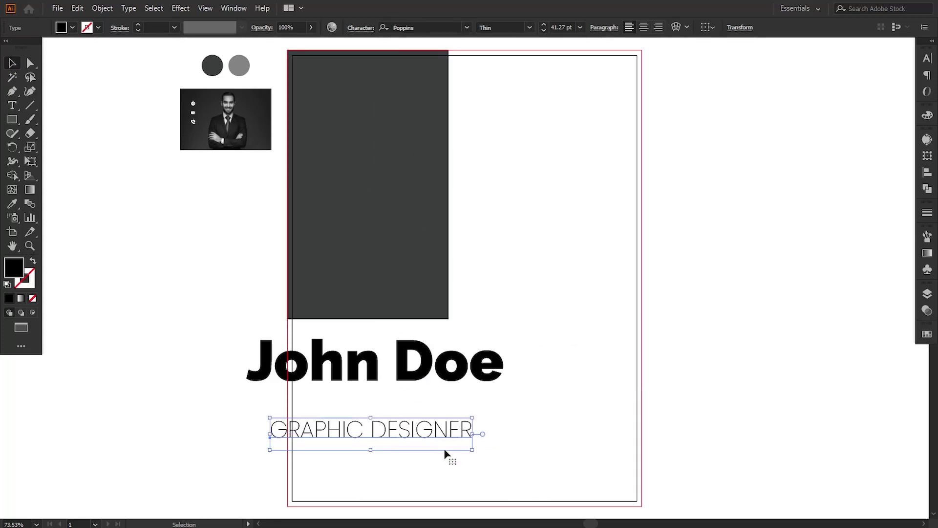
pyautogui.click(531, 28)
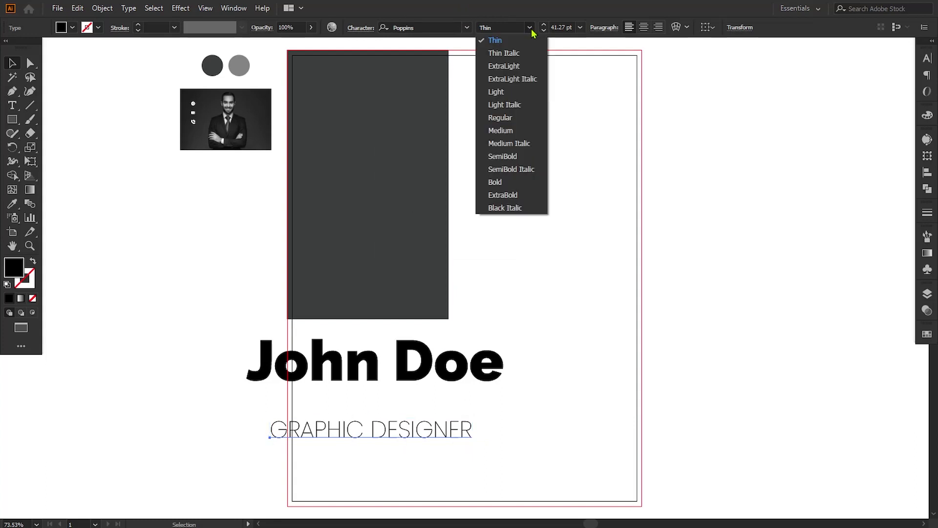
pyautogui.click(508, 94)
pyautogui.click(382, 476)
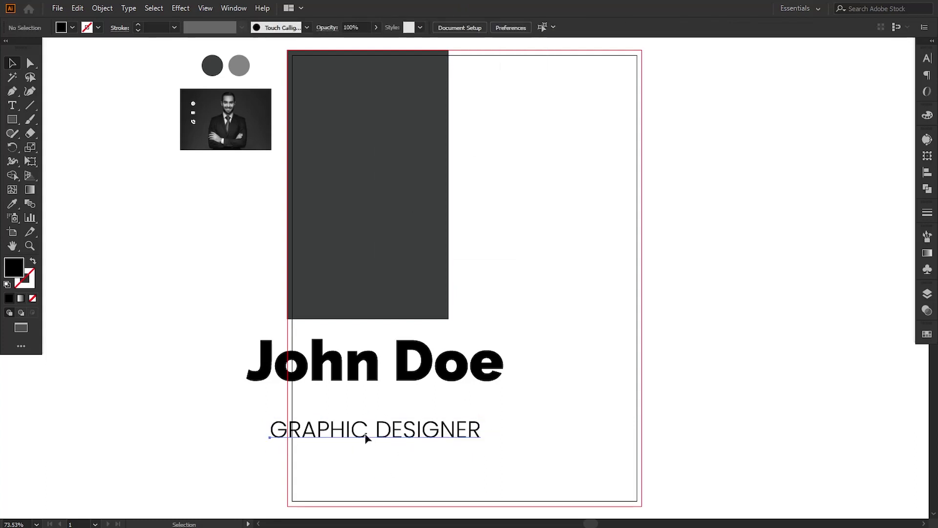
pyautogui.moveTo(367, 437); pyautogui.dragTo(341, 410)
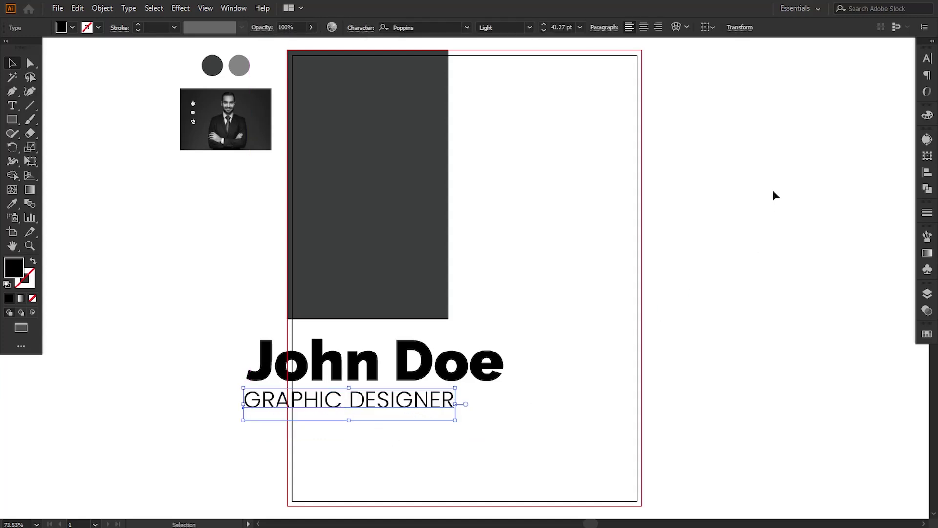
# Step: Give the subtitle 200 tracking and scale it to match the name's width
pyautogui.click(927, 59)
pyautogui.click(905, 120)
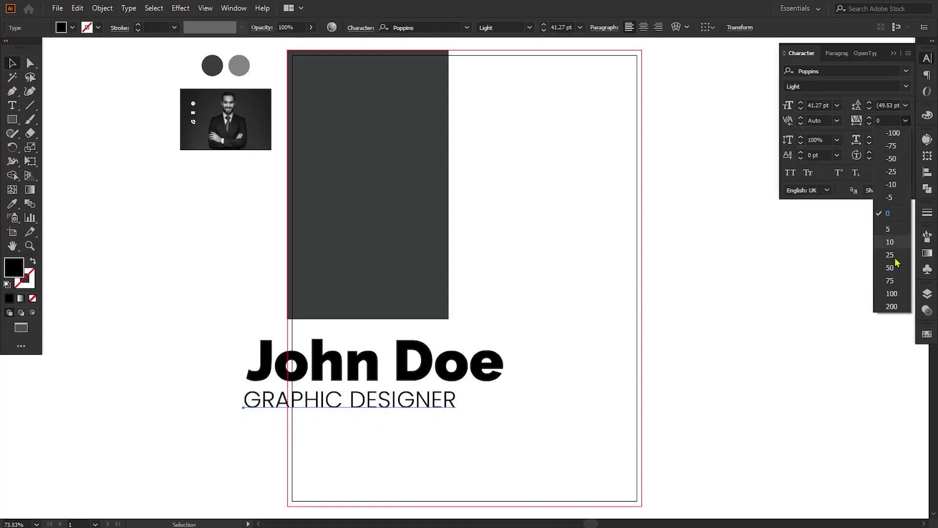
pyautogui.click(892, 307)
pyautogui.moveTo(530, 419); pyautogui.dragTo(507, 421)
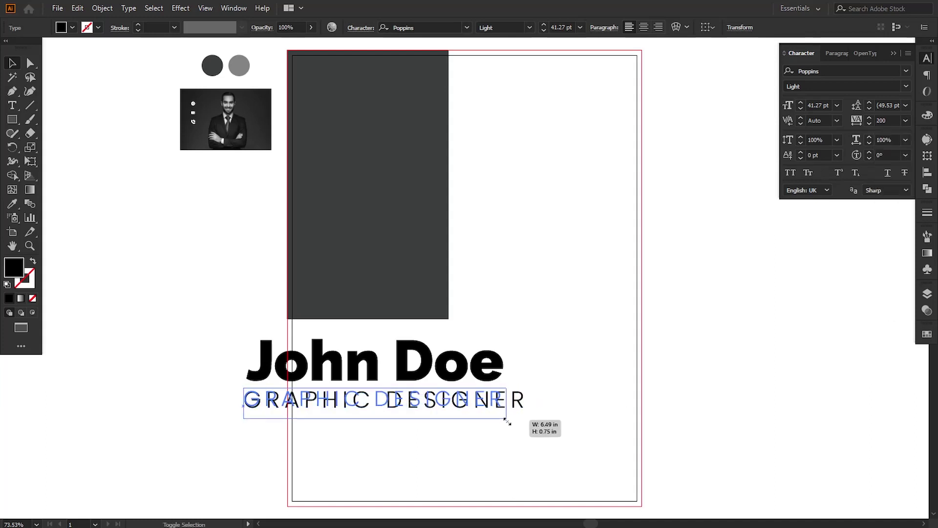
pyautogui.click(507, 444)
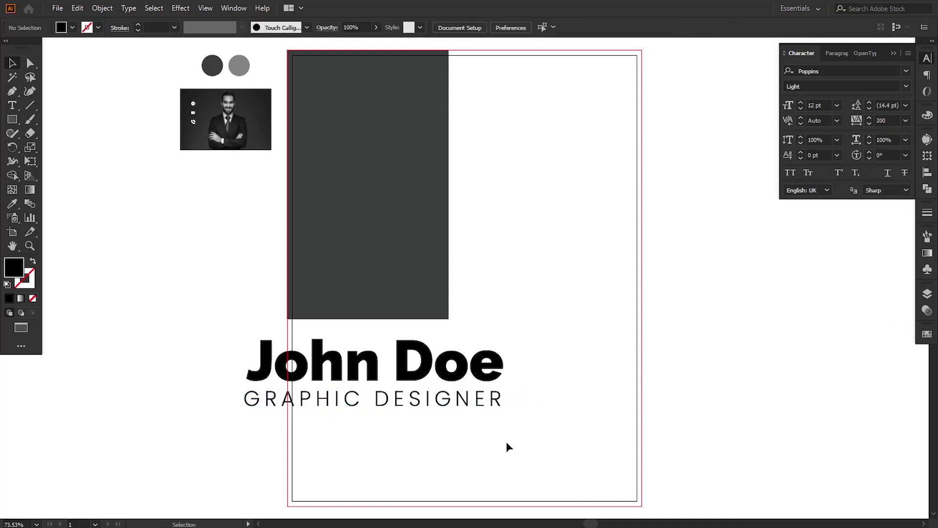
pyautogui.click(472, 407)
pyautogui.click(456, 451)
# Step: Rotate the name and subtitle 90° and fit them at the top of the dark sidebar
pyautogui.moveTo(518, 437); pyautogui.dragTo(392, 356)
pyautogui.moveTo(508, 425)
pyautogui.mouseDown()
pyautogui.moveTo(391, 303)
pyautogui.moveTo(341, 181)
pyautogui.mouseUp()
pyautogui.moveTo(389, 69); pyautogui.dragTo(368, 134)
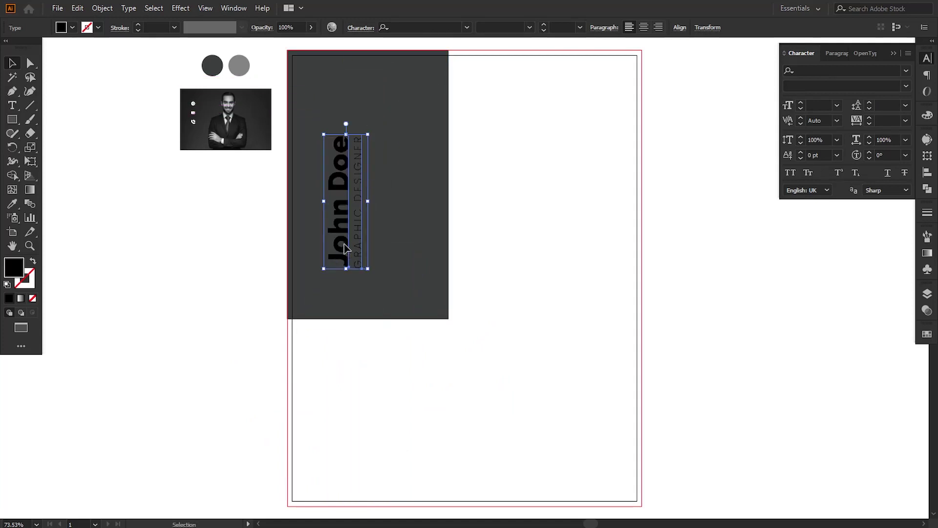
pyautogui.moveTo(344, 248); pyautogui.dragTo(332, 186)
pyautogui.moveTo(349, 238); pyautogui.dragTo(349, 238)
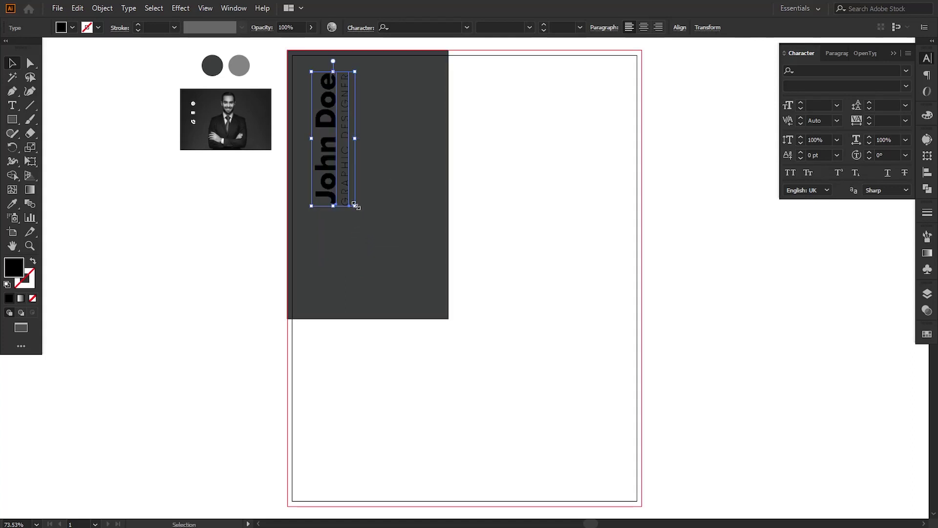
pyautogui.moveTo(355, 206); pyautogui.dragTo(359, 223)
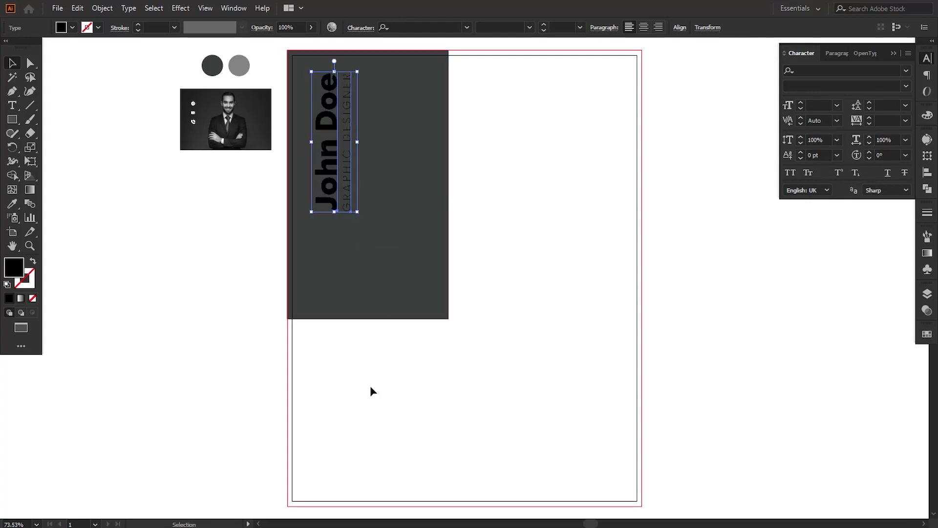
# Step: Colour the vertical name and subtitle white (#ffffff)
pyautogui.doubleClick(14, 270)
pyautogui.write('ffffff')
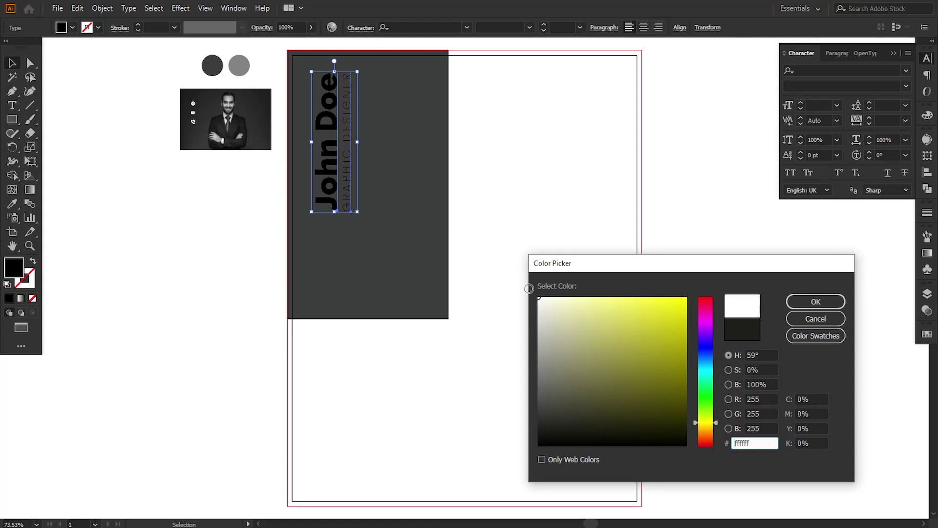
pyautogui.click(816, 302)
pyautogui.click(582, 327)
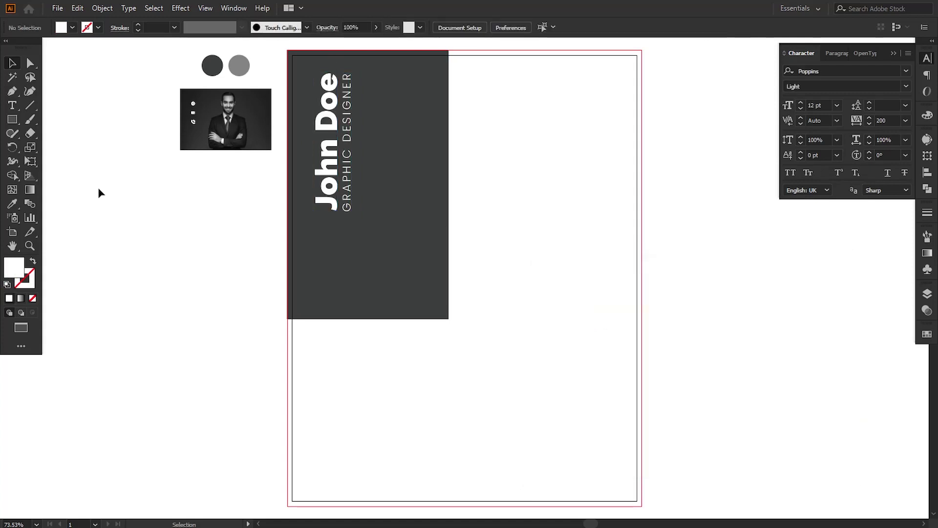
# Step: Move the three contact icons onto the sidebar and bring them to the front
pyautogui.moveTo(194, 126)
pyautogui.mouseDown()
pyautogui.moveTo(334, 292)
pyautogui.moveTo(321, 292)
pyautogui.mouseUp()
pyautogui.rightClick(318, 281)
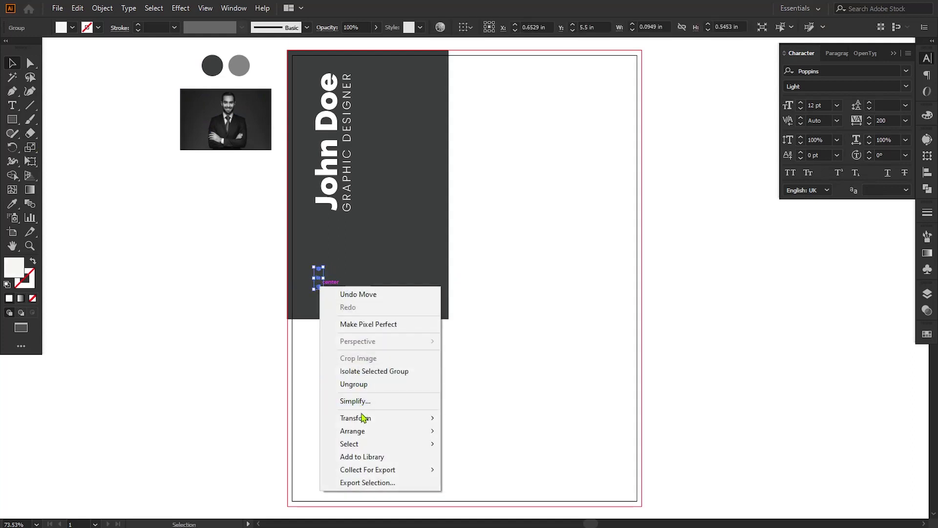
pyautogui.click(437, 431)
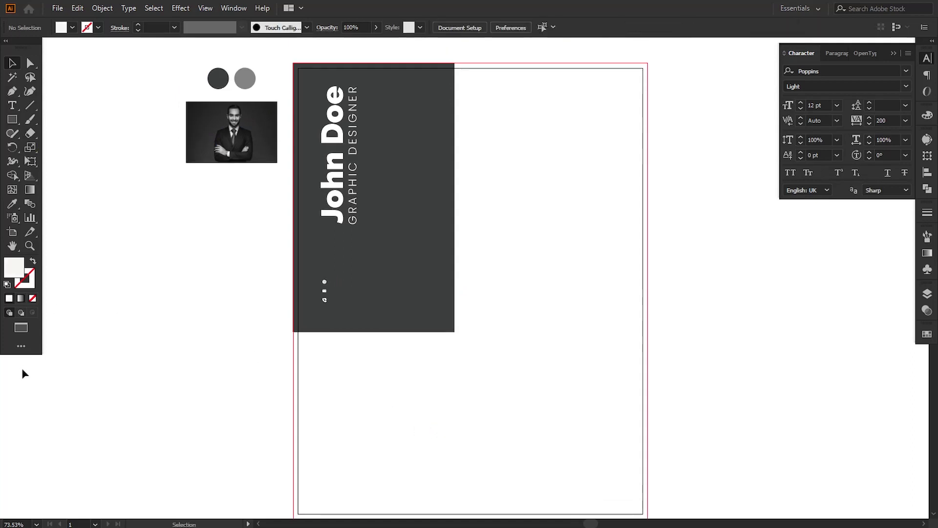
# Step: Show rulers and place a vertical guide lined up with the contact icons
pyautogui.click(205, 8)
pyautogui.moveTo(248, 397)
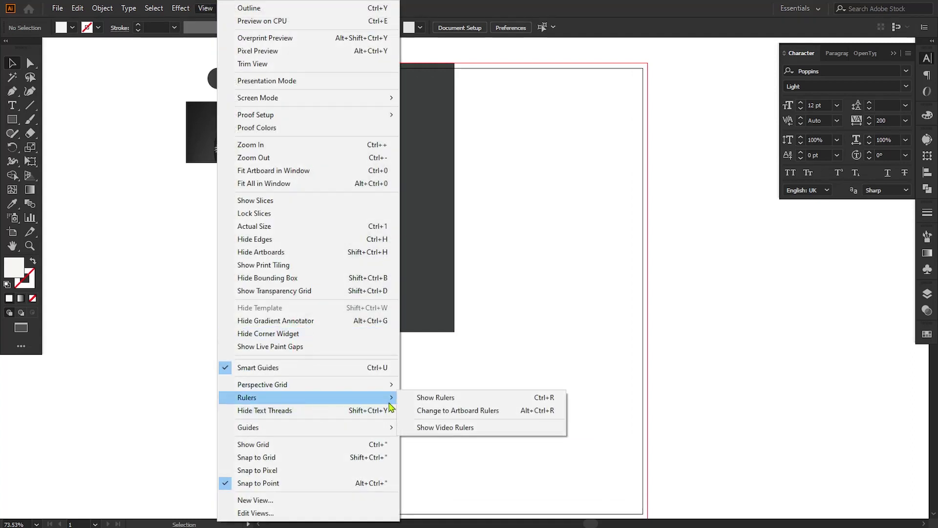
pyautogui.click(411, 398)
pyautogui.moveTo(15, 401); pyautogui.dragTo(321, 329)
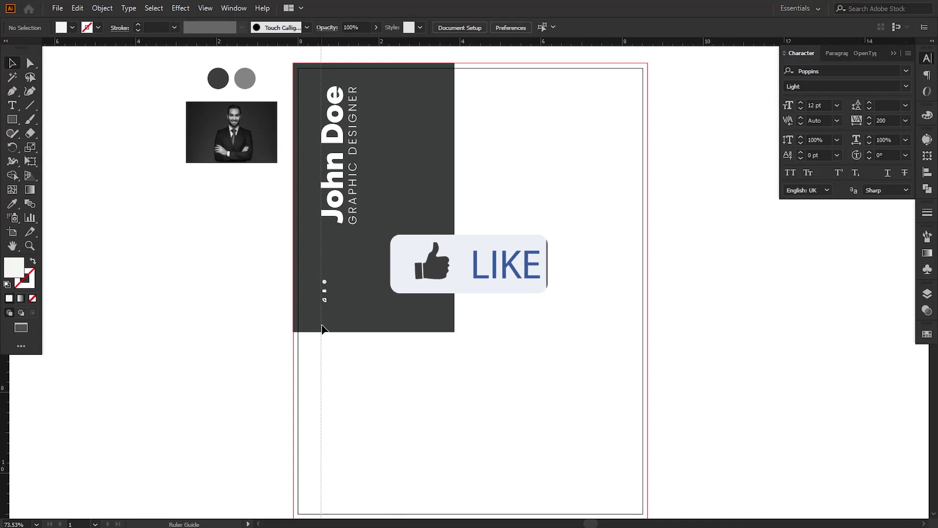
pyautogui.click(325, 296)
pyautogui.click(349, 374)
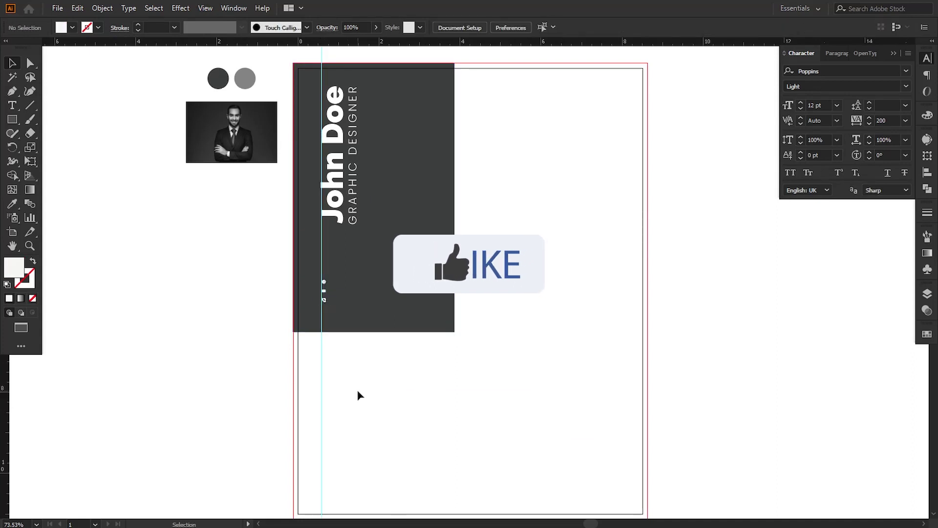
pyautogui.click(12, 106)
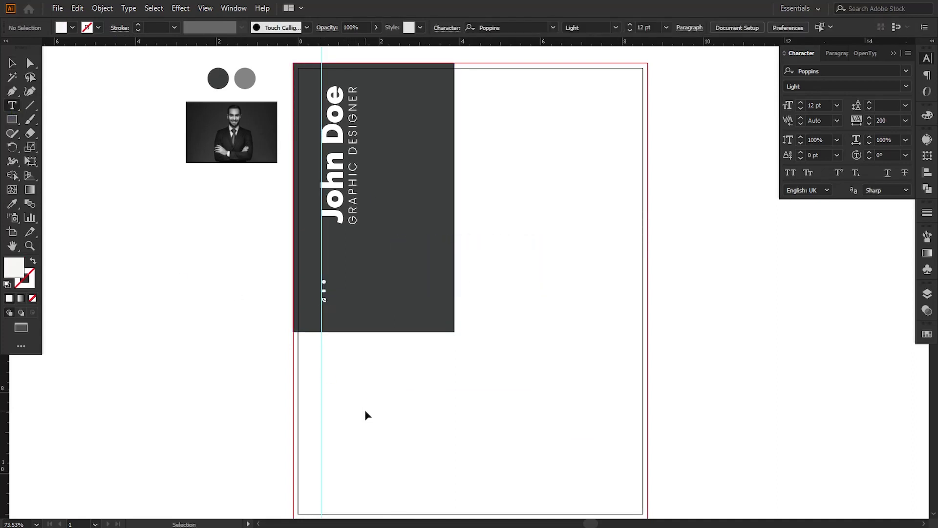
pyautogui.hotkey('ctrl', '1')
pyautogui.click(308, 384)
pyautogui.write('www.yourwebsite.com')
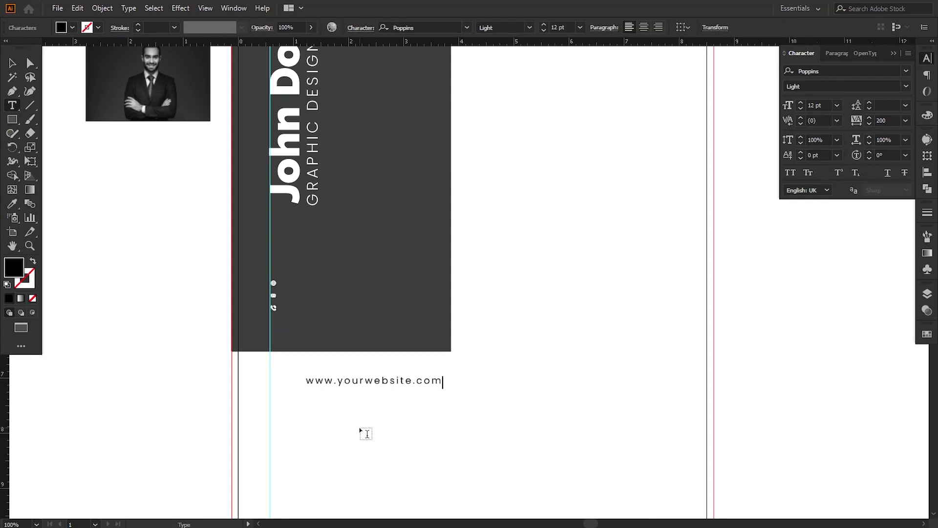
pyautogui.click(906, 121)
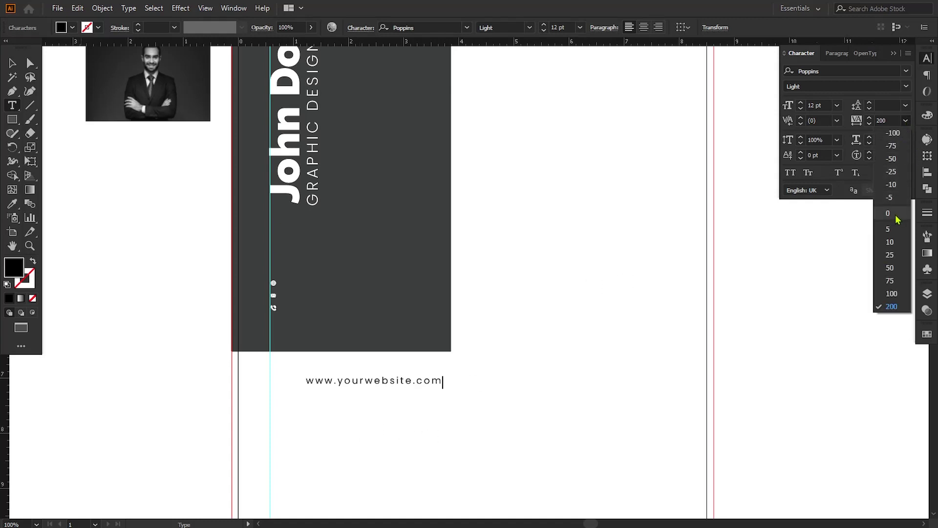
pyautogui.click(15, 68)
pyautogui.click(906, 120)
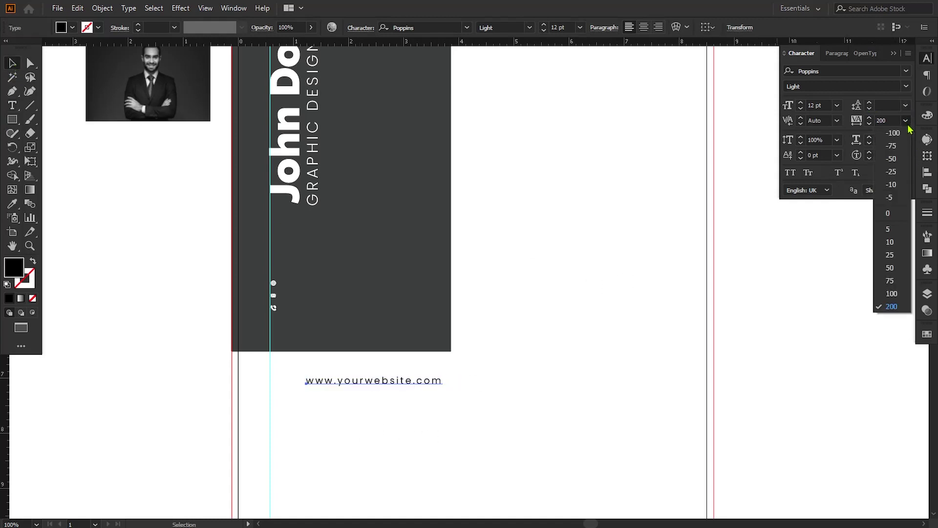
pyautogui.click(892, 209)
pyautogui.click(308, 400)
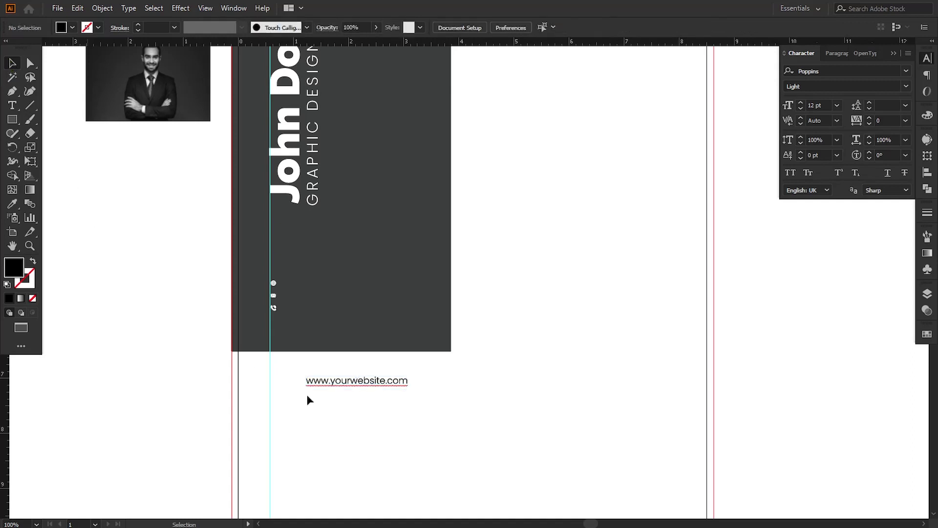
pyautogui.moveTo(344, 385); pyautogui.dragTo(324, 288)
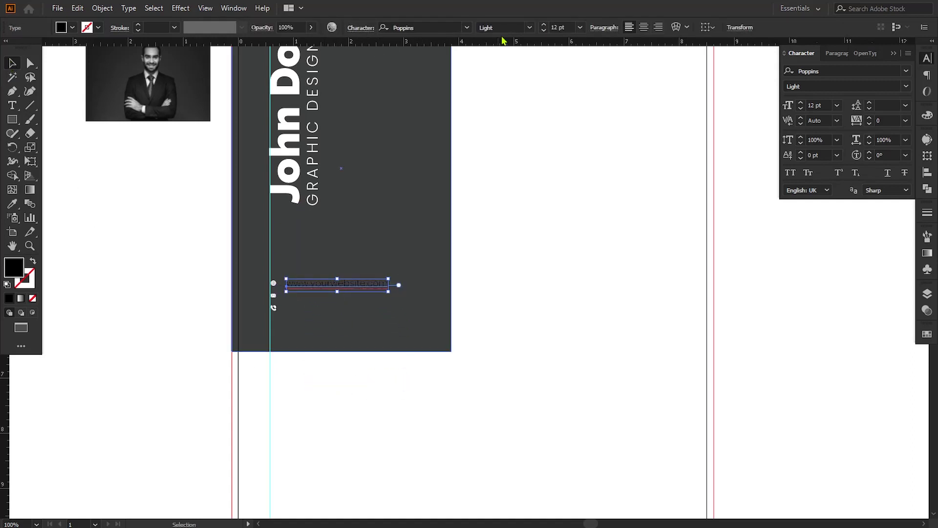
# Step: Set the website text to 9 pt and white (#ffffff)
pyautogui.click(559, 28)
pyautogui.write('9')
pyautogui.press('Return')
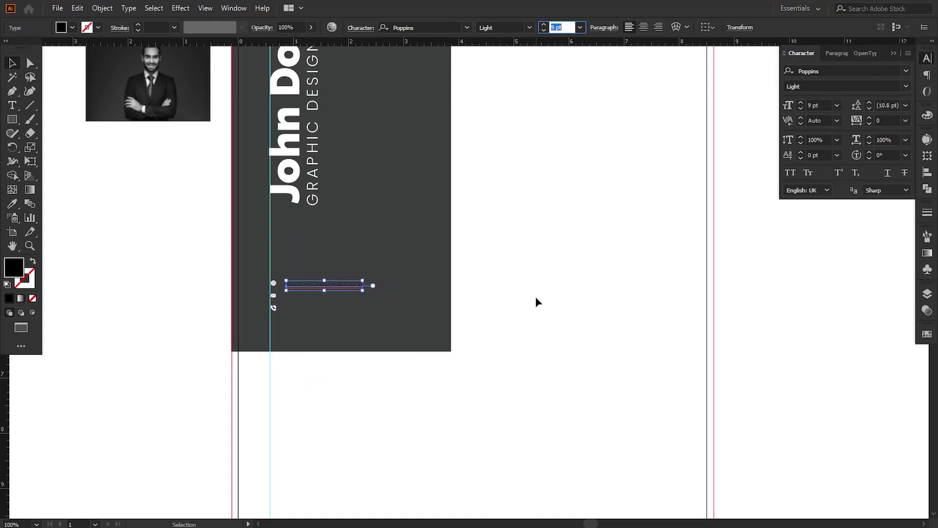
pyautogui.click(537, 302)
pyautogui.click(330, 288)
pyautogui.press('Up')
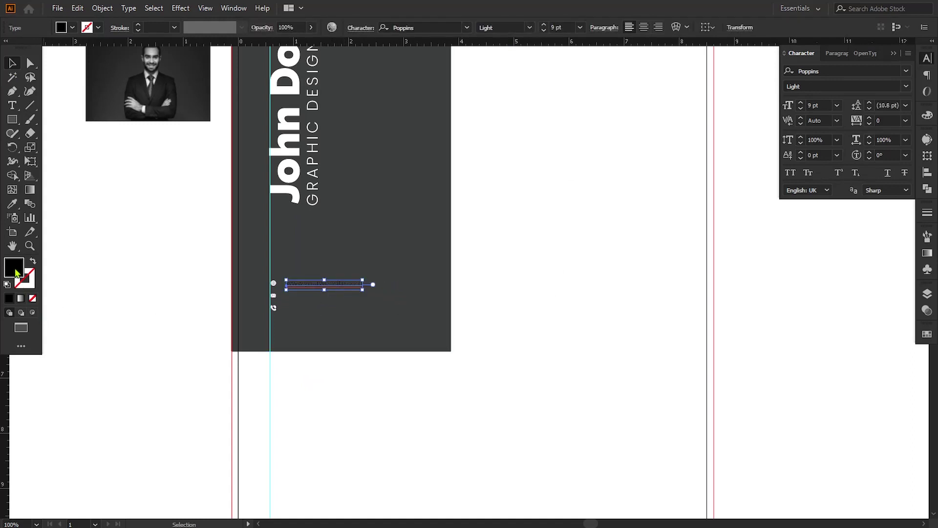
pyautogui.doubleClick(16, 273)
pyautogui.write('ffffff')
pyautogui.click(837, 299)
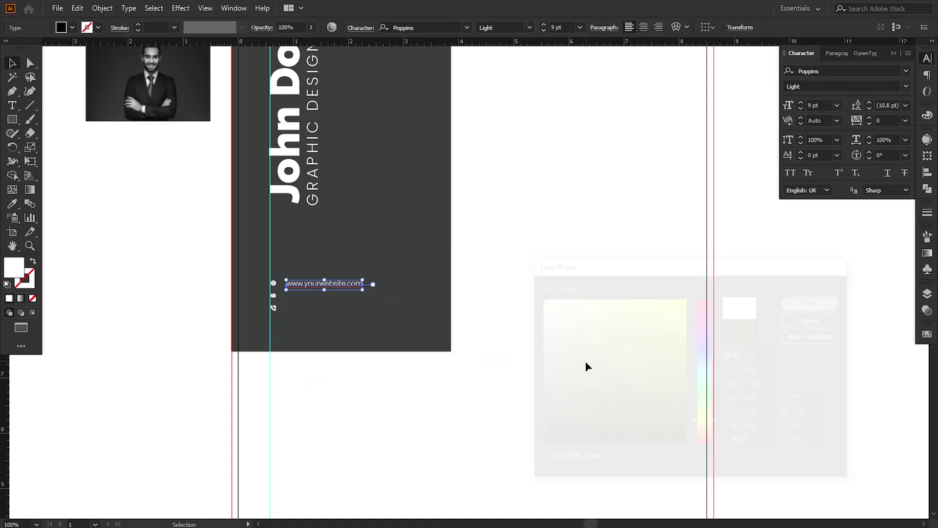
pyautogui.click(272, 478)
# Step: Duplicate the website line down beside the mail icon
pyautogui.hotkey('ctrl', '+')
pyautogui.moveTo(229, 377); pyautogui.dragTo(342, 353)
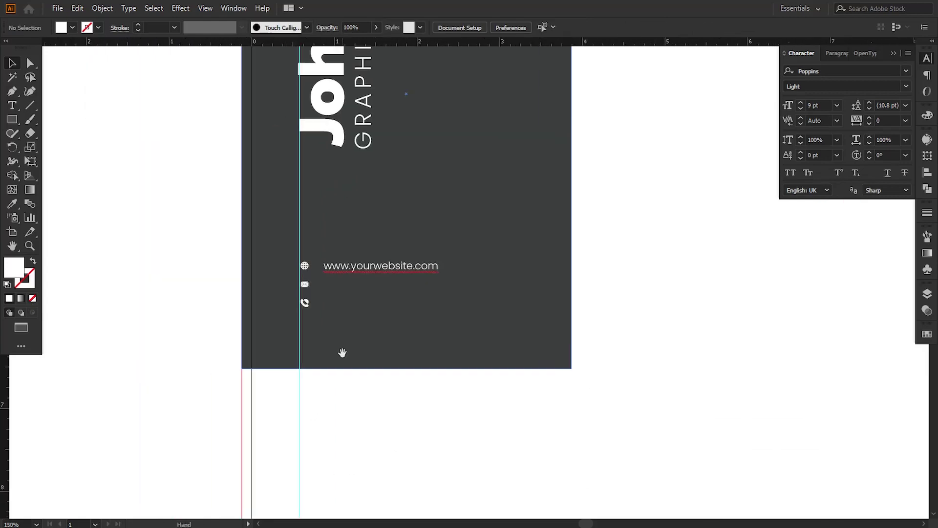
pyautogui.click(351, 268)
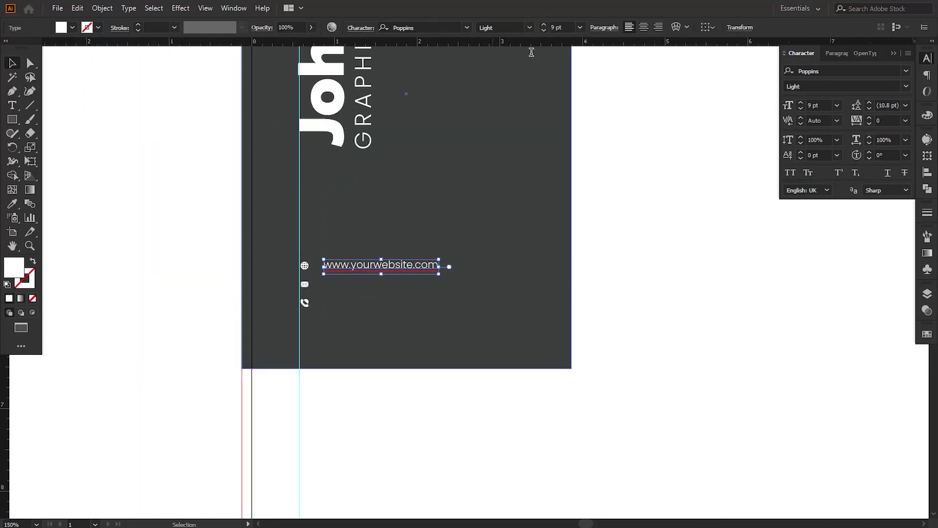
pyautogui.click(427, 298)
pyautogui.moveTo(346, 268)
pyautogui.mouseDown()
pyautogui.moveTo(335, 289)
pyautogui.moveTo(457, 285)
pyautogui.mouseUp()
# Step: Replace the copied line's text with a placeholder e-mail address
pyautogui.doubleClick(329, 284)
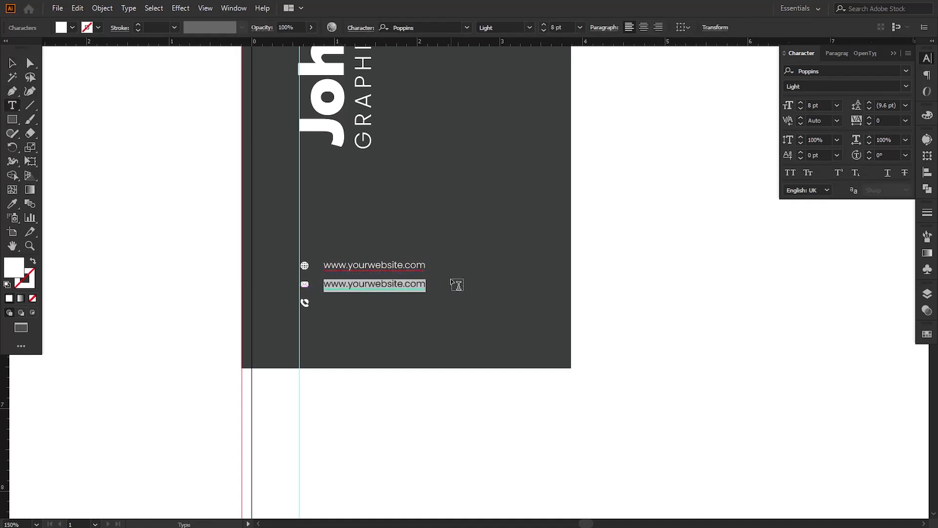
pyautogui.write('contact@')
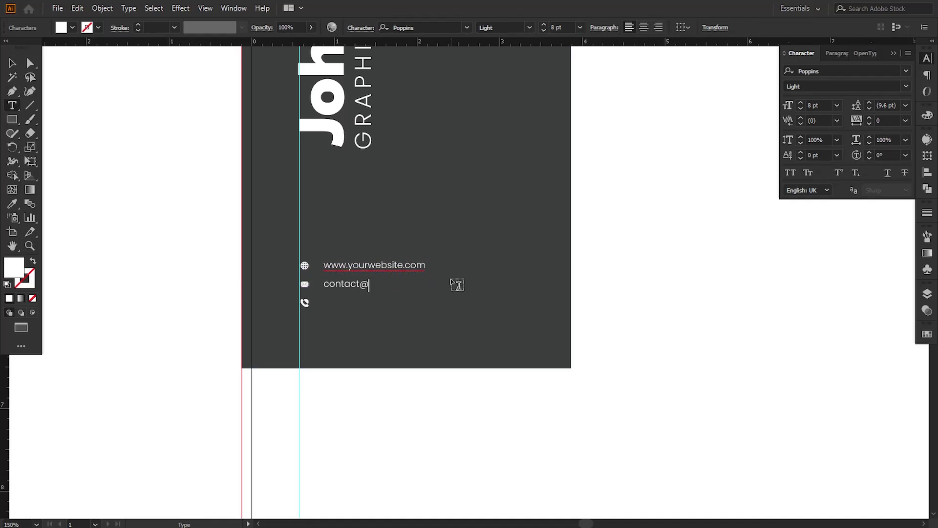
pyautogui.write('yourmail.com')
pyautogui.click(12, 62)
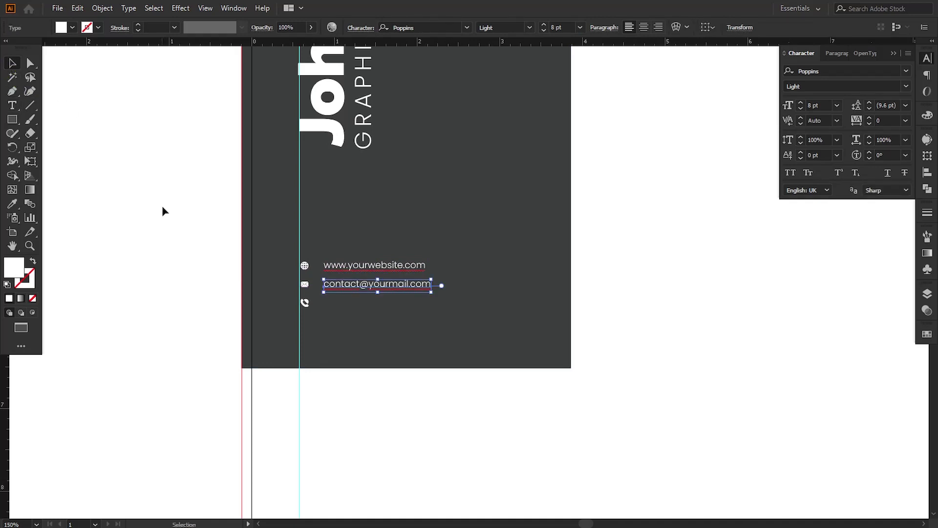
pyautogui.click(162, 206)
# Step: Duplicate the e-mail line beside the phone icon and change it to a placeholder phone number
pyautogui.moveTo(345, 285); pyautogui.dragTo(341, 311)
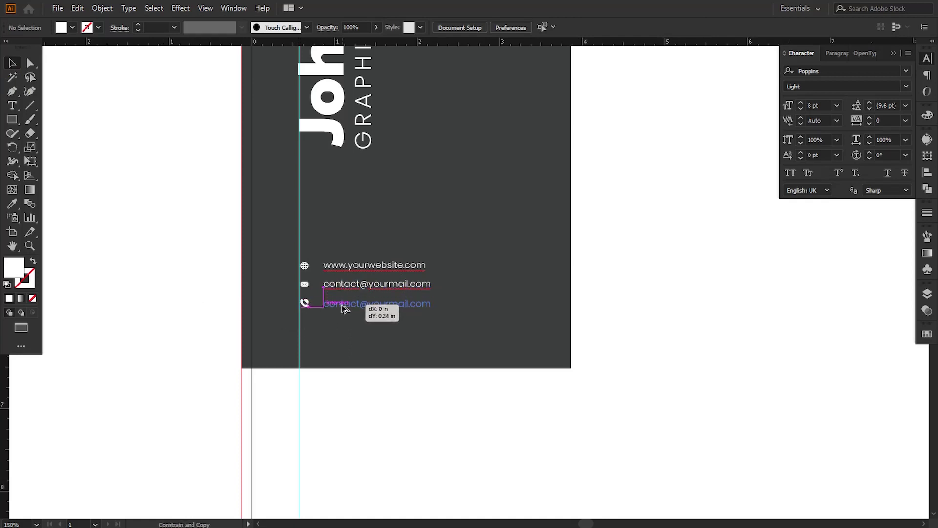
pyautogui.doubleClick(340, 306)
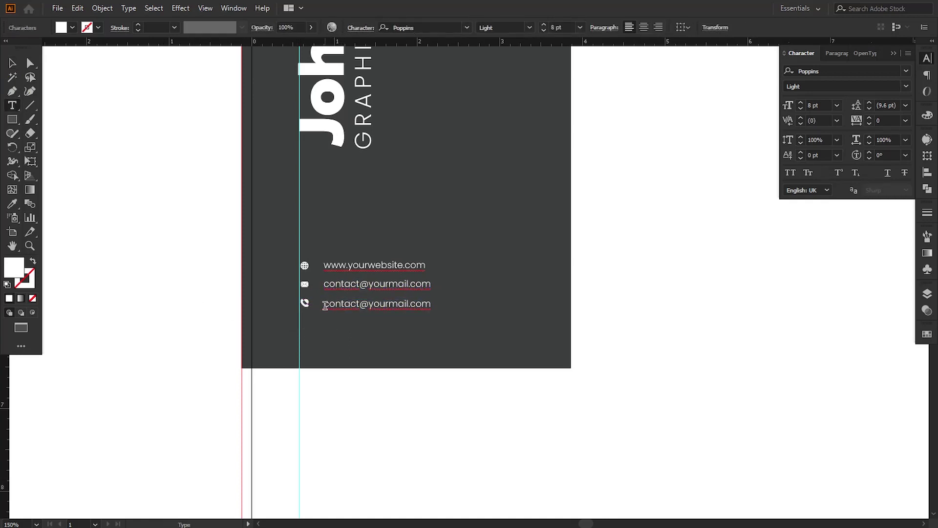
pyautogui.moveTo(325, 305); pyautogui.dragTo(431, 304)
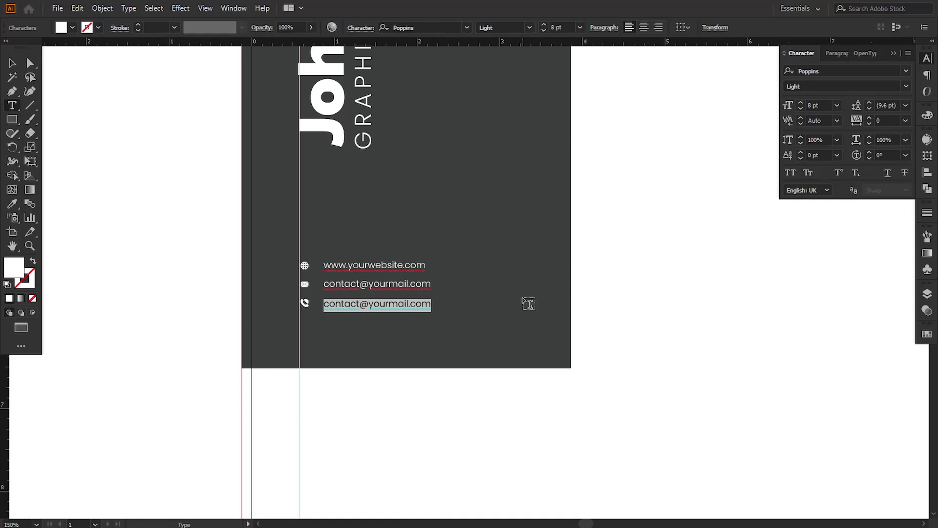
pyautogui.write('+01 123 456 7890')
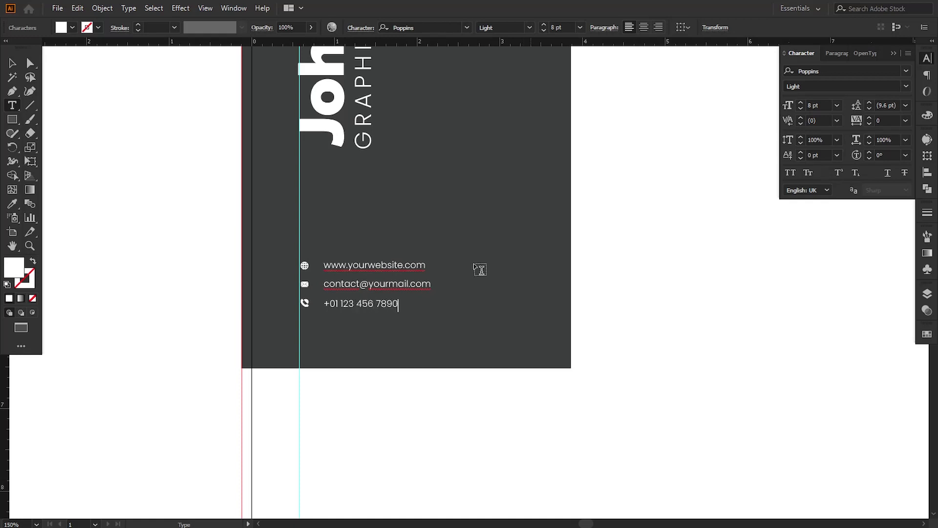
pyautogui.press('Escape')
pyautogui.hscroll(-5, 600, 420)
pyautogui.hscroll(2, 600, 420)
# Step: Select the three contact lines with their icons and scale them up together
pyautogui.hscroll(3, 287, 390)
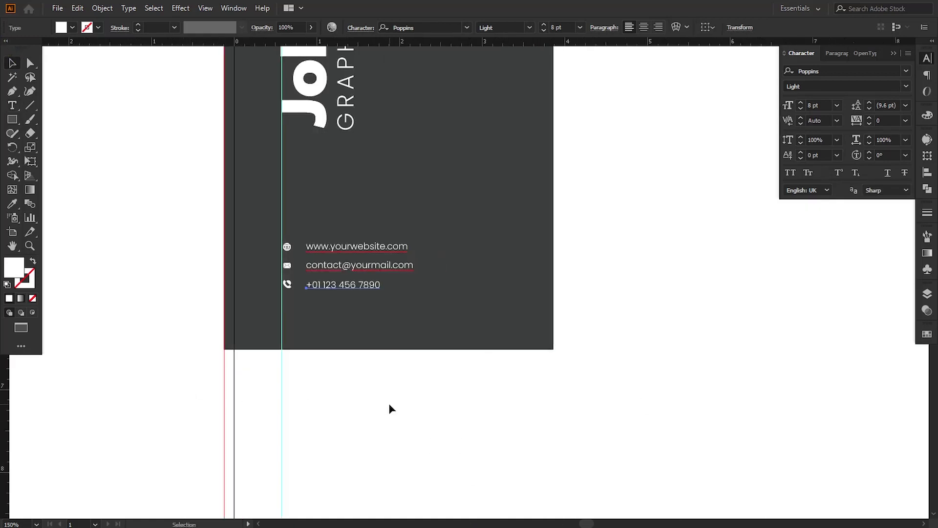
pyautogui.click(390, 408)
pyautogui.click(349, 287)
pyautogui.keyDown('shift'); pyautogui.click(347, 265); pyautogui.keyUp('shift')
pyautogui.keyDown('shift'); pyautogui.click(344, 247); pyautogui.keyUp('shift')
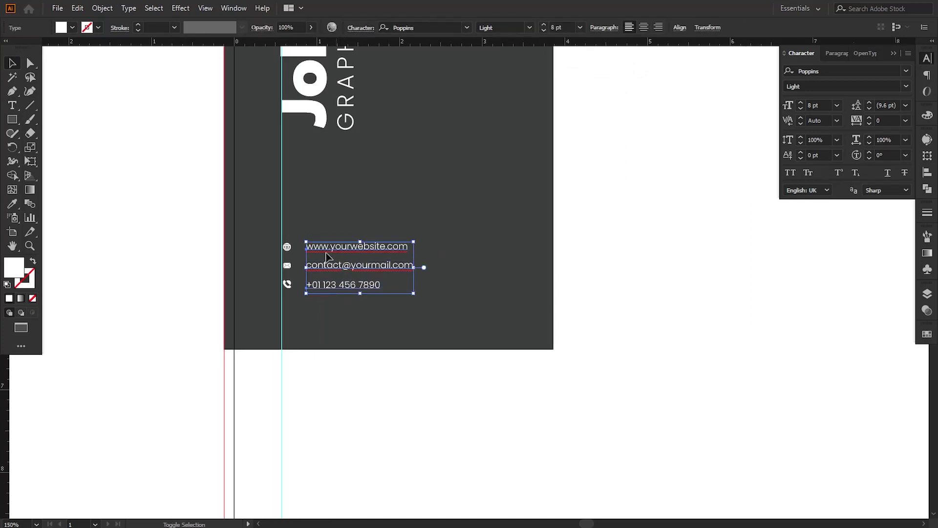
pyautogui.keyDown('shift'); pyautogui.click(287, 266); pyautogui.keyUp('shift')
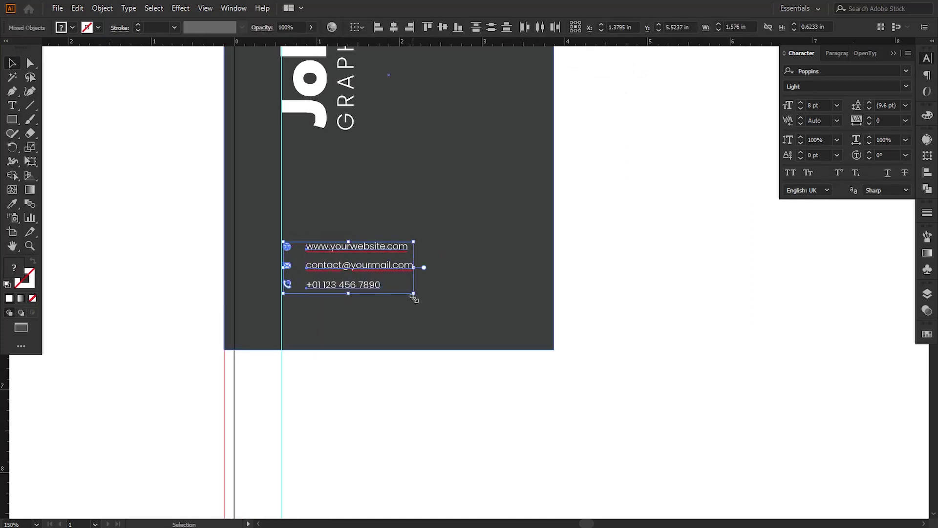
pyautogui.moveTo(414, 293)
pyautogui.mouseDown()
pyautogui.moveTo(475, 331)
pyautogui.moveTo(438, 332)
pyautogui.mouseUp()
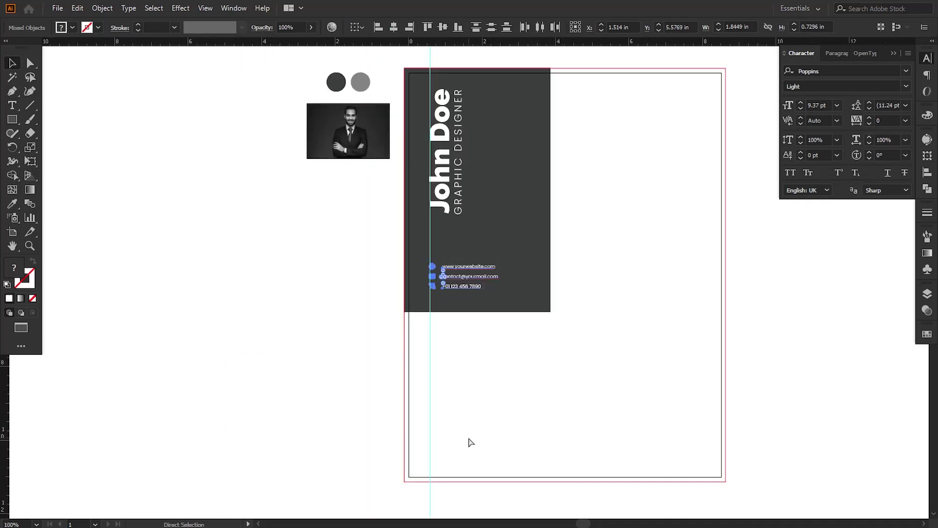
# Step: Move the contact lines left onto the guide and group them with the icons
pyautogui.hotkey('ctrl', '-')
pyautogui.hotkey('ctrl', '-')
pyautogui.moveTo(624, 252)
pyautogui.mouseDown()
pyautogui.moveTo(537, 325)
pyautogui.moveTo(521, 319)
pyautogui.mouseUp()
pyautogui.hotkey('ctrl', 'shift', 'a')
pyautogui.click(357, 331)
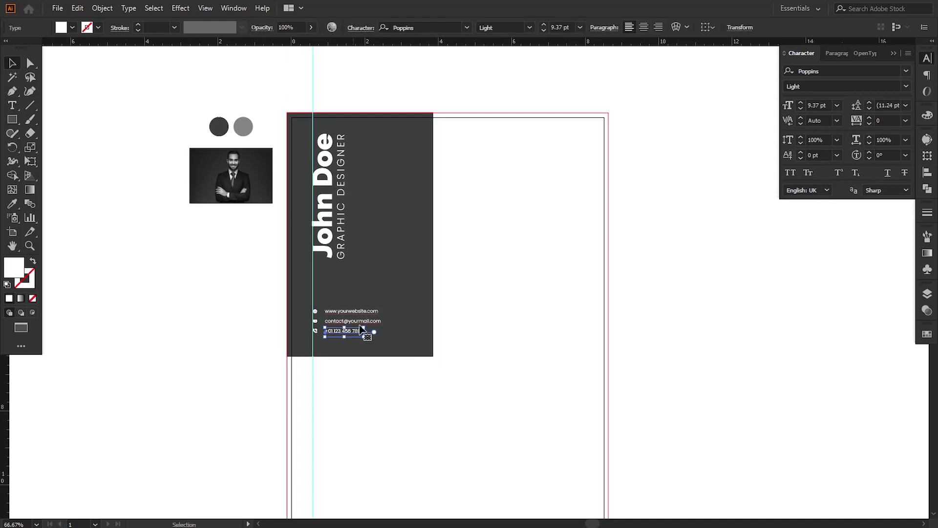
pyautogui.keyDown('shift'); pyautogui.click(384, 326); pyautogui.keyUp('shift')
pyautogui.keyDown('shift'); pyautogui.click(362, 321); pyautogui.keyUp('shift')
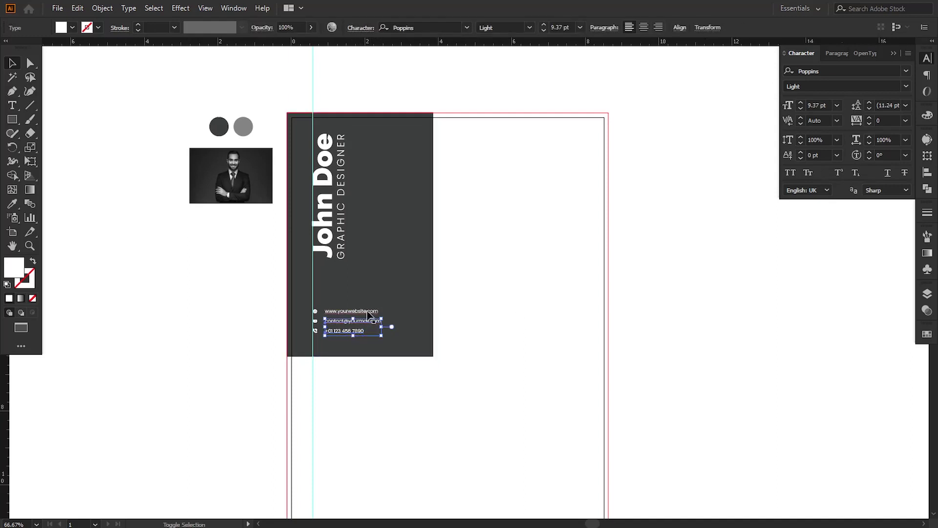
pyautogui.moveTo(357, 313); pyautogui.dragTo(315, 317)
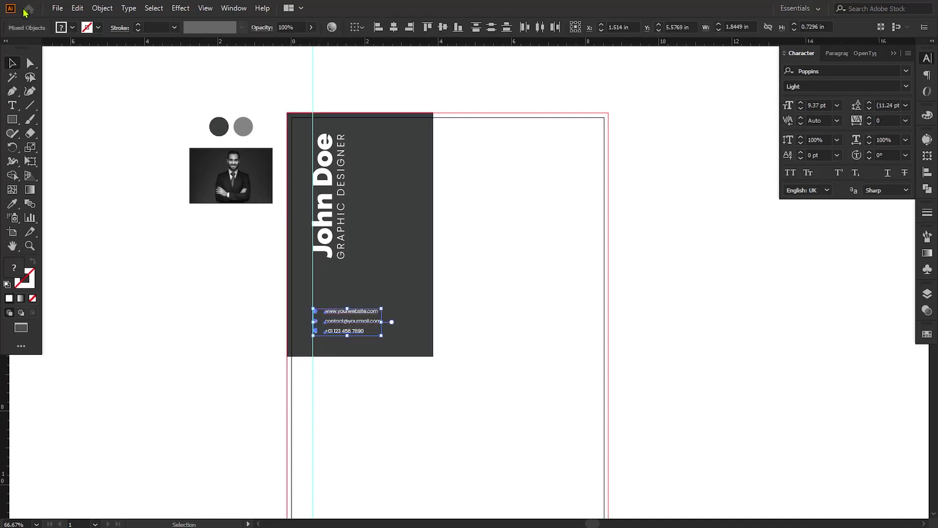
pyautogui.click(100, 8)
pyautogui.click(118, 62)
# Step: Nudge the contact group up two steps within the sidebar
pyautogui.click(375, 373)
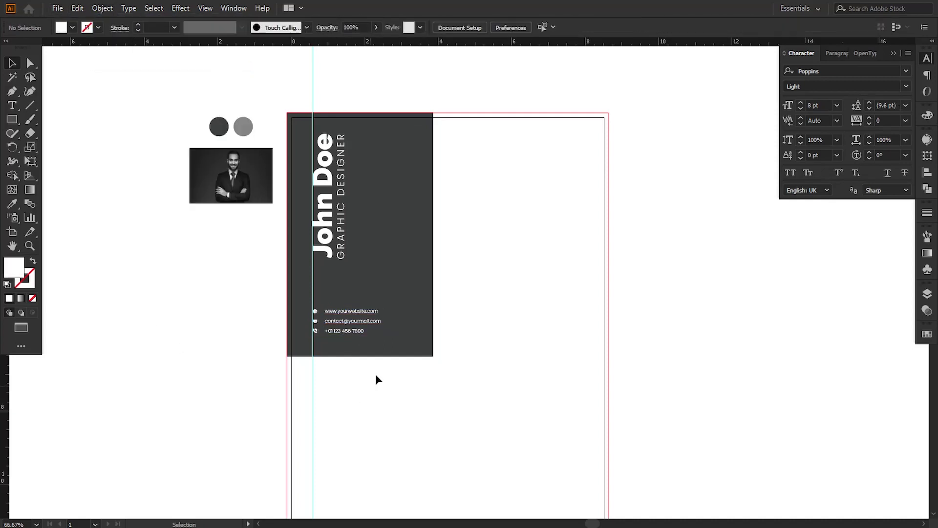
pyautogui.click(346, 335)
pyautogui.moveTo(381, 408); pyautogui.dragTo(381, 367)
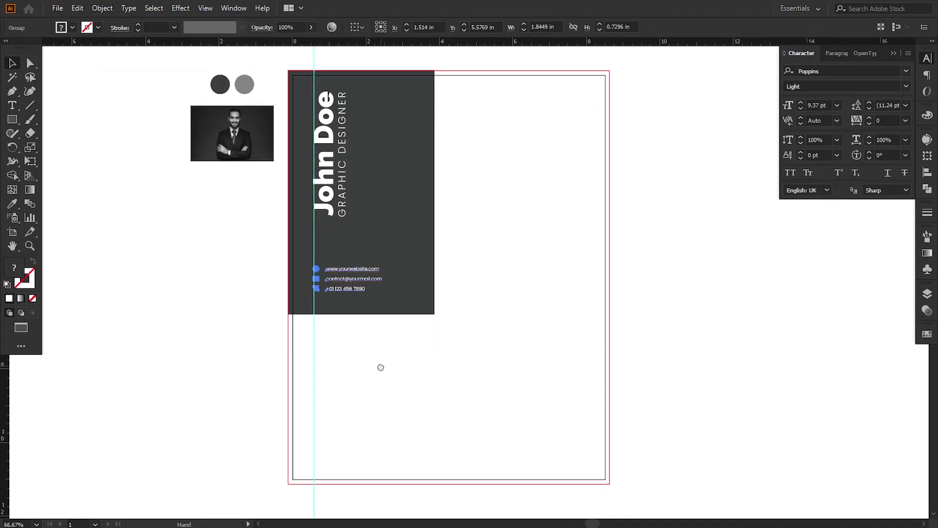
pyautogui.click(352, 290)
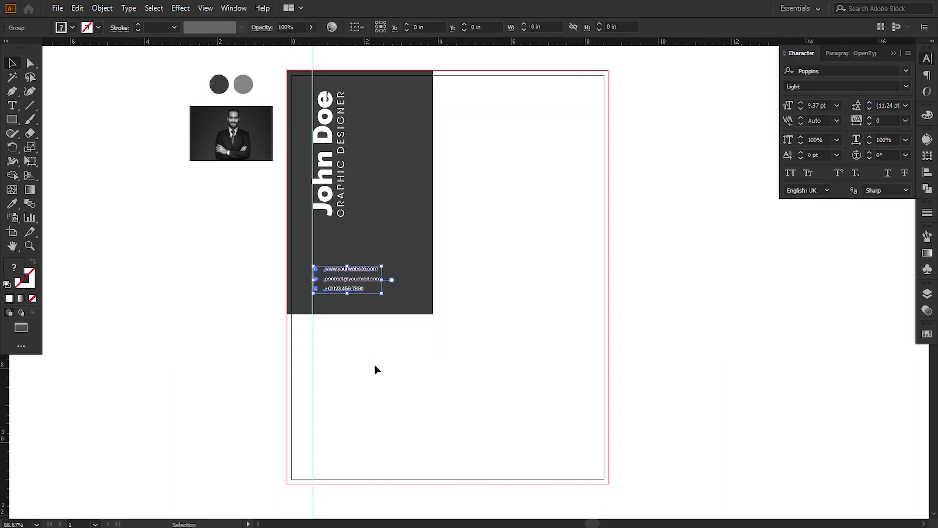
pyautogui.press('Up')
pyautogui.press('Up')
pyautogui.press('Up')
pyautogui.press('Up')
pyautogui.press('Up')
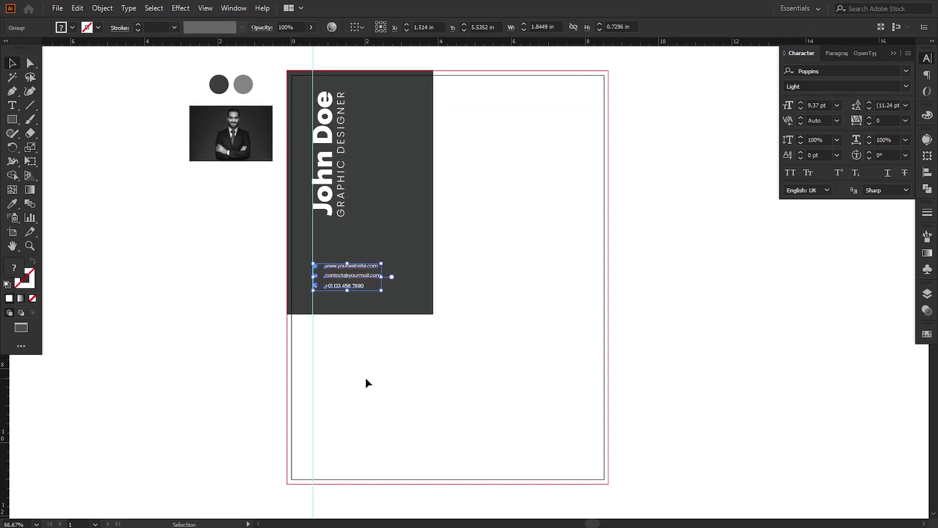
pyautogui.press('Up')
pyautogui.press('Up')
pyautogui.press('Up')
pyautogui.press('Up')
pyautogui.press('Up')
pyautogui.click(383, 325)
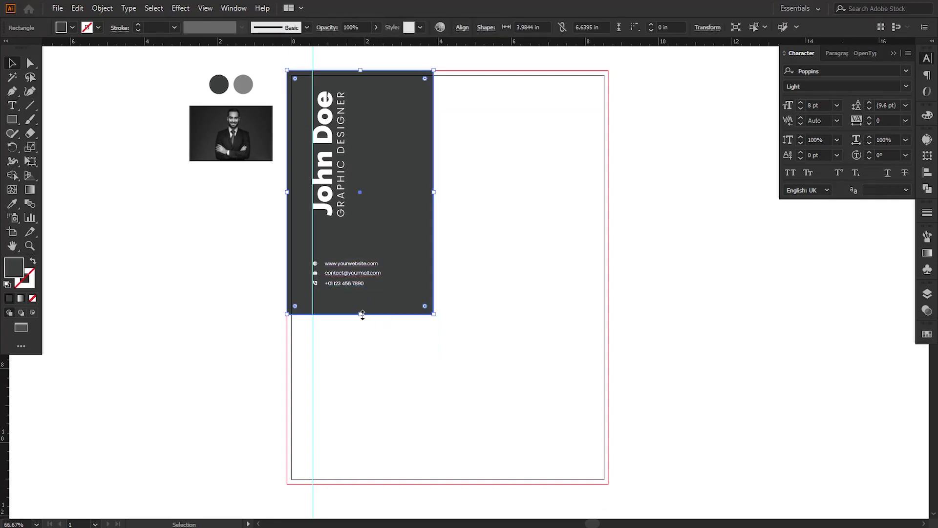
# Step: Shorten the dark sidebar from its bottom and narrow it slightly from the right
pyautogui.moveTo(362, 315); pyautogui.dragTo(360, 301)
pyautogui.click(379, 360)
pyautogui.click(406, 279)
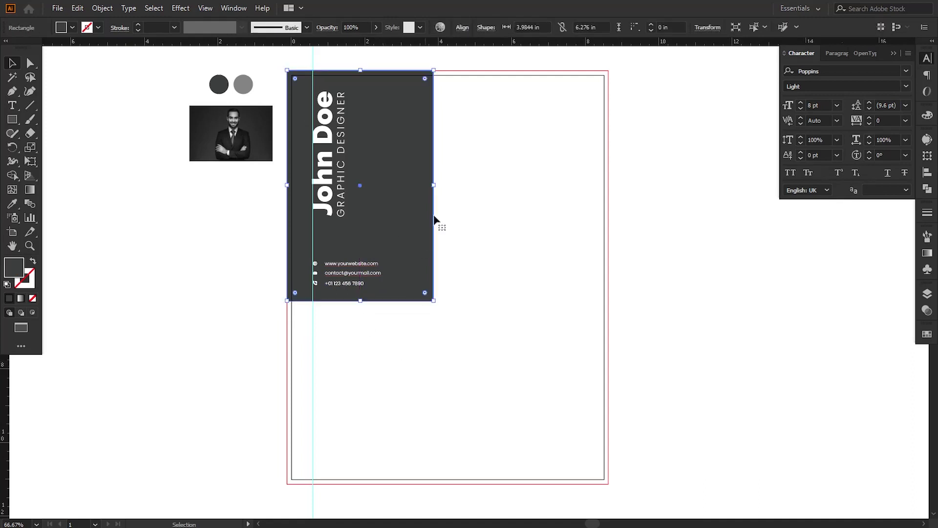
pyautogui.moveTo(435, 186); pyautogui.dragTo(429, 187)
pyautogui.click(462, 242)
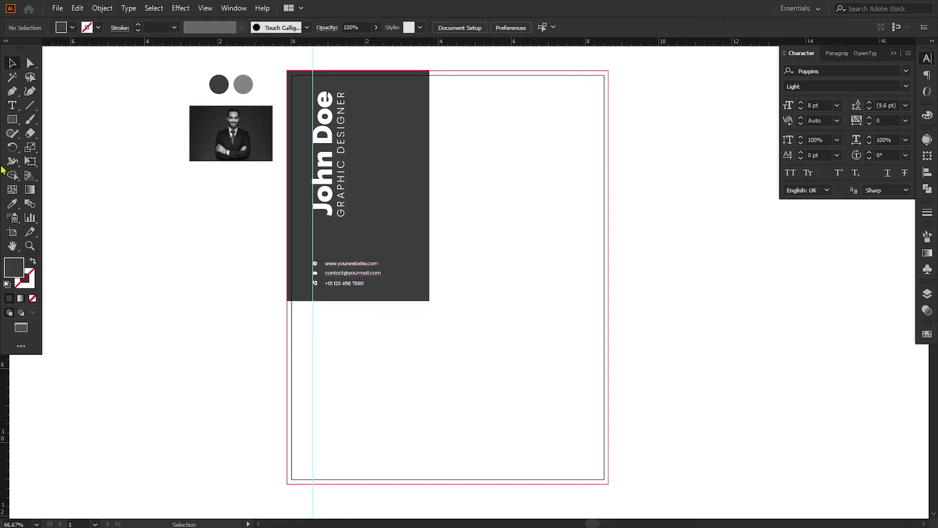
# Step: Draw a dark rectangle about 5.23 × 3.92 in right of the sidebar at the page top
pyautogui.click(9, 121)
pyautogui.moveTo(371, 94)
pyautogui.mouseDown()
pyautogui.moveTo(501, 207)
pyautogui.moveTo(581, 237)
pyautogui.mouseUp()
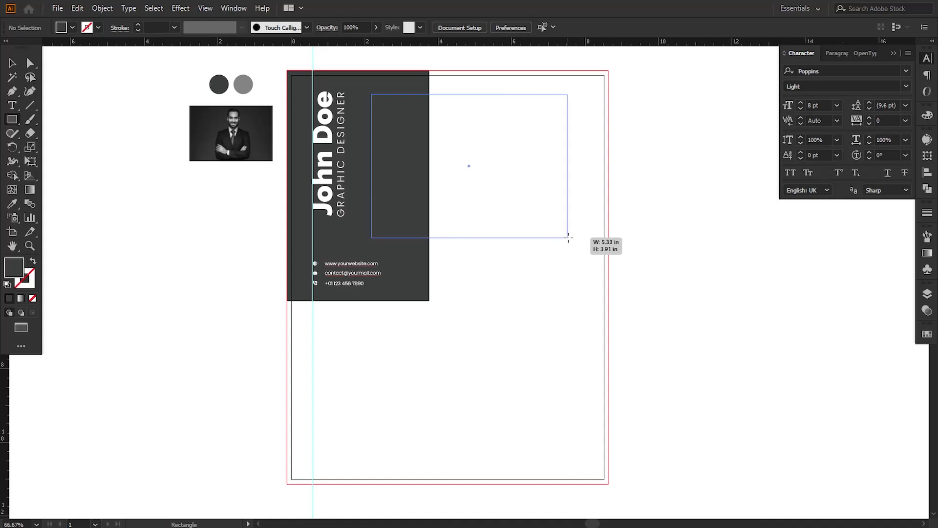
pyautogui.moveTo(581, 238); pyautogui.dragTo(577, 238)
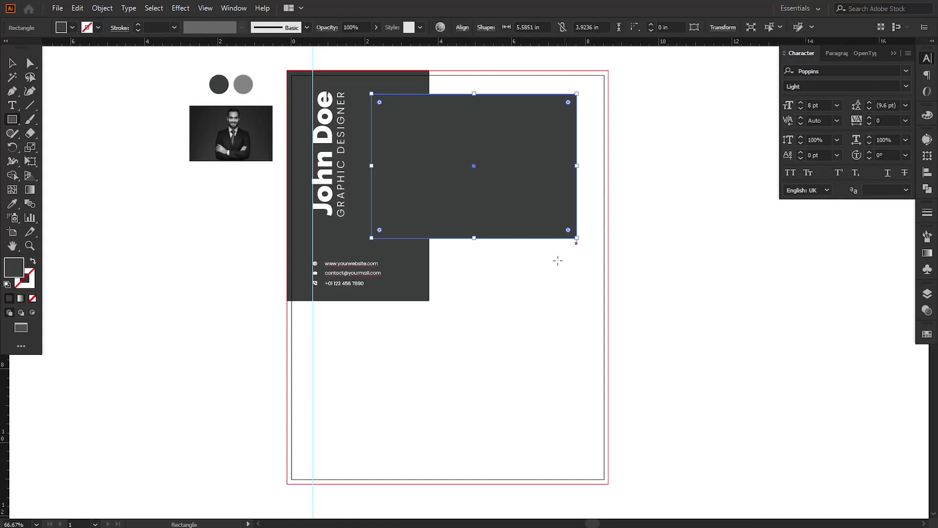
pyautogui.click(12, 64)
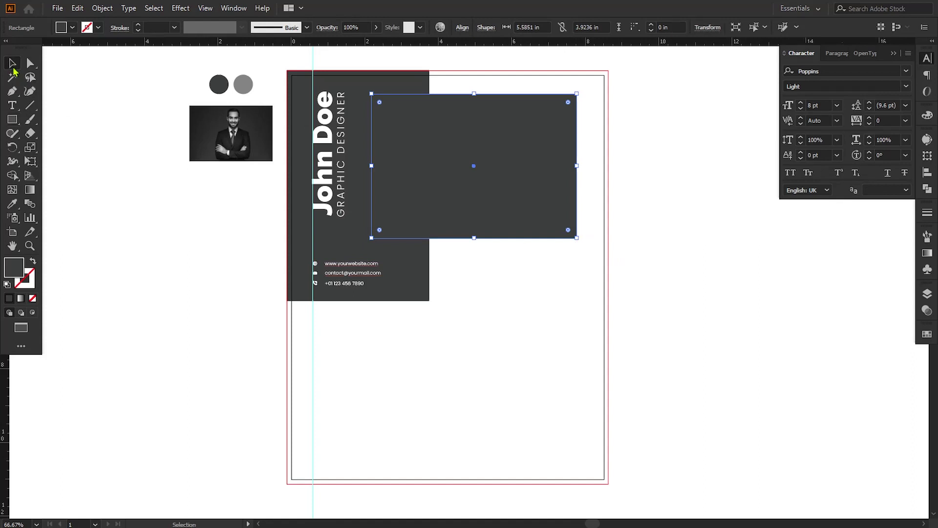
pyautogui.moveTo(372, 166); pyautogui.dragTo(386, 167)
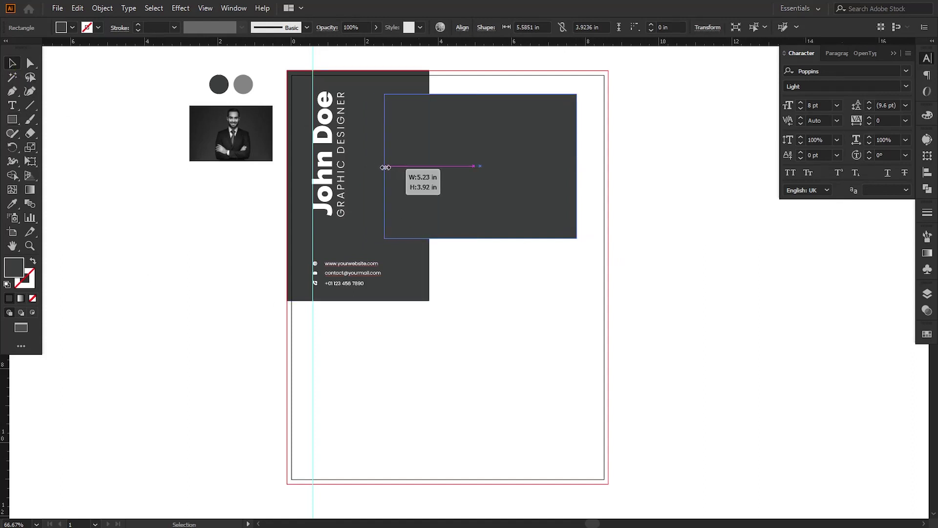
pyautogui.click(471, 308)
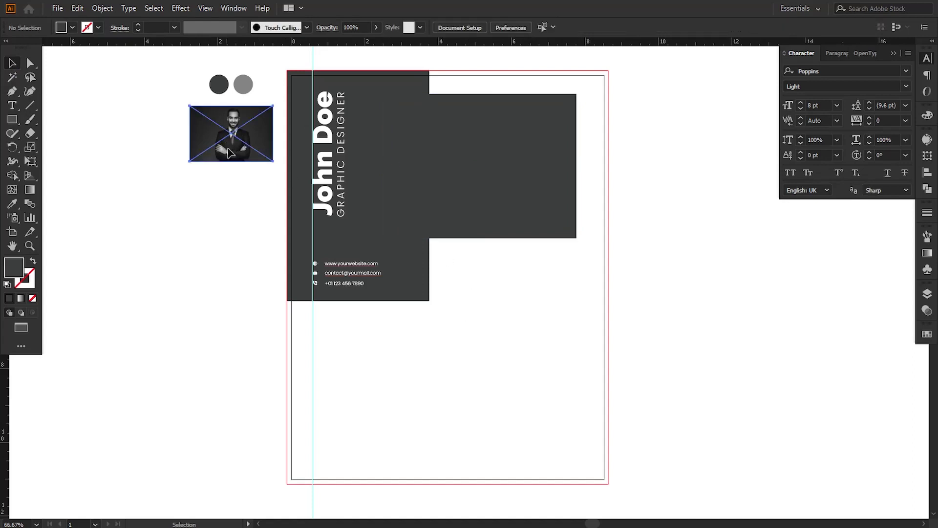
# Step: Move the portrait photo onto the dark rectangle and clip it inside with a clipping mask
pyautogui.moveTo(229, 146)
pyautogui.mouseDown()
pyautogui.moveTo(508, 194)
pyautogui.moveTo(485, 190)
pyautogui.mouseUp()
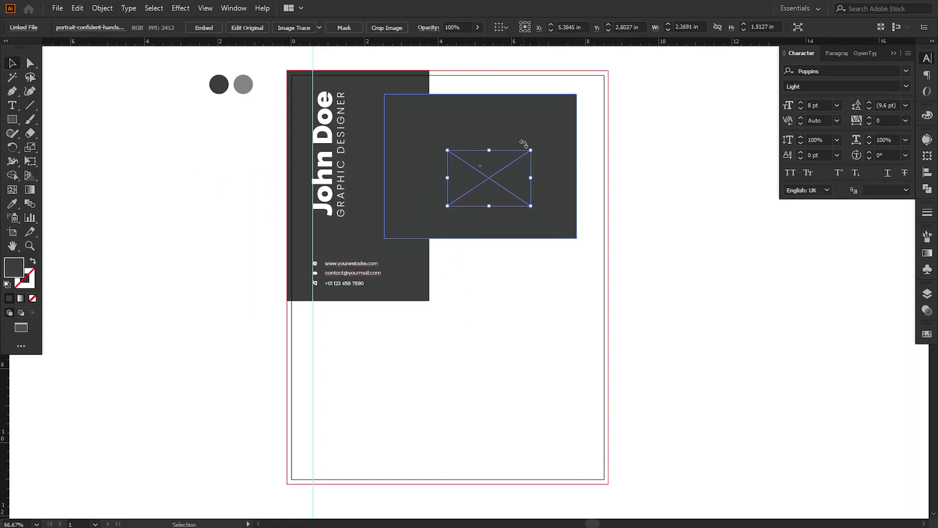
pyautogui.keyDown('shift'); pyautogui.click(525, 130); pyautogui.keyUp('shift')
pyautogui.click(110, 8)
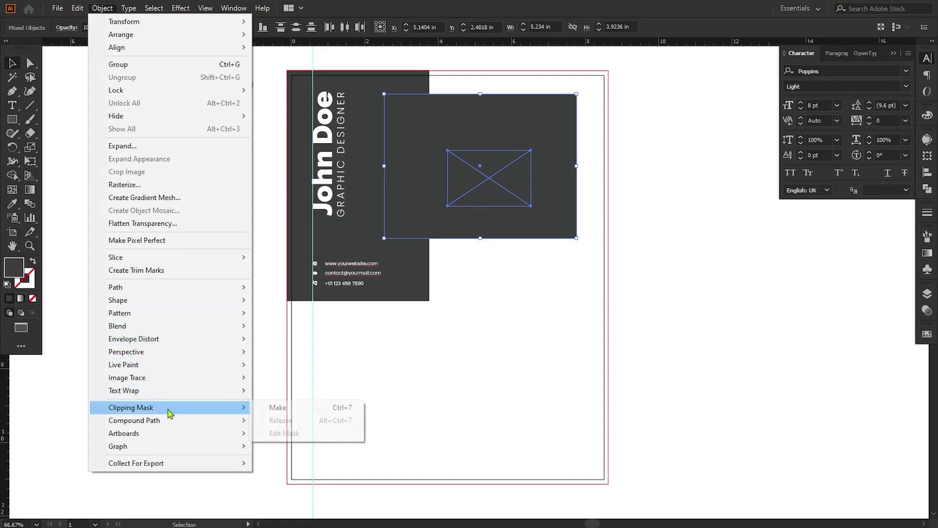
pyautogui.click(264, 408)
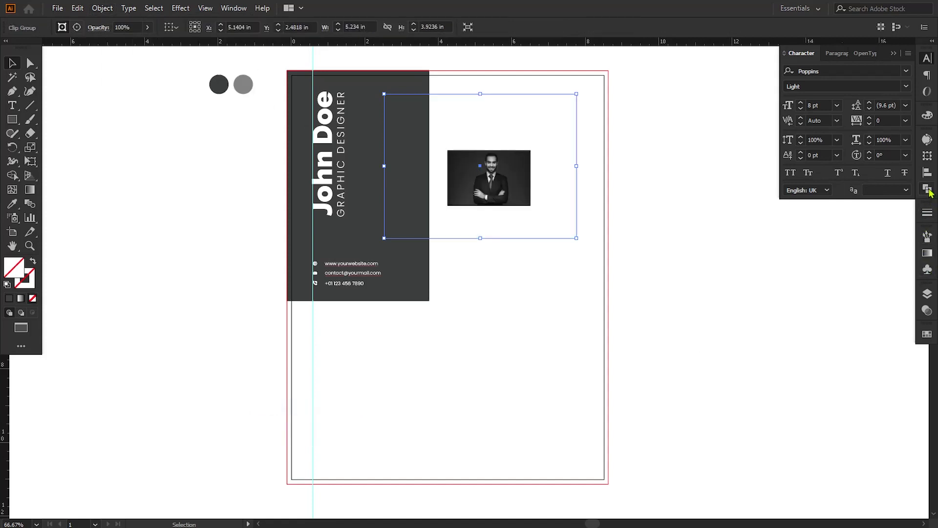
# Step: Select the photo inside the clip group and enlarge and shift it so the man fills the frame
pyautogui.click(894, 53)
pyautogui.click(928, 293)
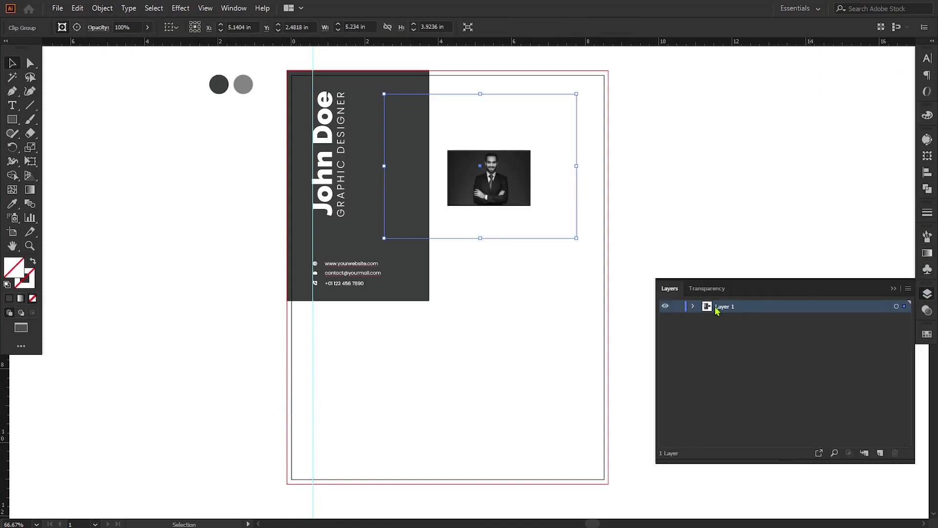
pyautogui.click(692, 306)
pyautogui.click(706, 319)
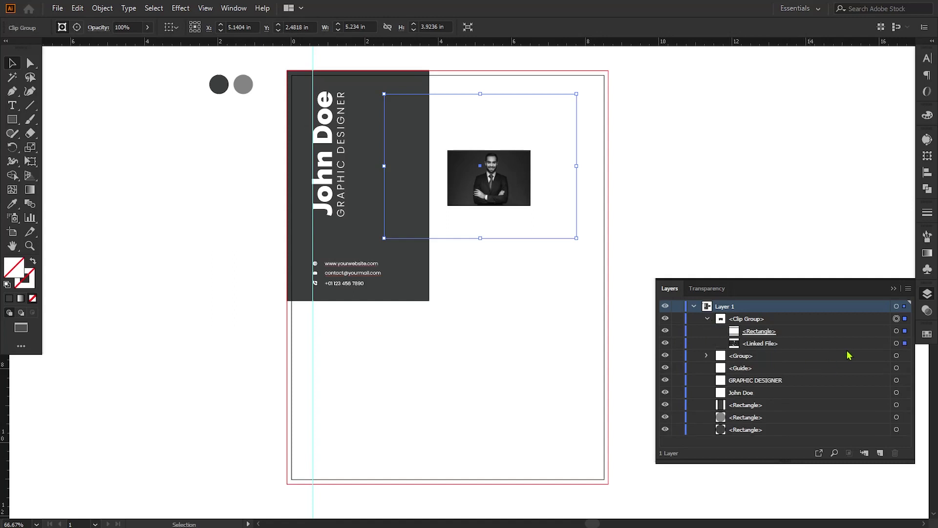
pyautogui.click(896, 343)
pyautogui.moveTo(530, 206)
pyautogui.mouseDown()
pyautogui.moveTo(650, 310)
pyautogui.moveTo(628, 269)
pyautogui.mouseUp()
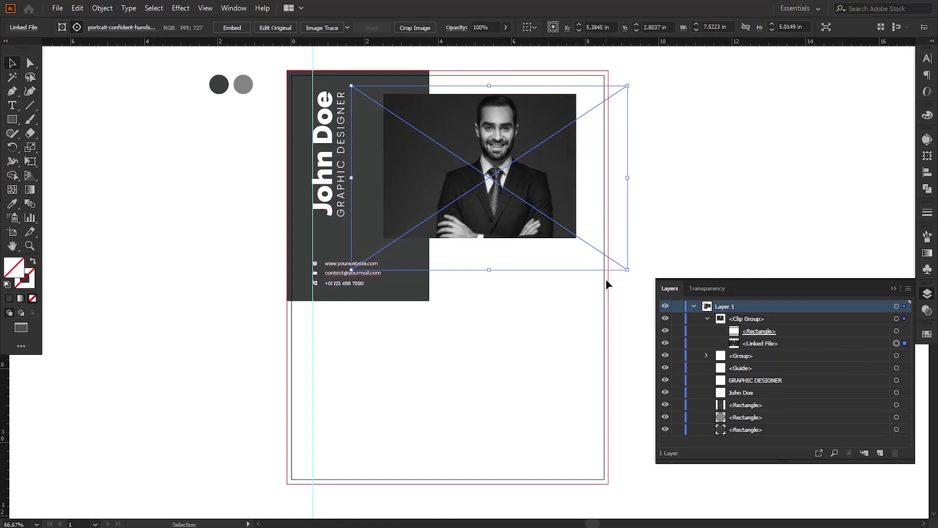
pyautogui.moveTo(595, 254)
pyautogui.mouseDown()
pyautogui.moveTo(587, 248)
pyautogui.moveTo(578, 256)
pyautogui.mouseUp()
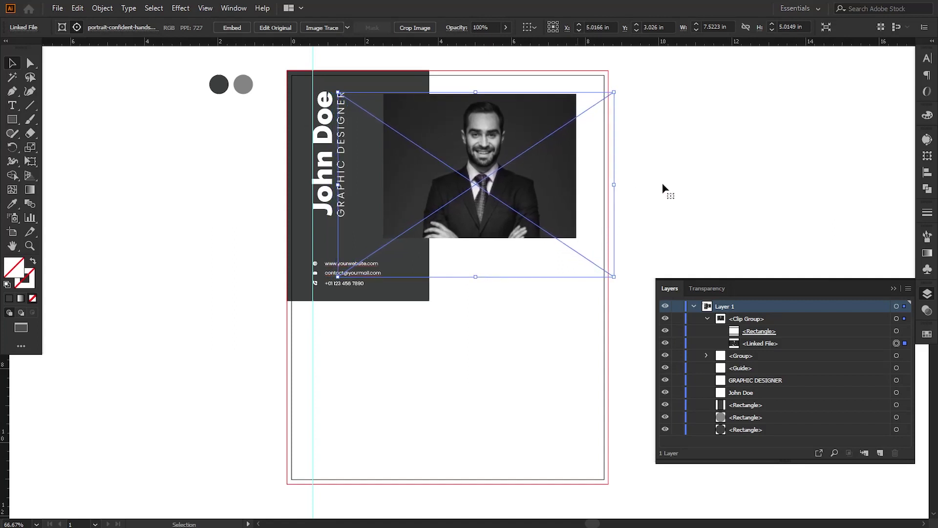
pyautogui.moveTo(663, 187); pyautogui.dragTo(641, 200)
pyautogui.press('Left')
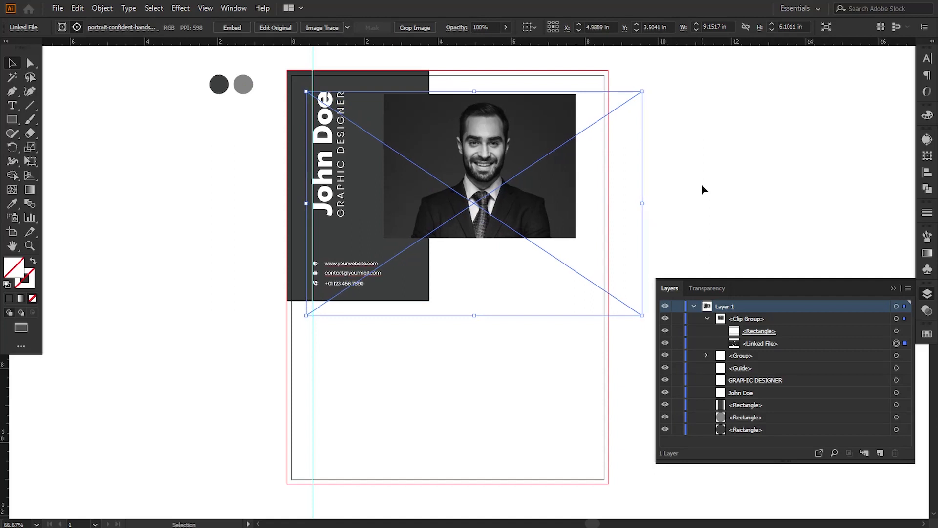
pyautogui.click(702, 185)
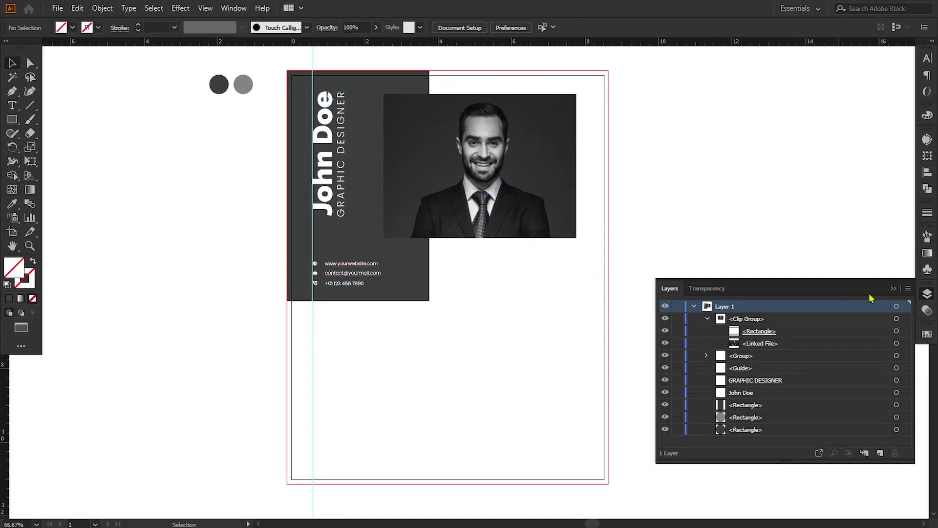
# Step: Add a PROFILE heading below the portrait and enlarge it
pyautogui.click(892, 290)
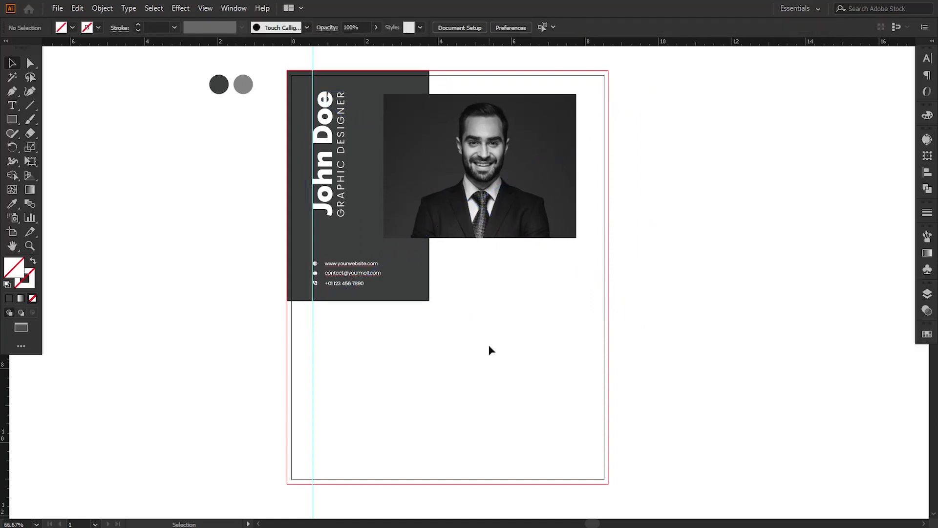
pyautogui.click(14, 108)
pyautogui.click(497, 276)
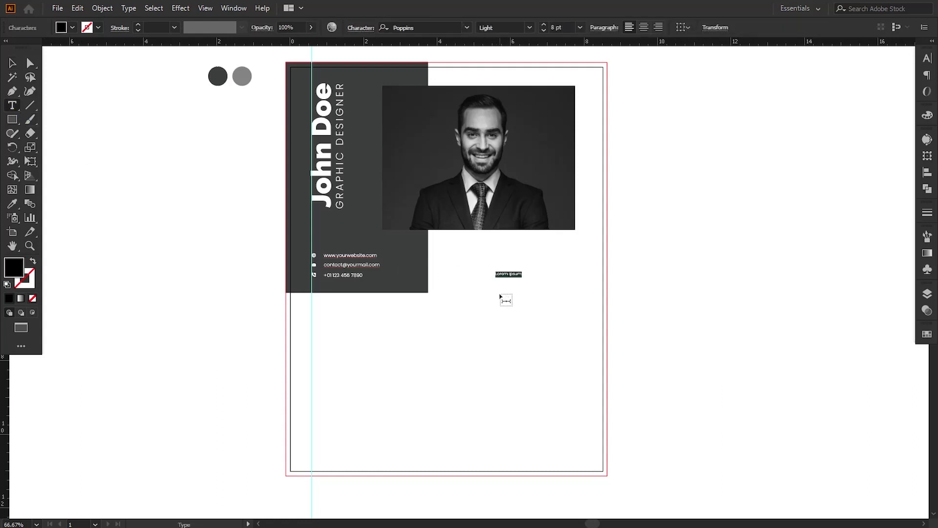
pyautogui.press('BackSpace')
pyautogui.write('PROFILE')
pyautogui.press('Escape')
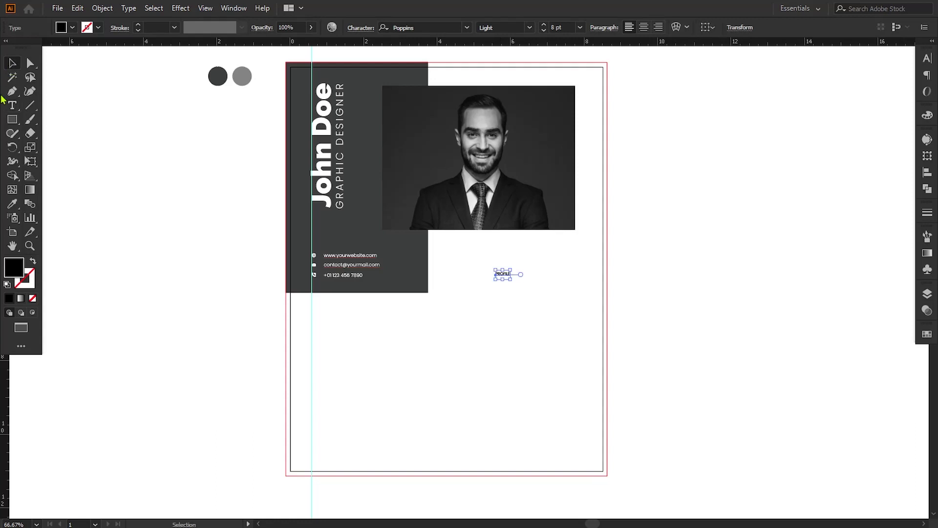
pyautogui.moveTo(512, 282); pyautogui.dragTo(533, 304)
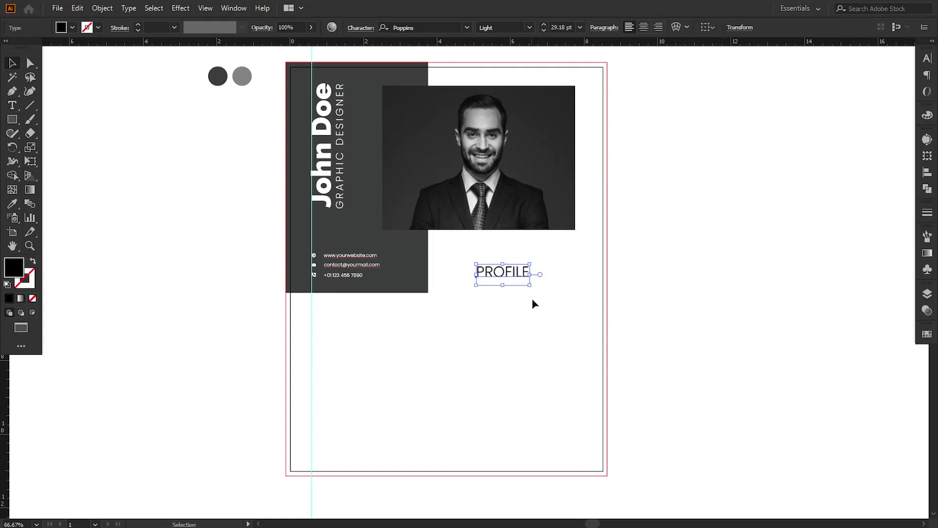
# Step: Set PROFILE to Raleway Regular and move it just below the portrait
pyautogui.click(421, 28)
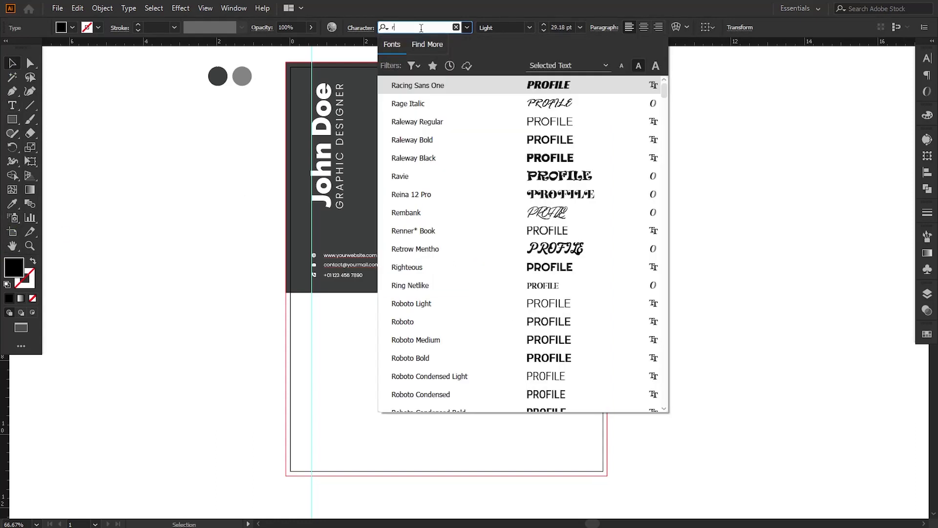
pyautogui.write('ra')
pyautogui.click(415, 122)
pyautogui.click(499, 336)
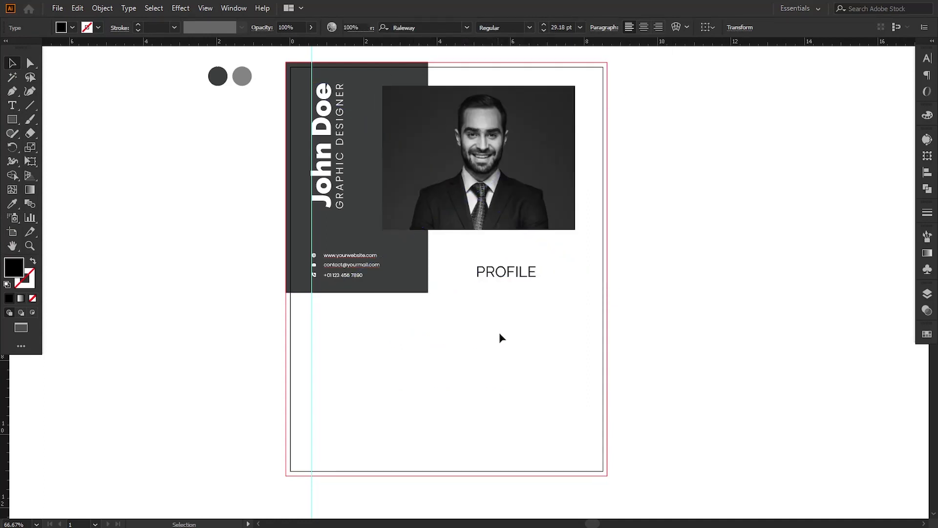
pyautogui.moveTo(493, 278); pyautogui.dragTo(469, 247)
# Step: Set the PROFILE heading's font size to 15 pt
pyautogui.click(561, 27)
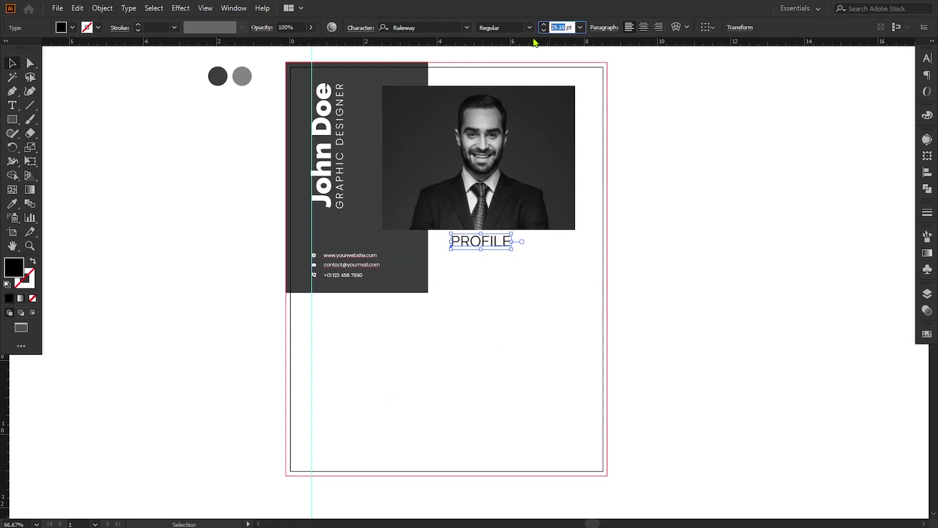
pyautogui.write('15')
pyautogui.press('Return')
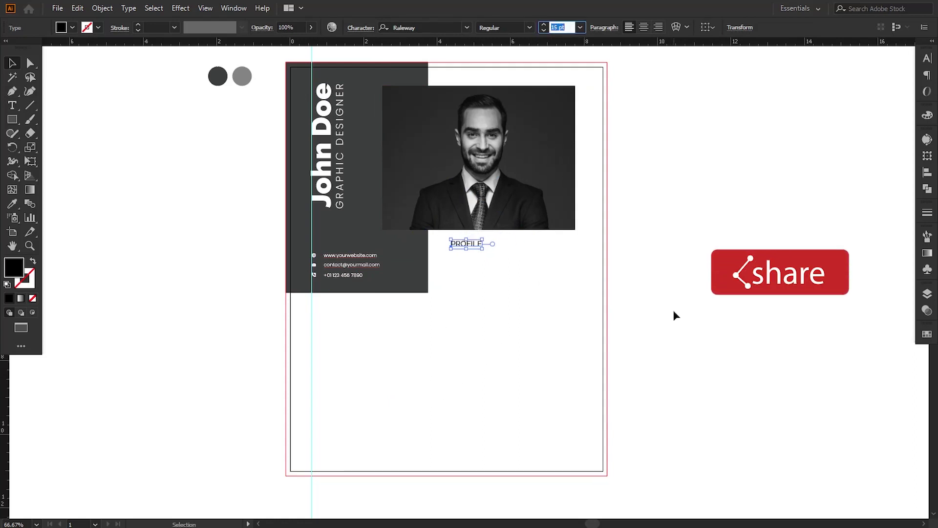
pyautogui.click(488, 281)
pyautogui.click(464, 248)
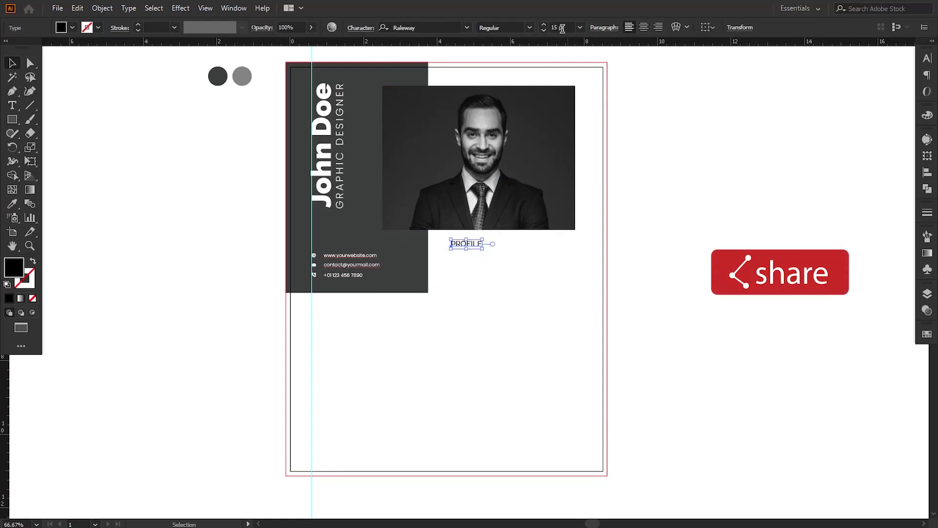
pyautogui.write('16')
pyautogui.click(538, 264)
# Step: Nudge PROFILE two steps left to align with the portrait's left edge
pyautogui.click(469, 244)
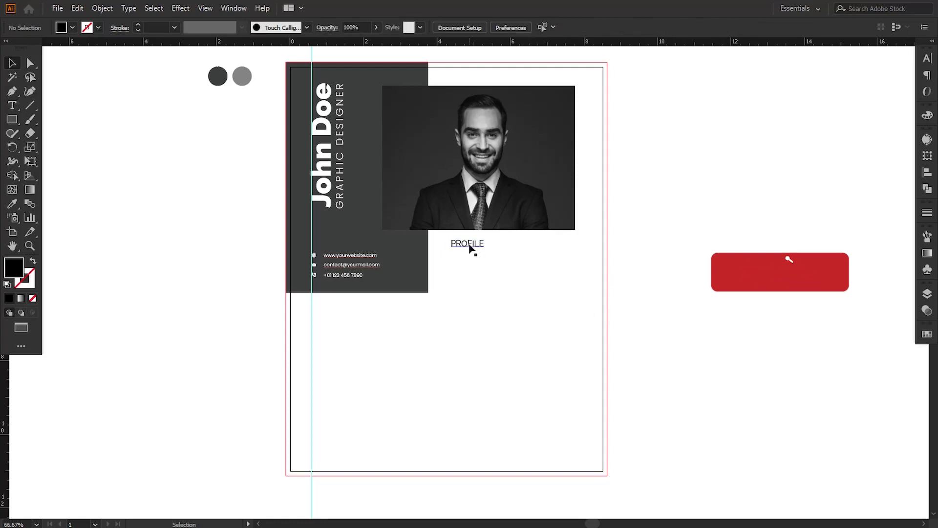
pyautogui.press('Left')
pyautogui.press('Left')
pyautogui.press('Left')
pyautogui.press('Left')
pyautogui.press('Left')
pyautogui.press('Left')
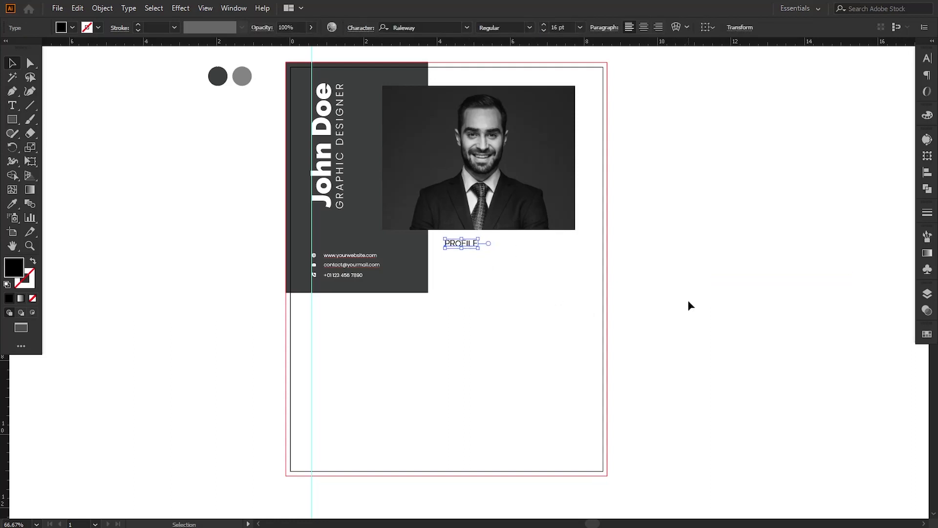
pyautogui.press('Left')
pyautogui.press('Left')
pyautogui.press('Left')
pyautogui.click(691, 306)
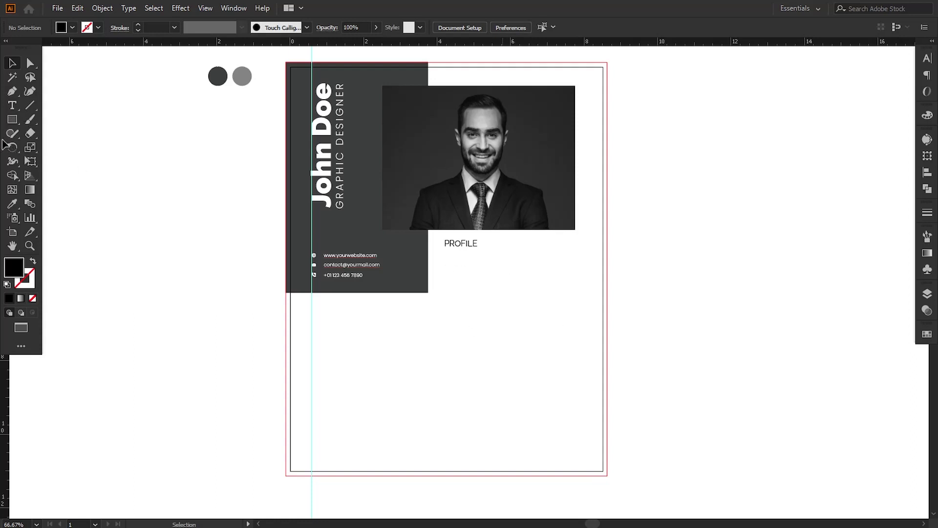
pyautogui.click(13, 106)
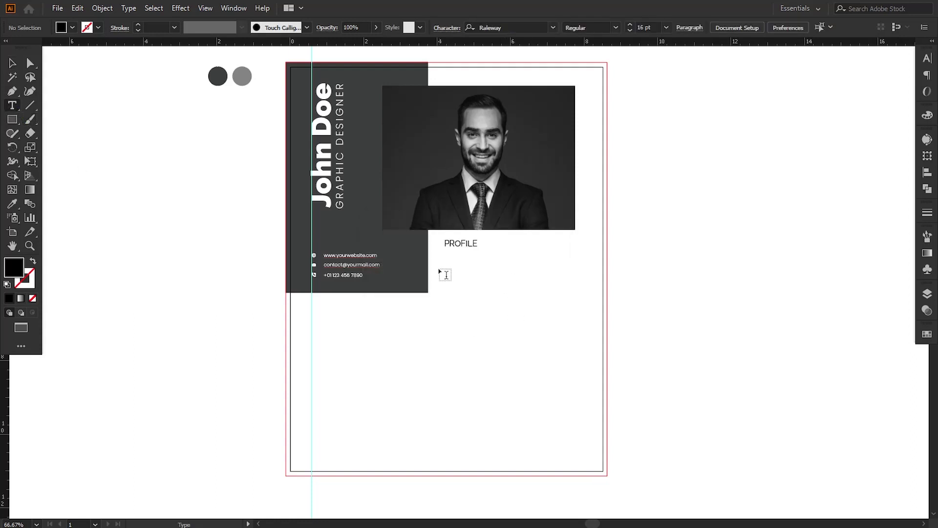
# Step: Draw a placeholder paragraph text area under PROFILE at 10 pt
pyautogui.moveTo(446, 255)
pyautogui.mouseDown()
pyautogui.moveTo(564, 316)
pyautogui.moveTo(559, 289)
pyautogui.moveTo(577, 288)
pyautogui.mouseUp()
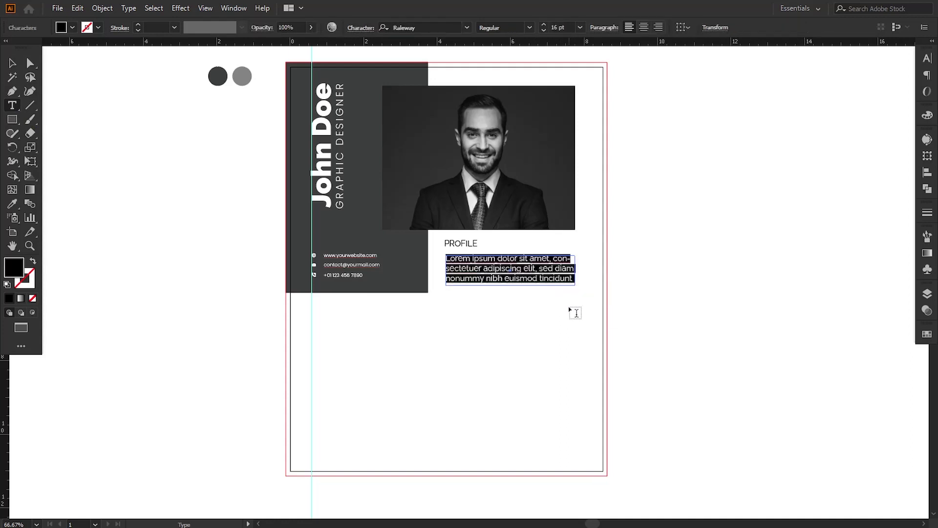
pyautogui.click(557, 26)
pyautogui.press('Down')
pyautogui.press('Down')
pyautogui.press('Down')
pyautogui.press('Down')
pyautogui.press('Down')
pyautogui.press('Down')
pyautogui.press('Down')
pyautogui.press('Down')
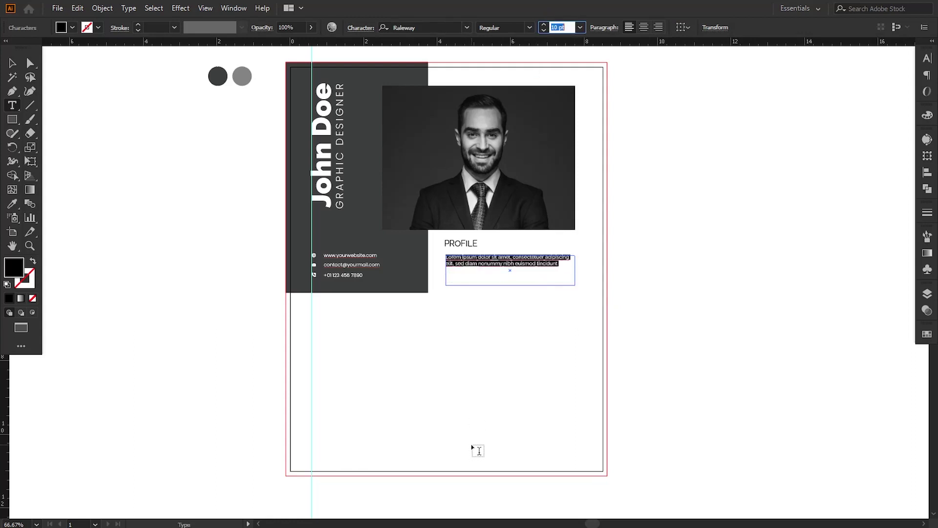
pyautogui.press('Up')
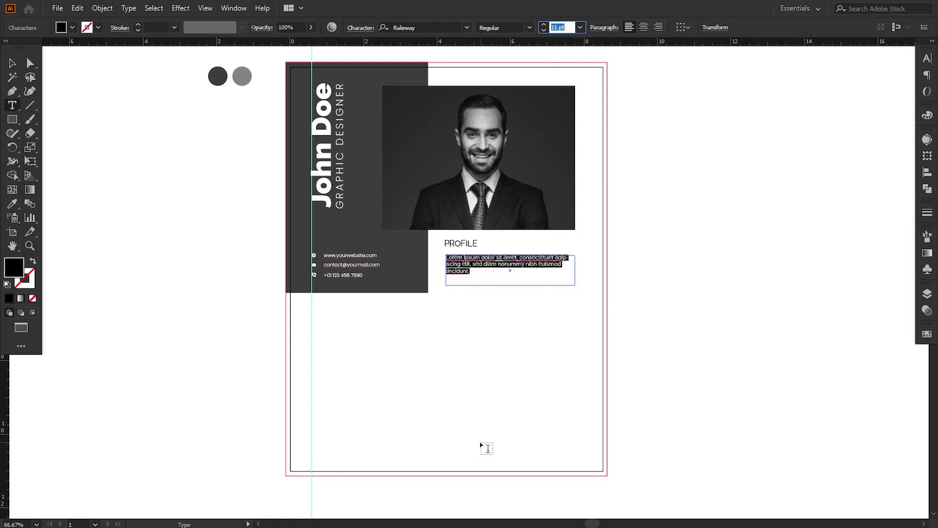
pyautogui.press('Up')
pyautogui.press('Down')
pyautogui.press('Down')
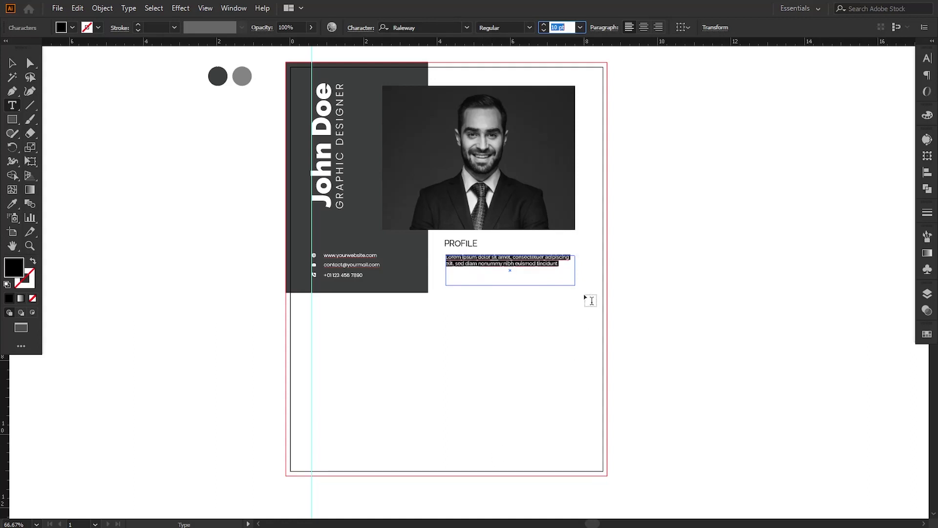
pyautogui.press('Escape')
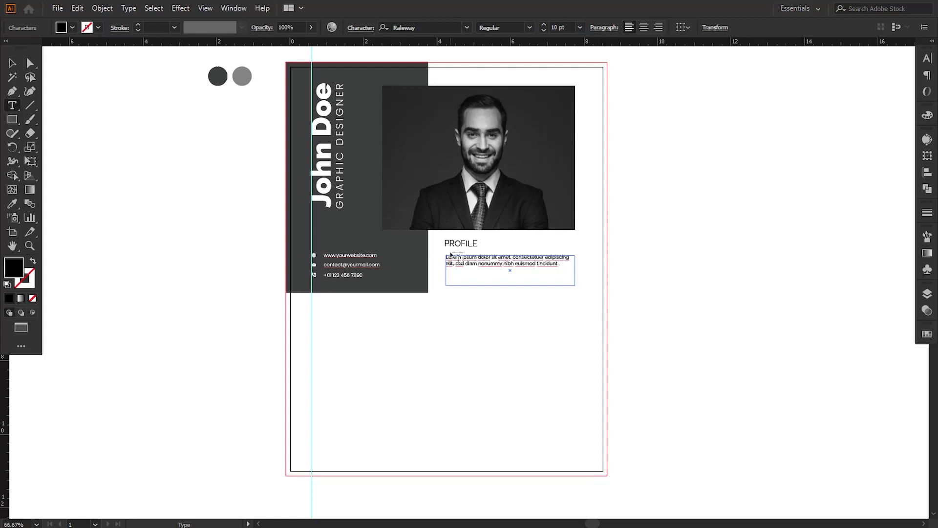
# Step: Paste a second copy of the lorem ipsum lines and increase the paragraph's leading
pyautogui.moveTo(447, 256); pyautogui.dragTo(559, 264)
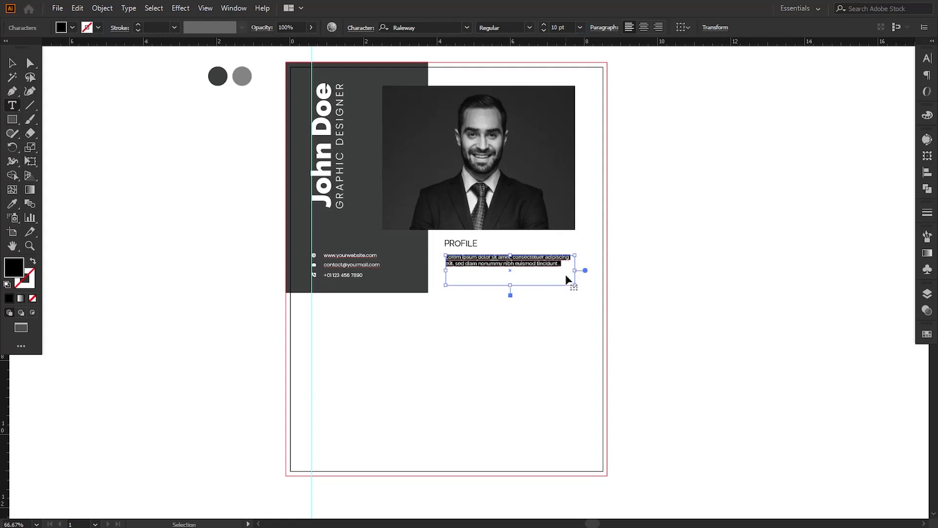
pyautogui.press('Escape')
pyautogui.hotkey('ctrl', 'v')
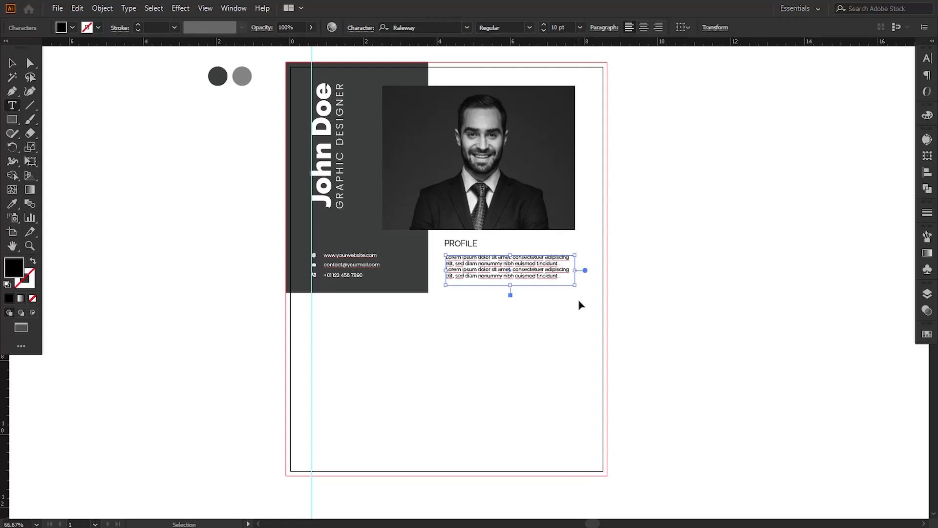
pyautogui.click(19, 64)
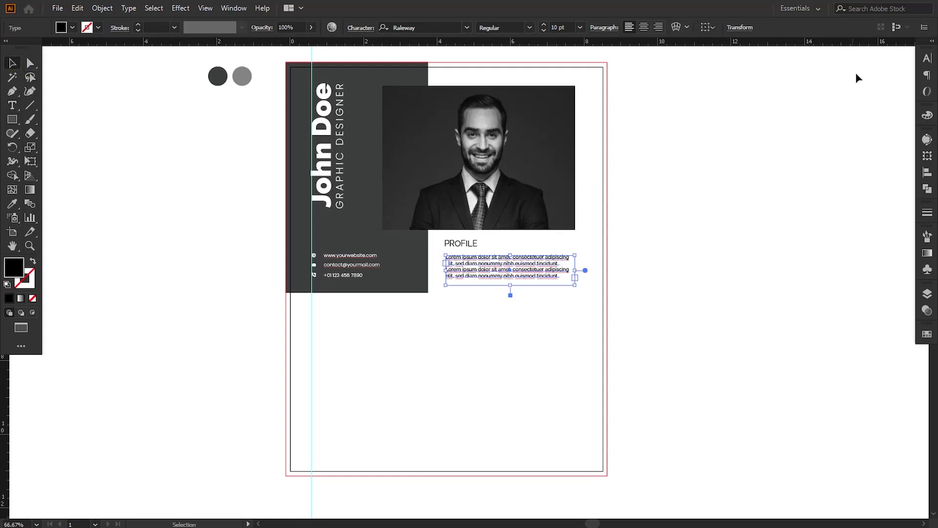
pyautogui.click(926, 59)
pyautogui.click(870, 104)
pyautogui.click(870, 104)
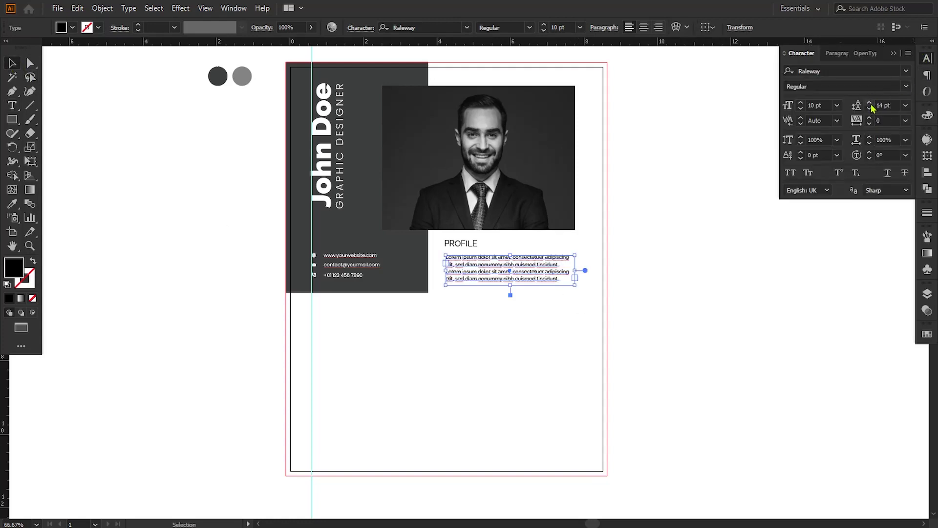
pyautogui.click(870, 104)
# Step: Widen the paragraph box slightly so the text reflows into four lines
pyautogui.click(722, 260)
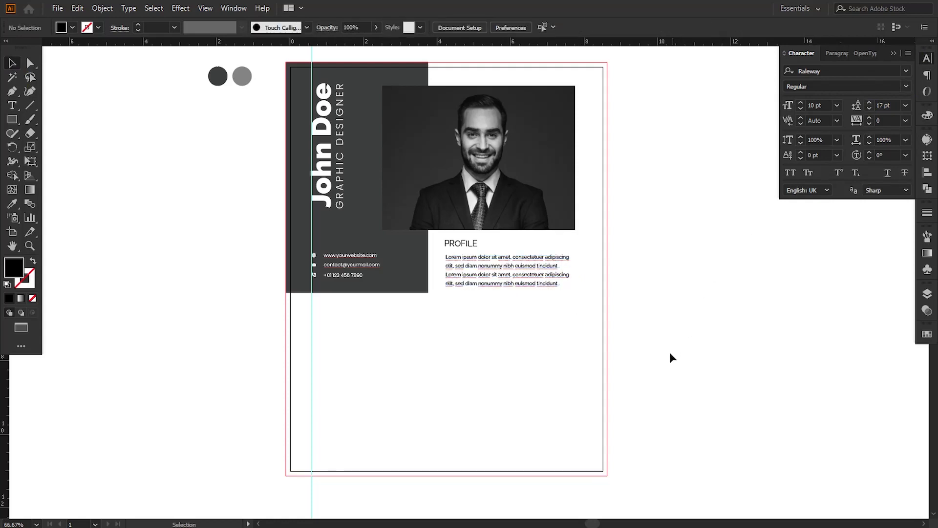
pyautogui.click(499, 286)
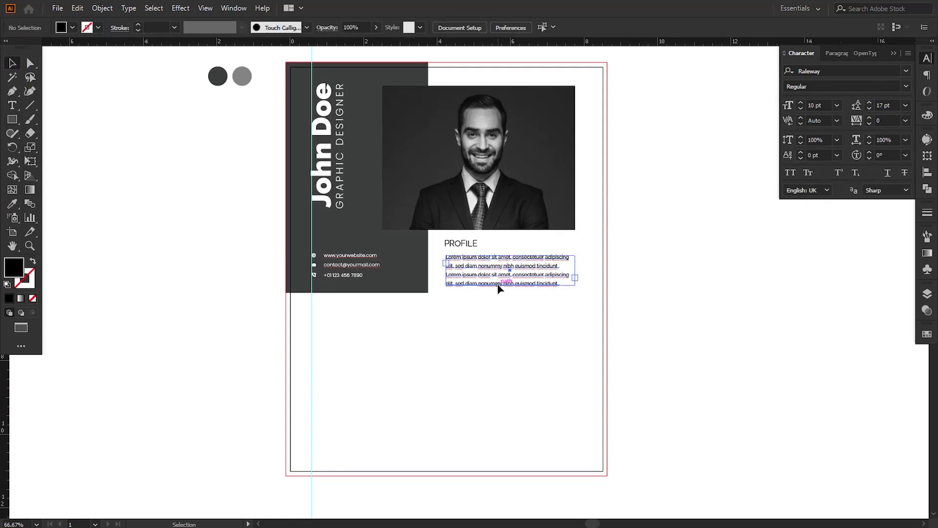
pyautogui.click(689, 320)
pyautogui.click(533, 284)
pyautogui.moveTo(575, 270); pyautogui.dragTo(578, 269)
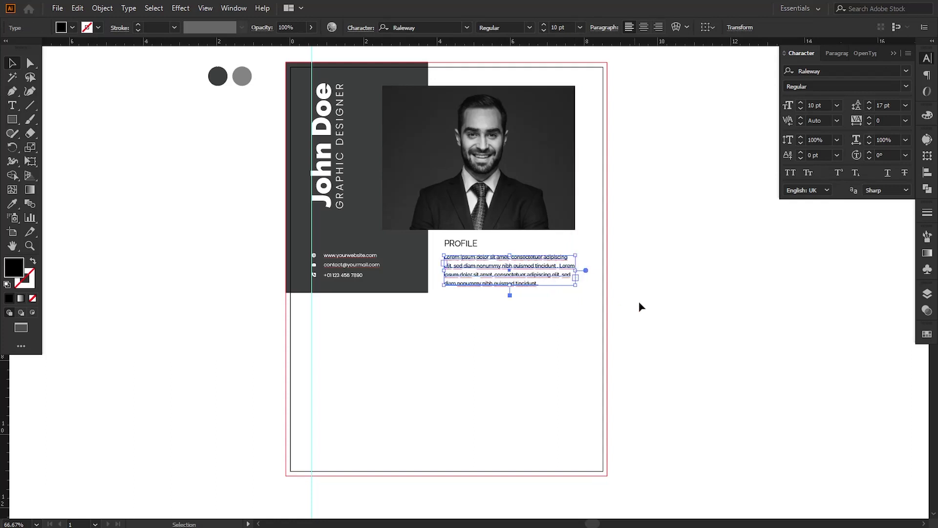
pyautogui.click(663, 327)
# Step: Make PROFILE Bold at 15 pt and add a vertical guide inside the sidebar
pyautogui.click(461, 243)
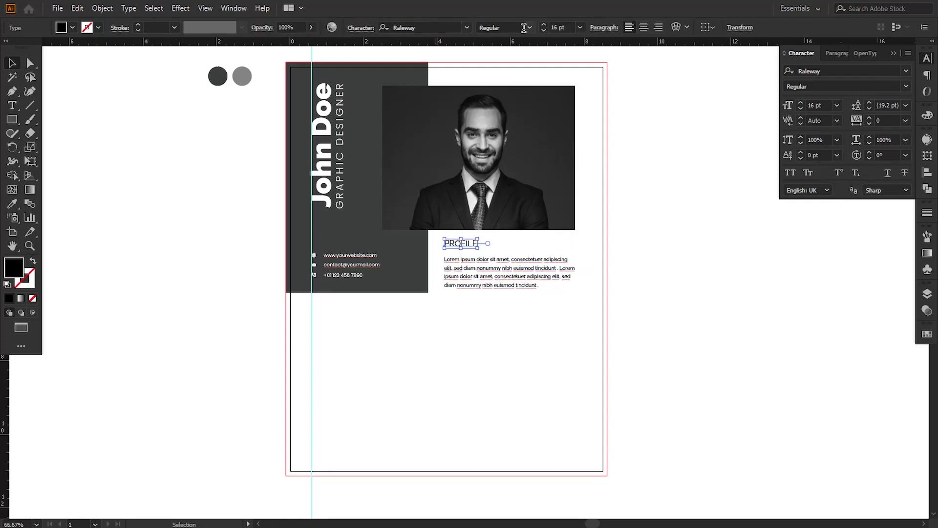
pyautogui.click(529, 29)
pyautogui.click(495, 53)
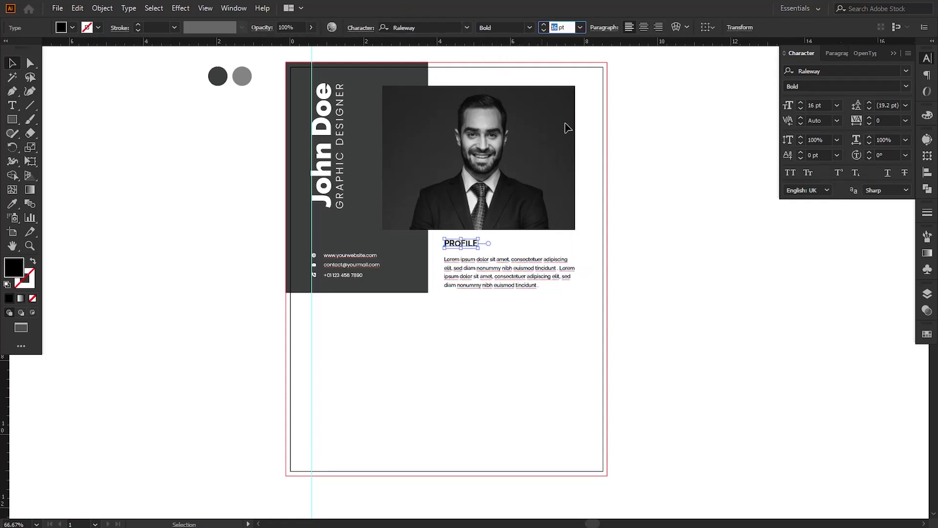
pyautogui.write('15')
pyautogui.press('Return')
pyautogui.click(657, 298)
pyautogui.moveTo(7, 375); pyautogui.dragTo(353, 347)
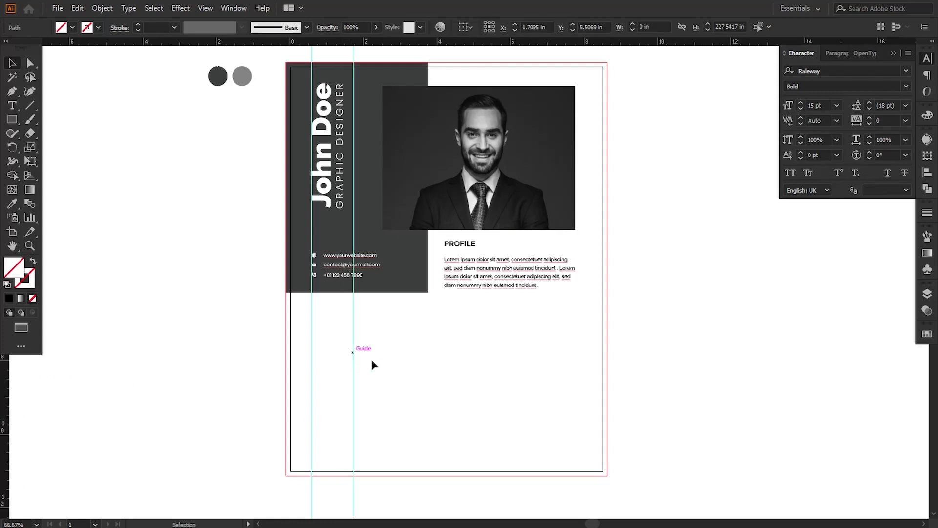
# Step: Add a 1904-1909 date line below the sidebar in Poppins Thin, 12 pt
pyautogui.press('t')
pyautogui.click(316, 324)
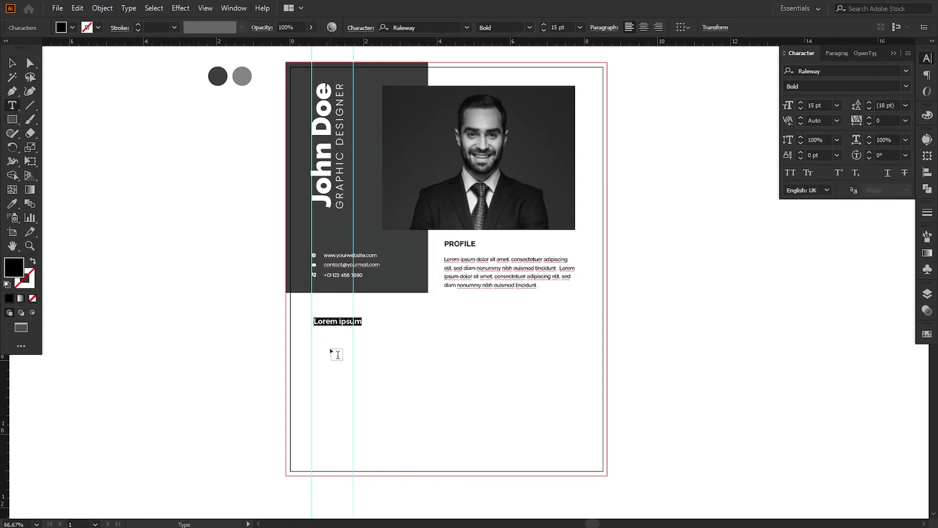
pyautogui.write('1904-1909')
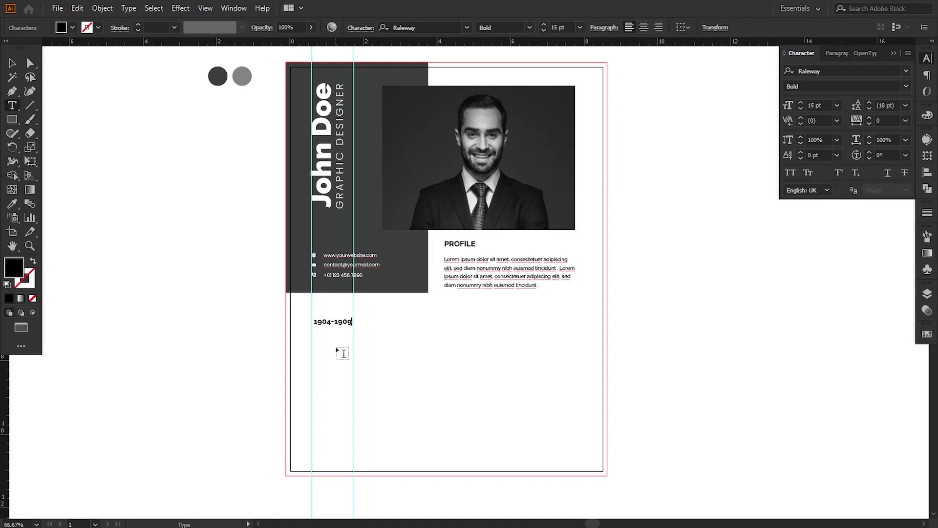
pyautogui.press('Escape')
pyautogui.click(422, 25)
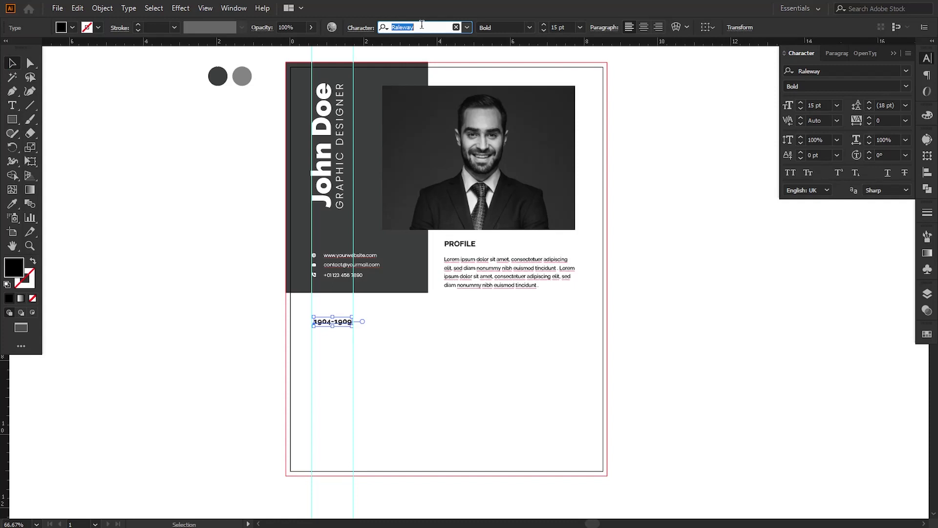
pyautogui.write('po')
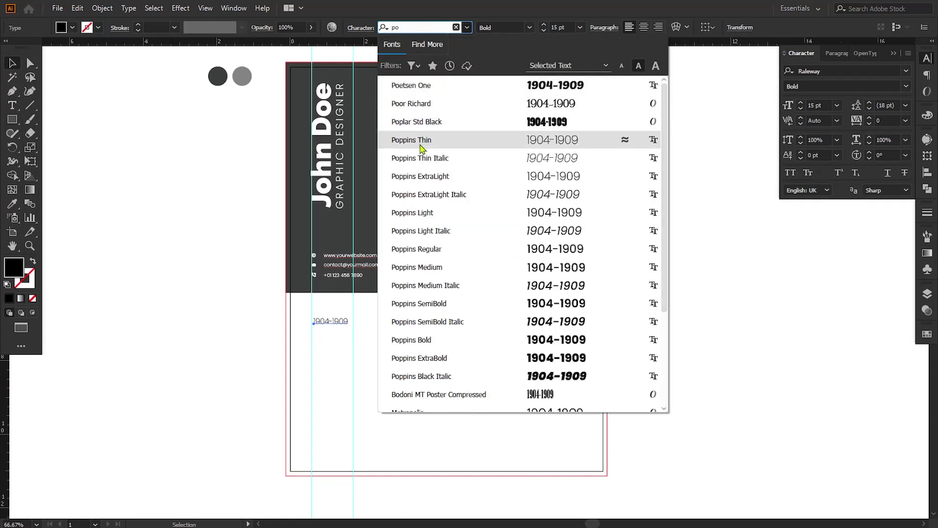
pyautogui.click(421, 141)
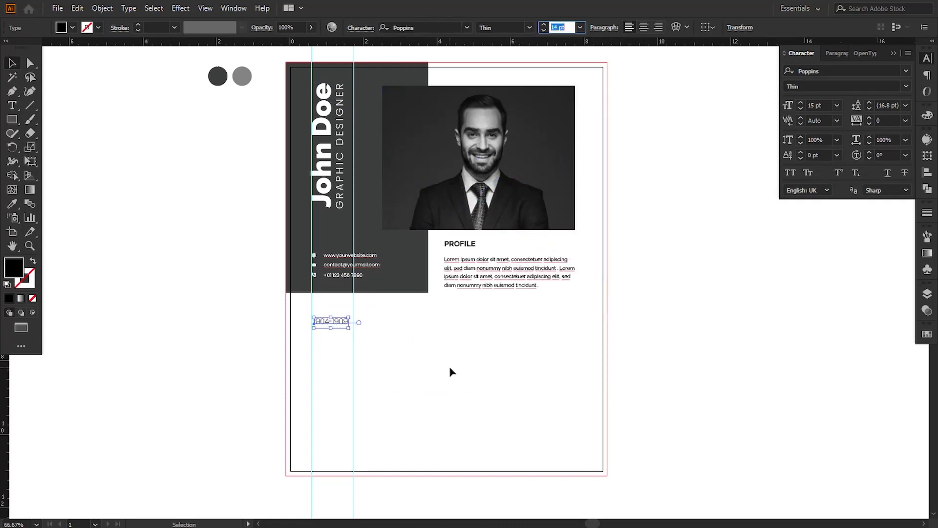
pyautogui.press('Down')
pyautogui.press('Down')
pyautogui.click(410, 398)
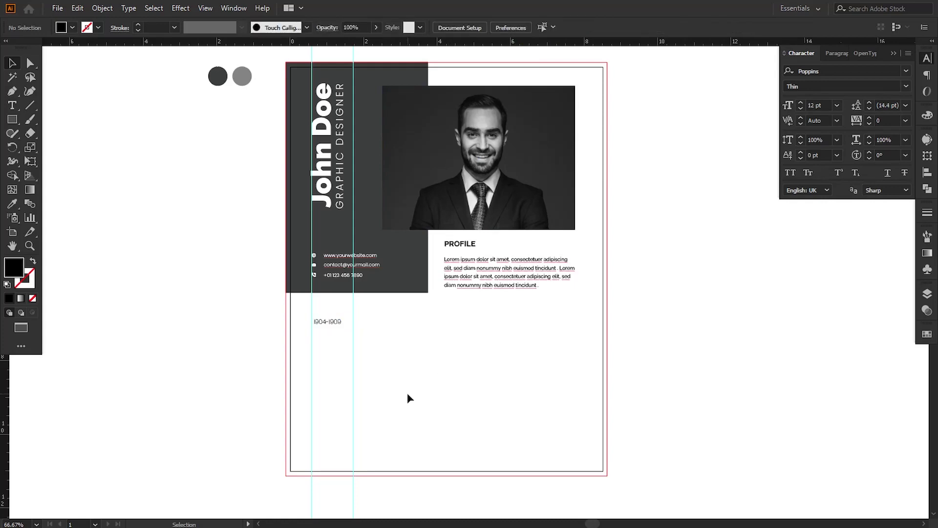
pyautogui.scroll(2, 381, 386)
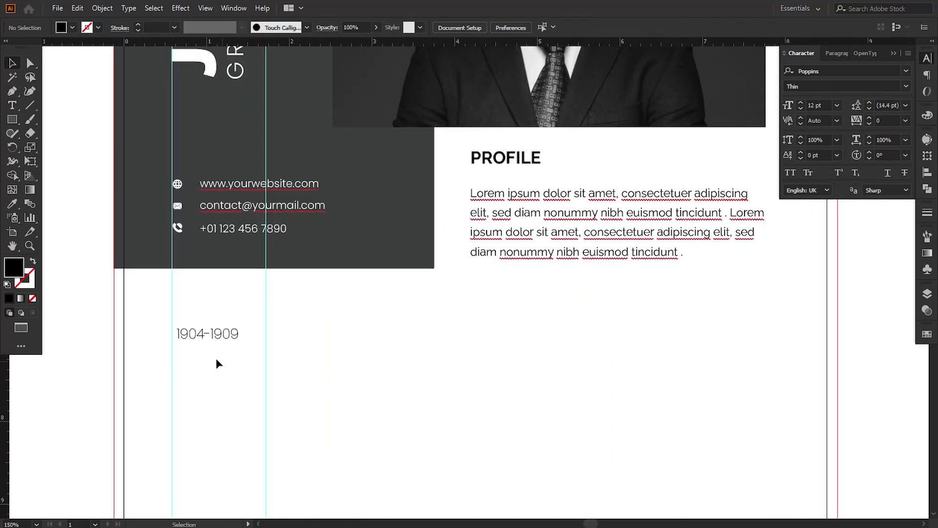
# Step: Change the 1904-1909 date to the Poppins Light weight
pyautogui.click(208, 334)
pyautogui.click(529, 28)
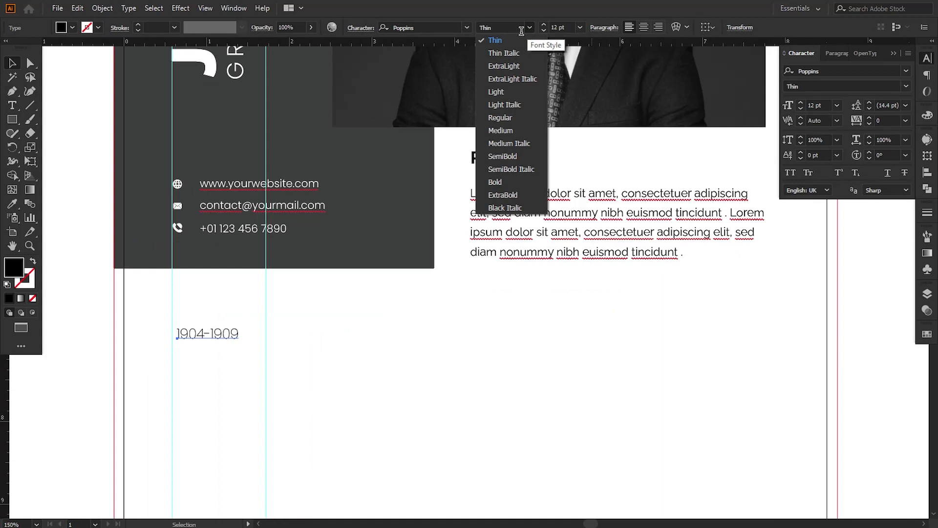
pyautogui.click(496, 92)
pyautogui.click(309, 450)
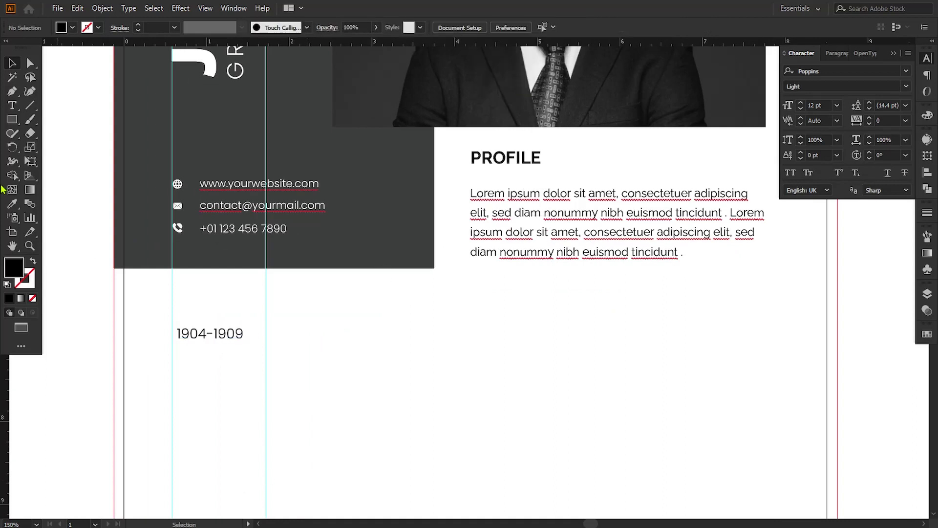
# Step: Add SCHOOL NAME 01 beside the date and vertically center-align the two
pyautogui.click(11, 108)
pyautogui.click(266, 334)
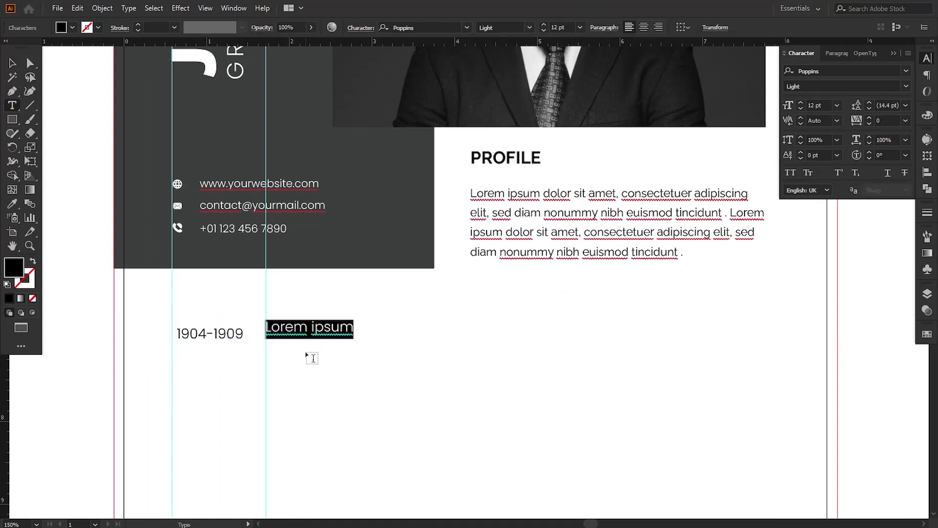
pyautogui.write('SCHOOL')
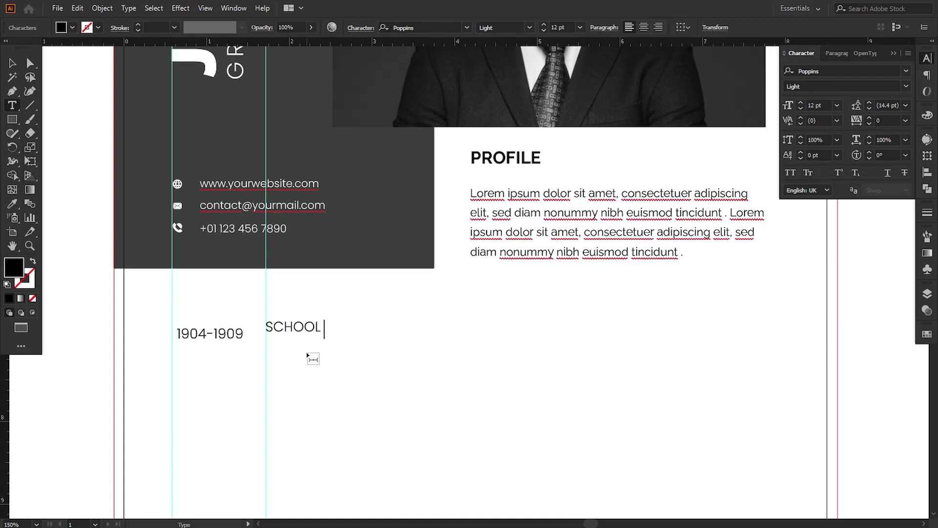
pyautogui.write(' NAME 01')
pyautogui.press('Escape')
pyautogui.press('Down')
pyautogui.press('Down')
pyautogui.press('Down')
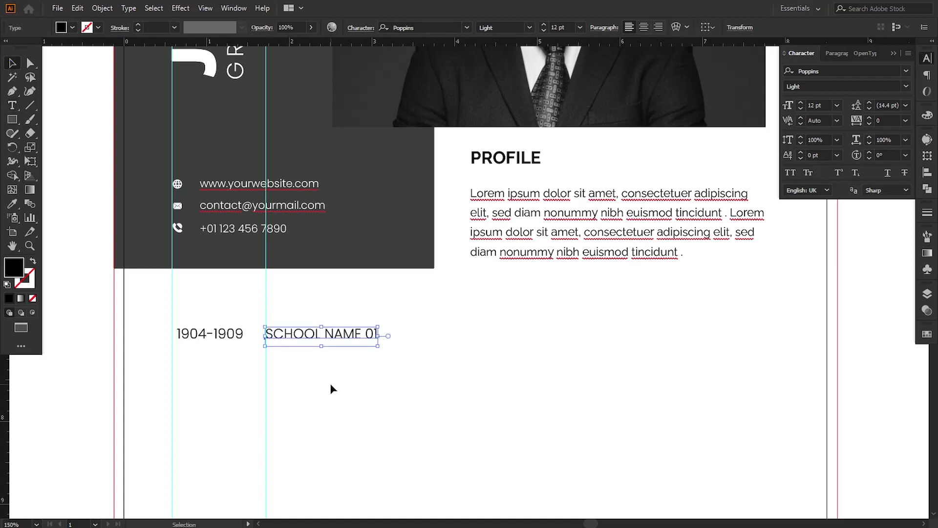
pyautogui.keyDown('shift'); pyautogui.click(233, 345); pyautogui.keyUp('shift')
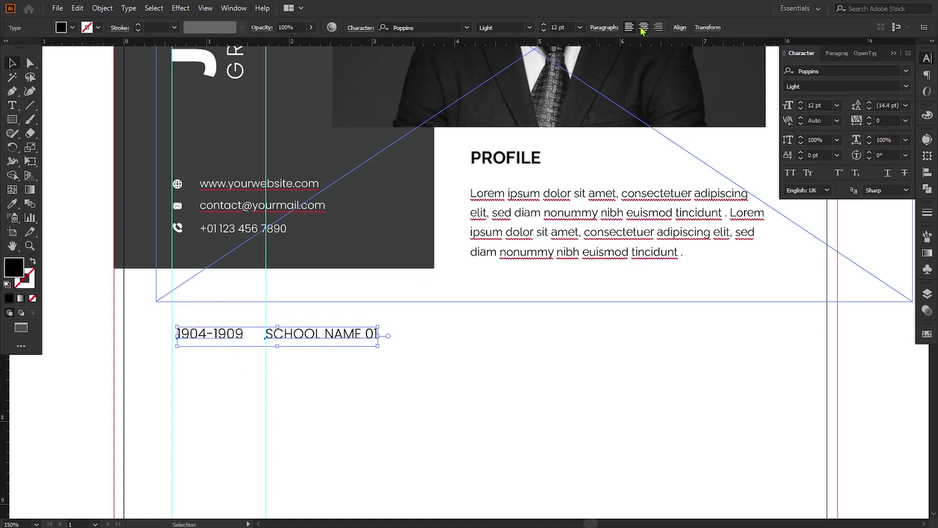
pyautogui.click(680, 28)
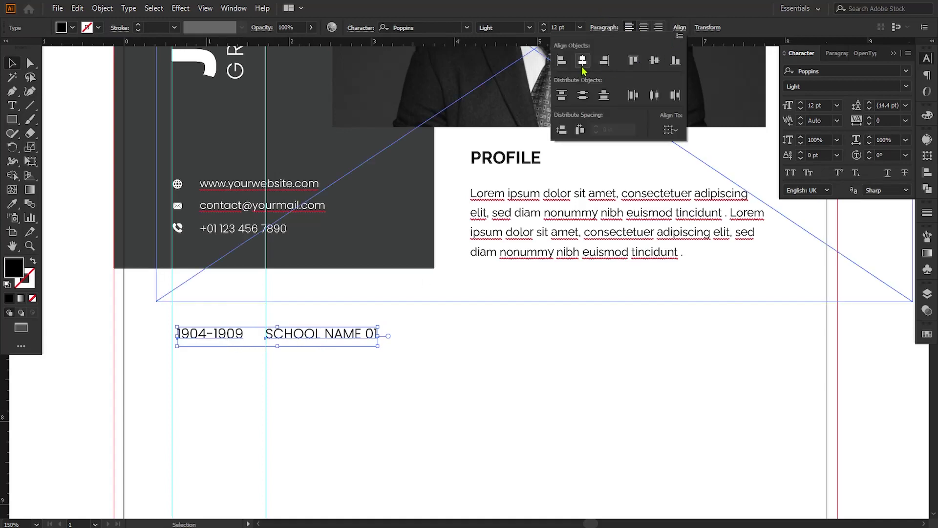
pyautogui.click(412, 388)
# Step: Make SCHOOL NAME 01 Medium weight at 12 pt
pyautogui.click(330, 335)
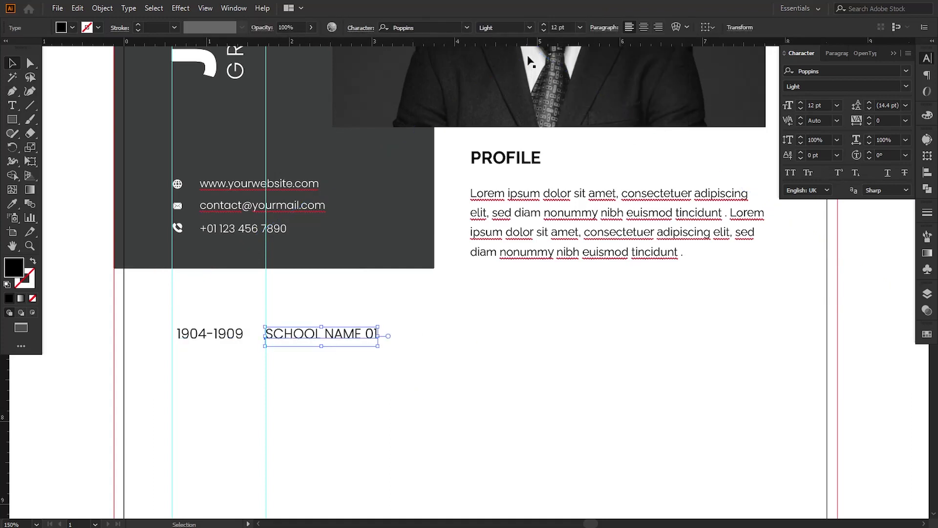
pyautogui.click(531, 28)
pyautogui.click(503, 141)
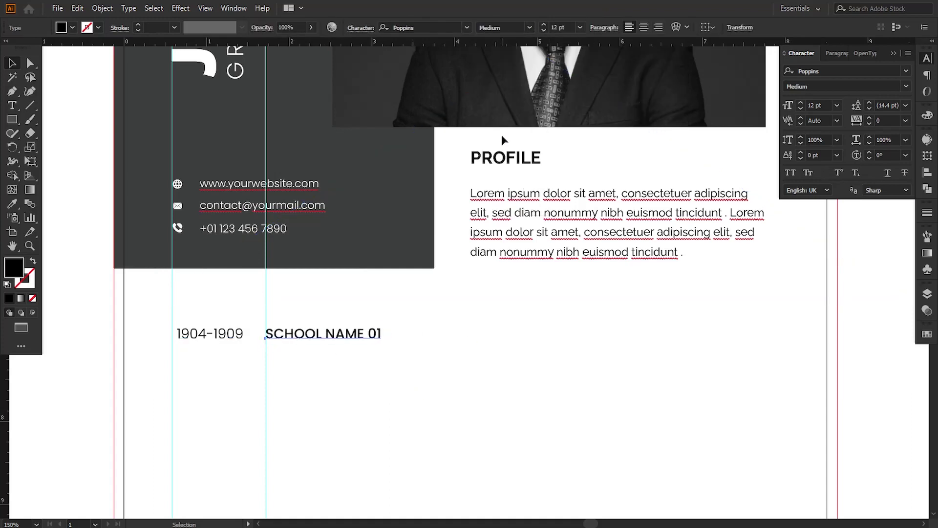
pyautogui.click(560, 27)
pyautogui.write('14')
pyautogui.press('Return')
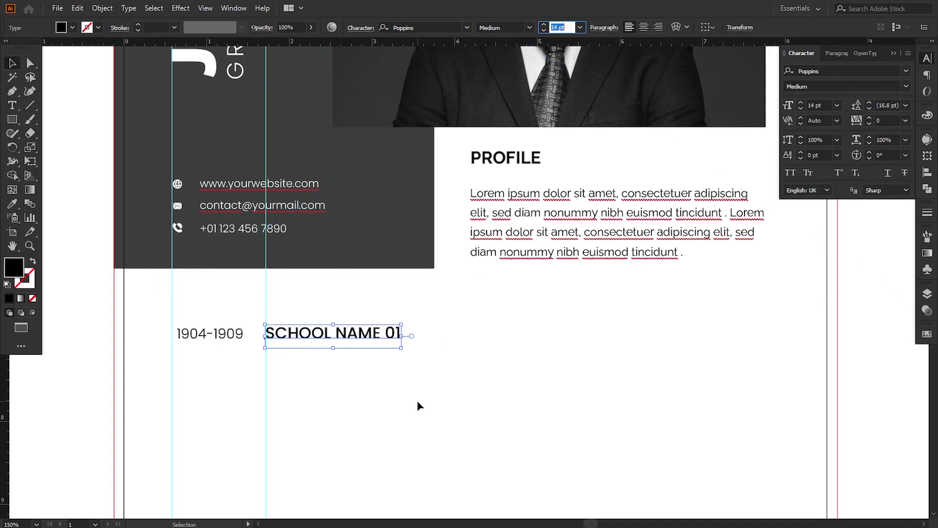
pyautogui.press('Down')
pyautogui.press('Down')
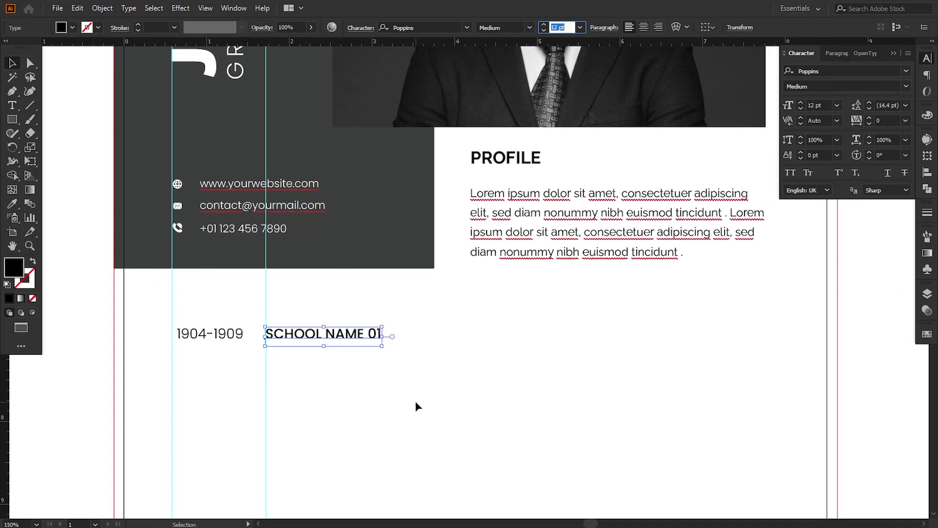
pyautogui.click(384, 400)
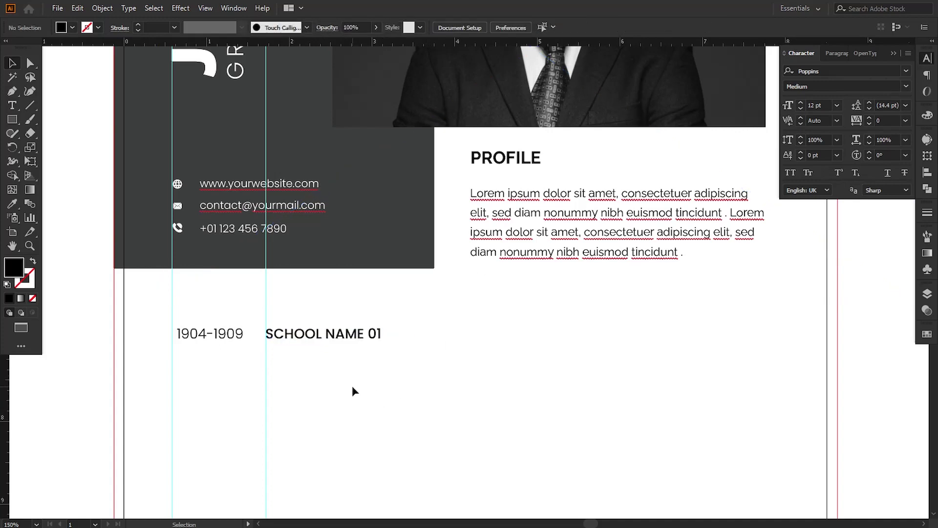
pyautogui.click(220, 336)
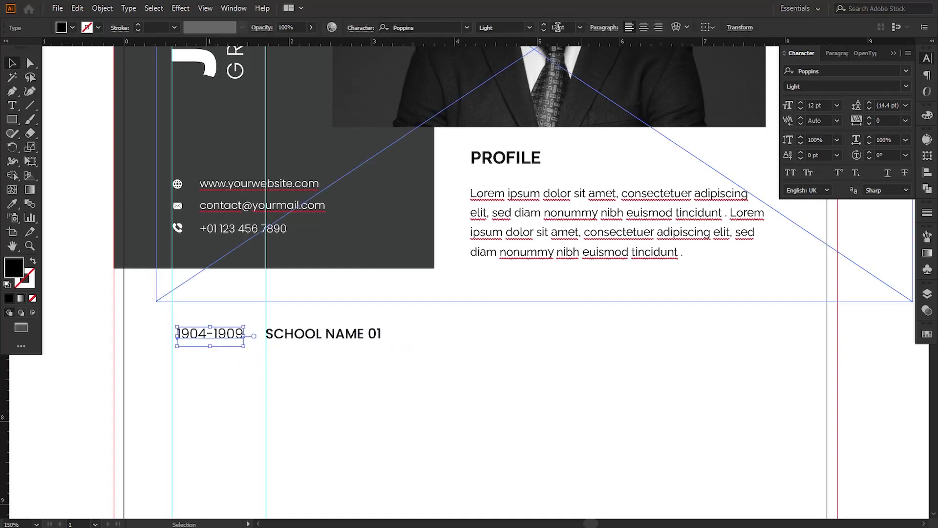
pyautogui.click(404, 423)
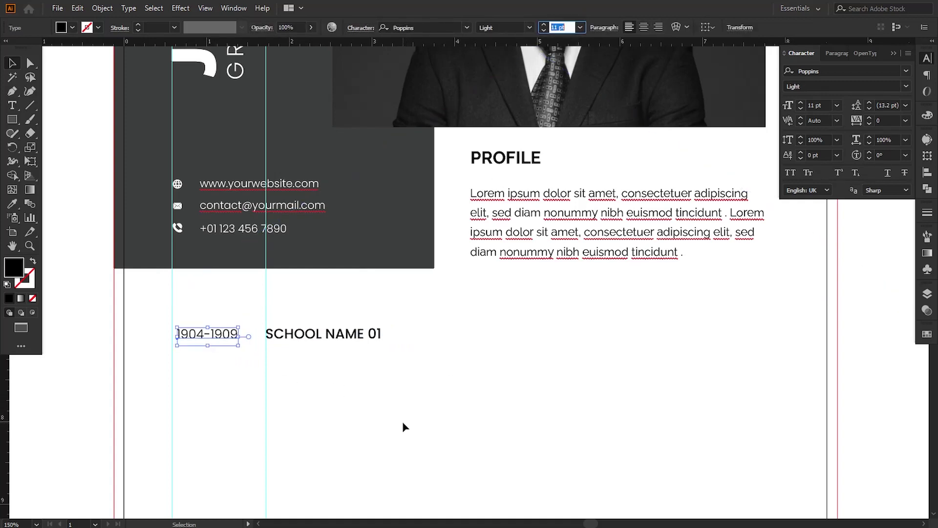
# Step: Type an EDUCATION heading and set its tracking to 100
pyautogui.click(14, 105)
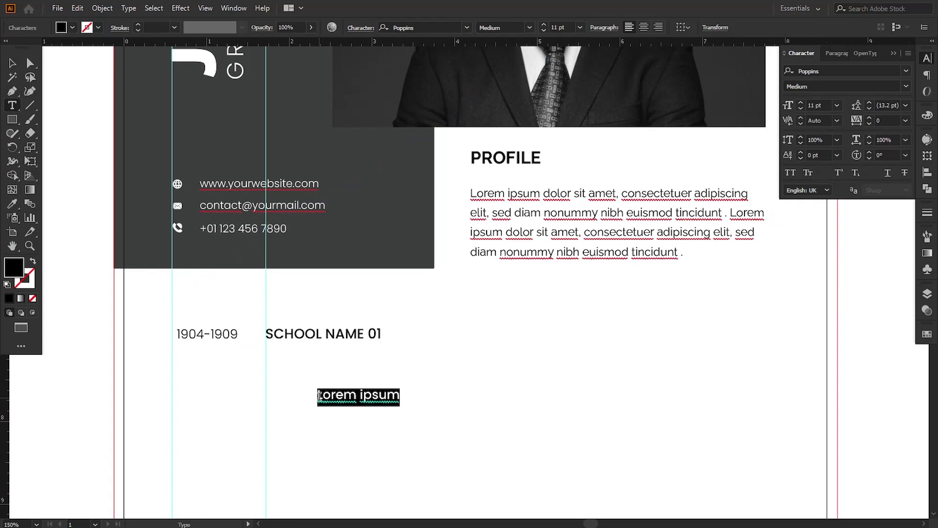
pyautogui.write('EDUCATION')
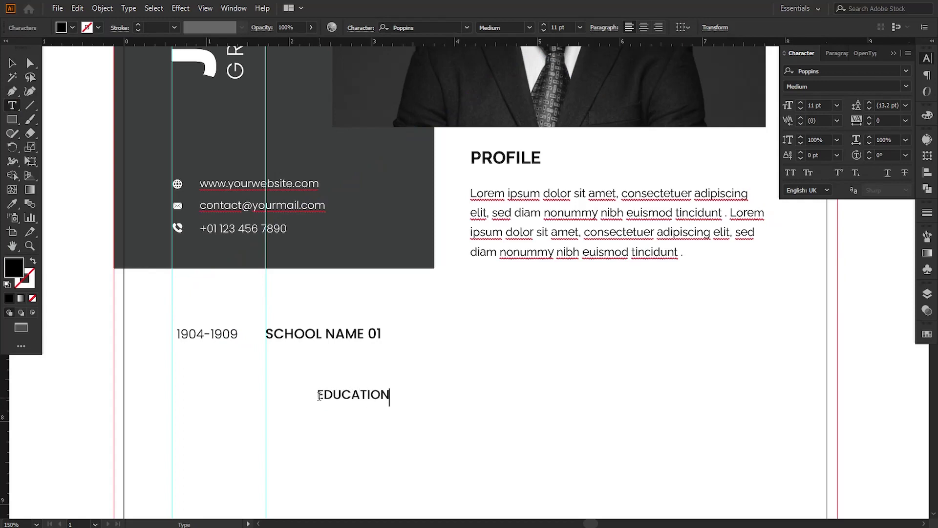
pyautogui.click(14, 65)
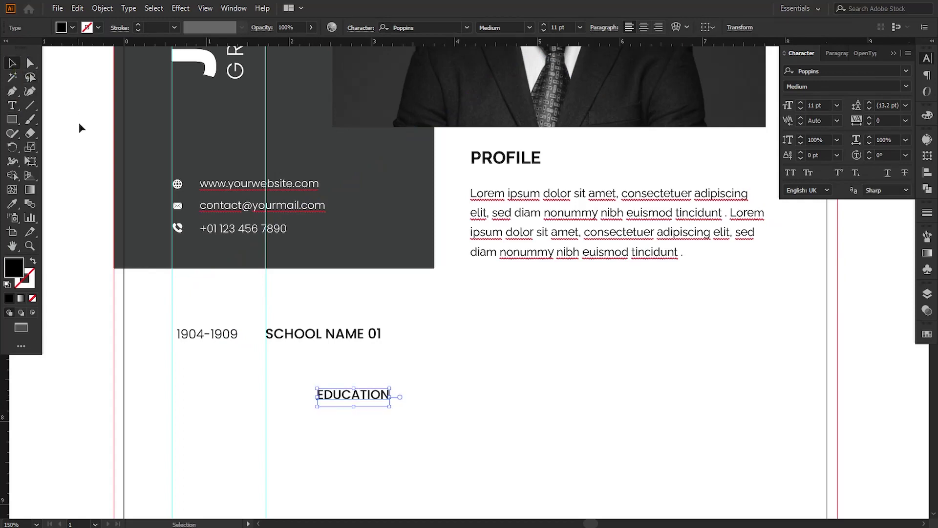
pyautogui.click(905, 122)
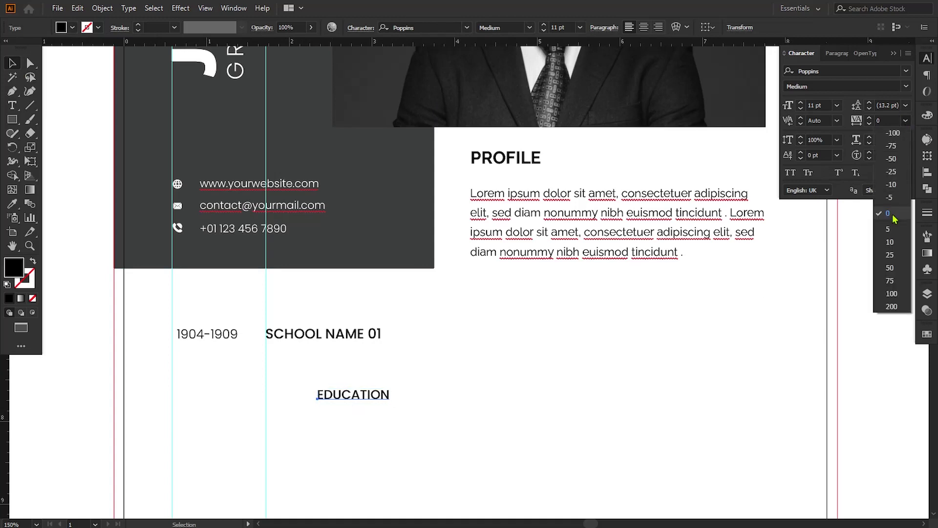
pyautogui.click(894, 295)
# Step: Move EDUCATION just above SCHOOL NAME 01 and increase its font size
pyautogui.click(369, 444)
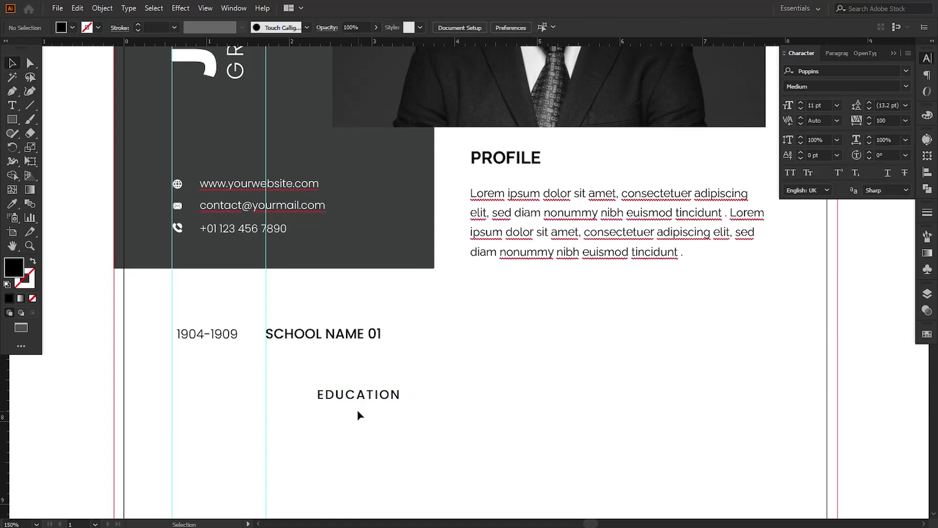
pyautogui.moveTo(352, 402); pyautogui.dragTo(300, 306)
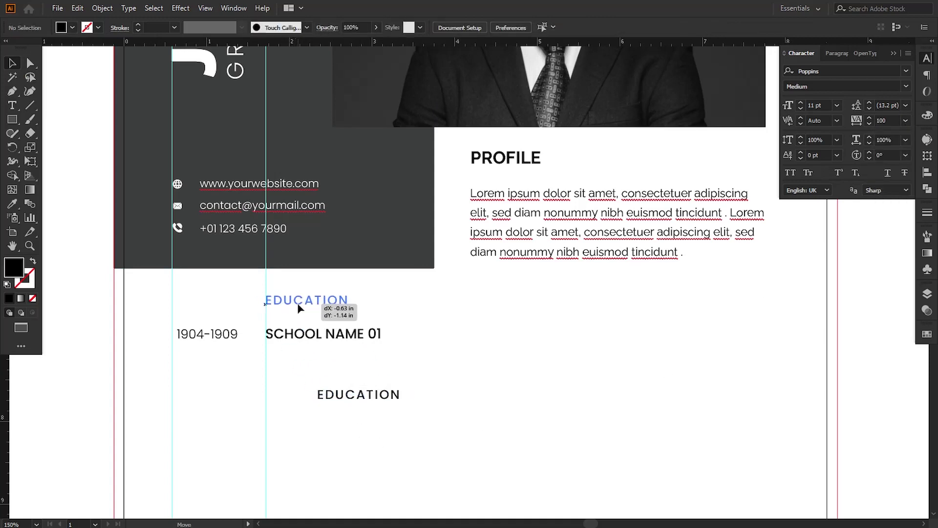
pyautogui.moveTo(397, 386); pyautogui.dragTo(436, 428)
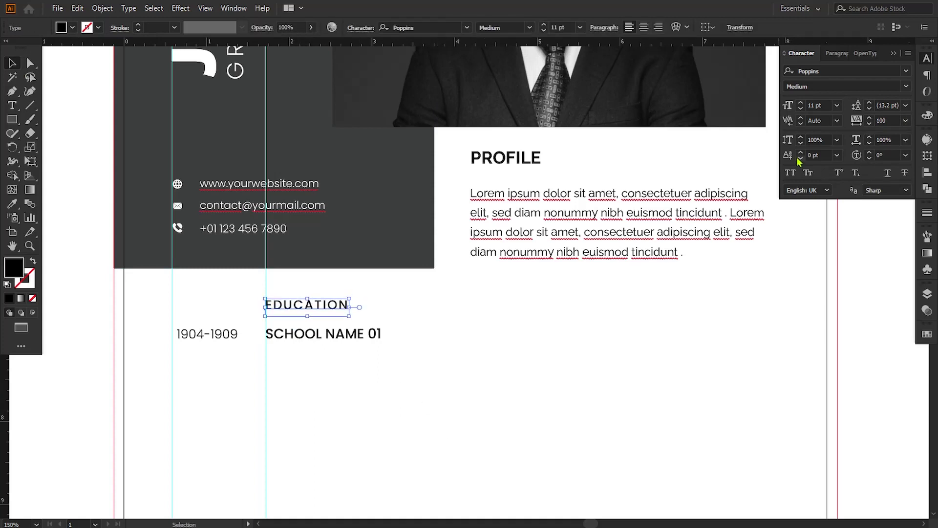
pyautogui.doubleClick(814, 104)
pyautogui.write('14')
pyautogui.press('Return')
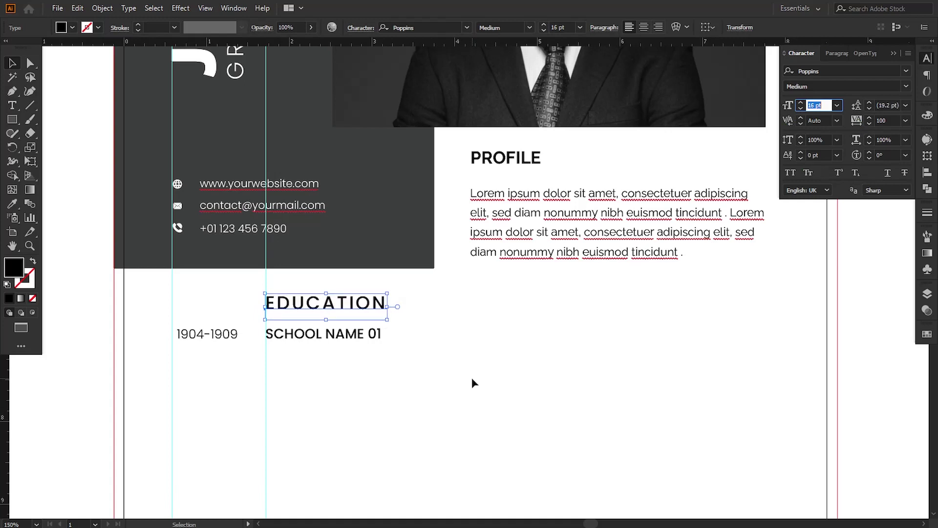
pyautogui.click(528, 299)
# Step: Copy the EDUCATION heading's style onto PROFILE with the Eyedropper
pyautogui.click(528, 158)
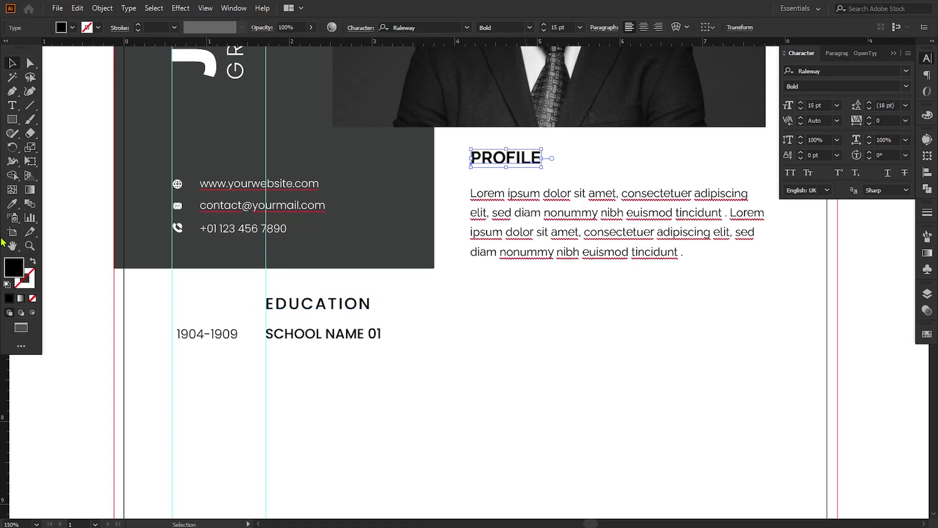
pyautogui.press('i')
pyautogui.click(322, 302)
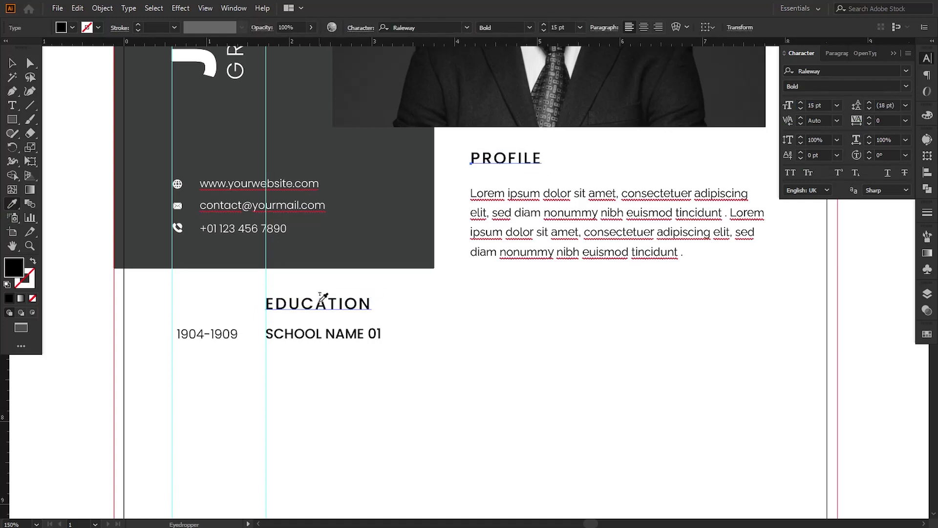
pyautogui.press('v')
pyautogui.click(363, 430)
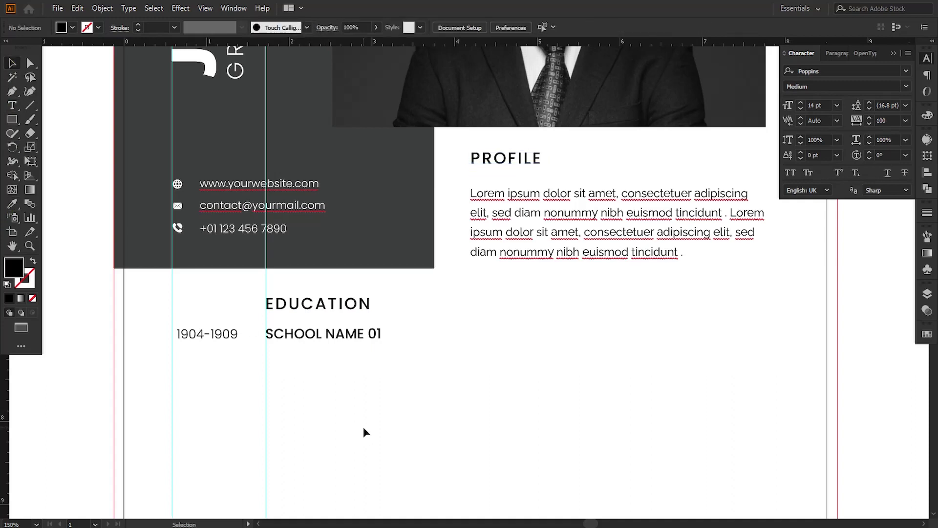
# Step: Reduce SCHOOL NAME 01 to 11 pt
pyautogui.click(323, 333)
pyautogui.doubleClick(556, 27)
pyautogui.write('11')
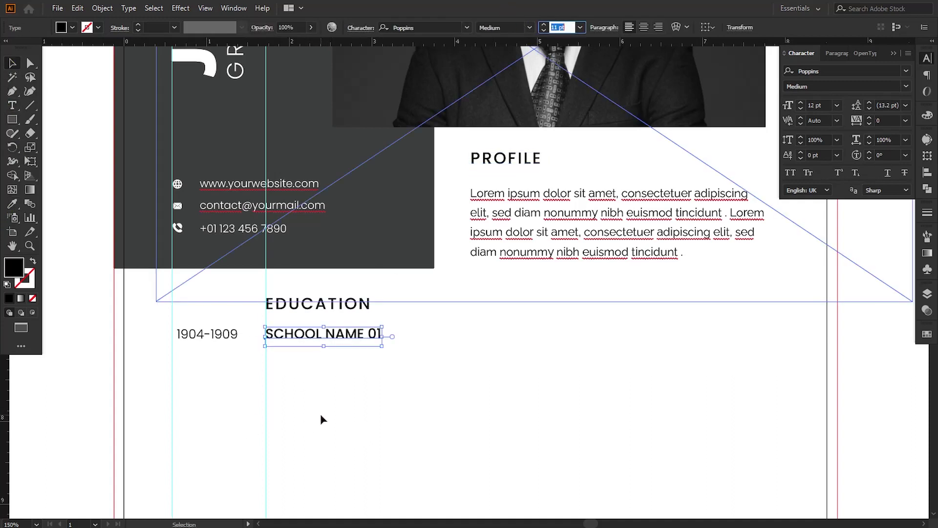
pyautogui.click(321, 414)
pyautogui.click(218, 335)
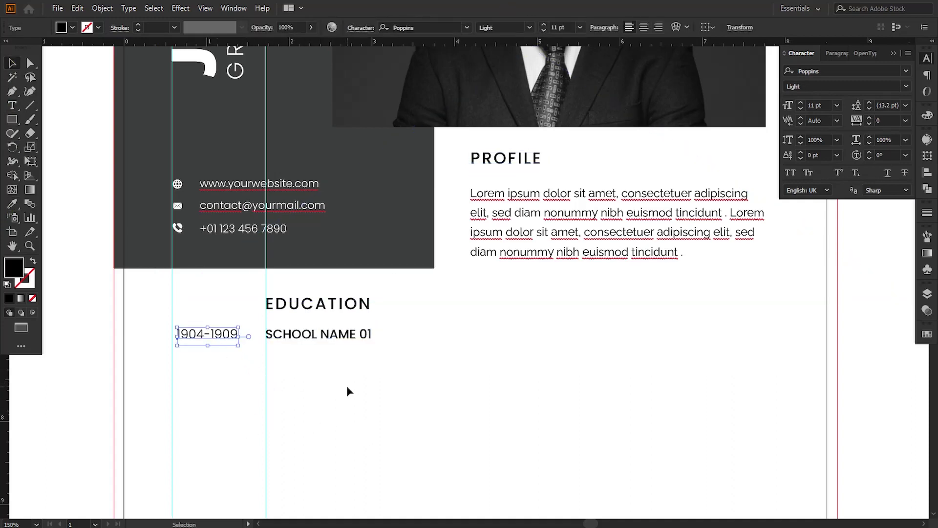
pyautogui.click(347, 389)
pyautogui.moveTo(340, 403); pyautogui.dragTo(334, 358)
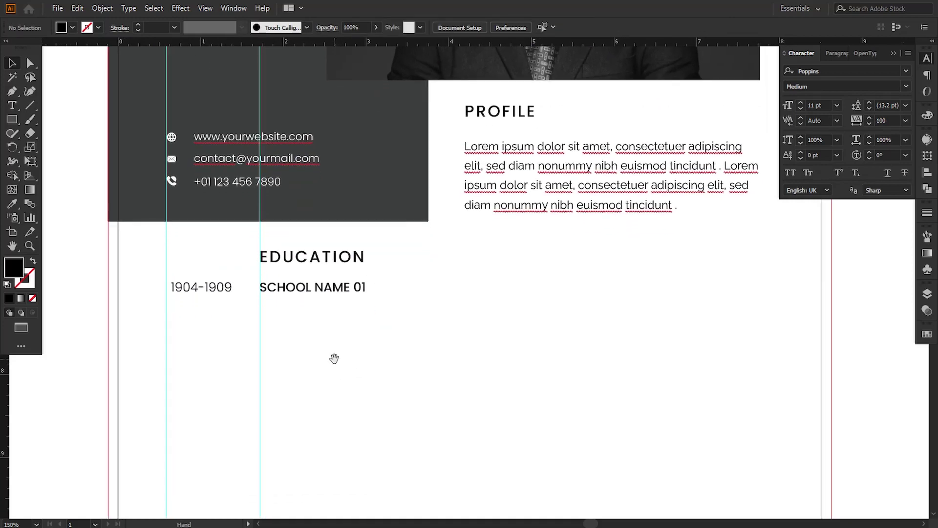
# Step: Draw an area text box below SCHOOL NAME 01 for the education description
pyautogui.click(12, 105)
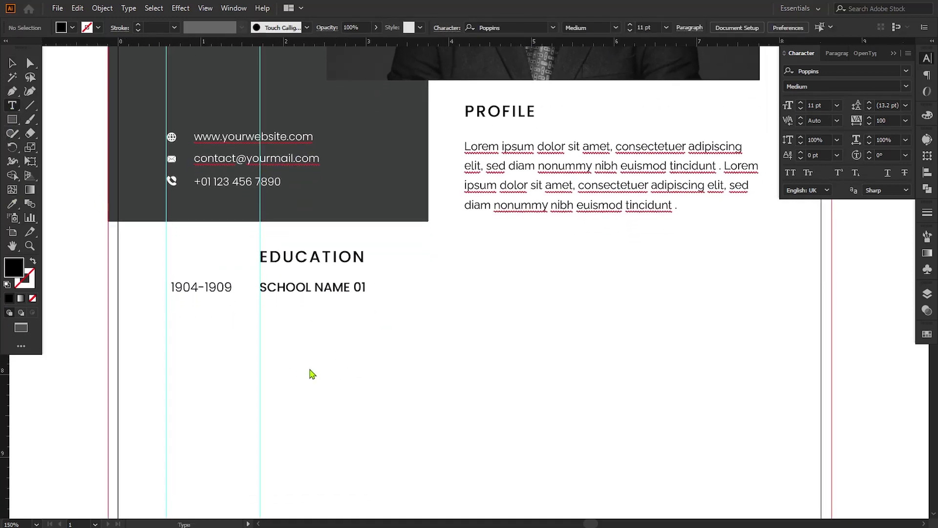
pyautogui.moveTo(260, 308)
pyautogui.mouseDown()
pyautogui.moveTo(376, 352)
pyautogui.moveTo(469, 353)
pyautogui.mouseUp()
pyautogui.click(558, 25)
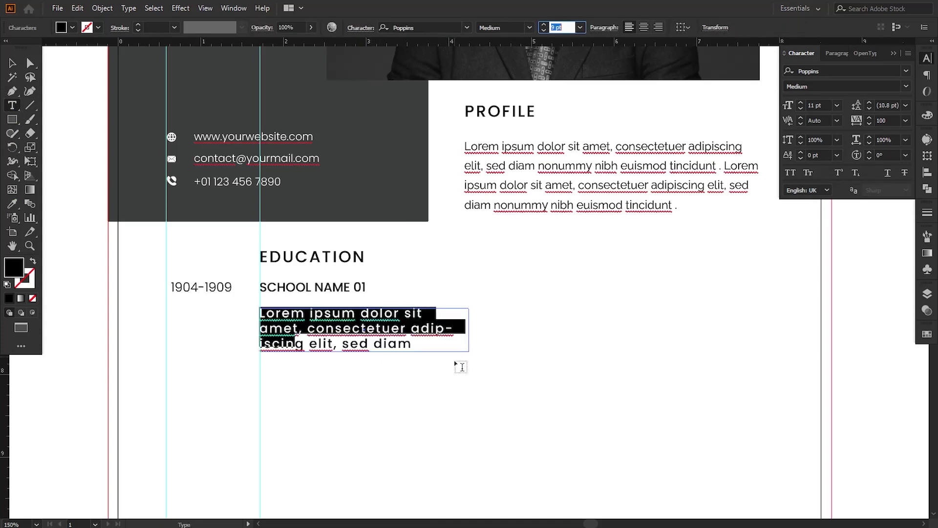
pyautogui.write('6')
pyautogui.press('Return')
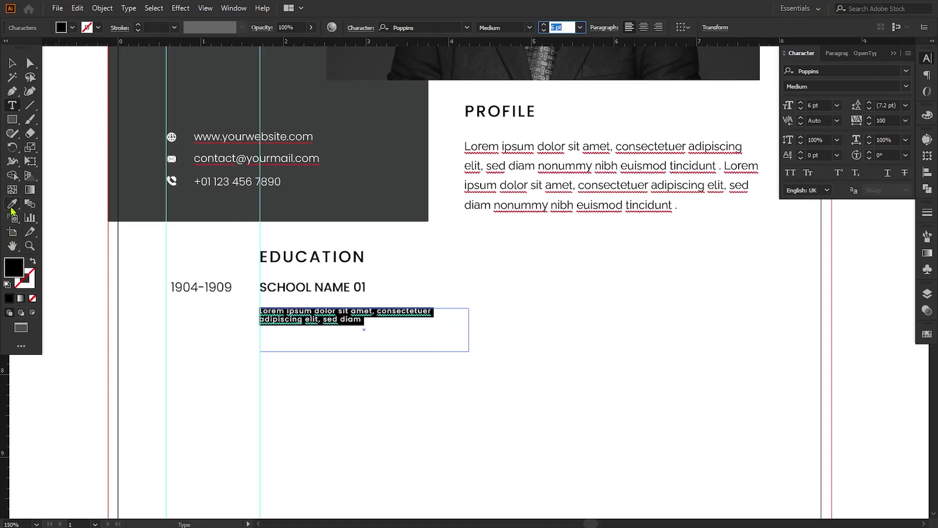
# Step: Eyedropper the PROFILE paragraph's style onto the description and set it to 9 pt
pyautogui.click(11, 205)
pyautogui.click(502, 200)
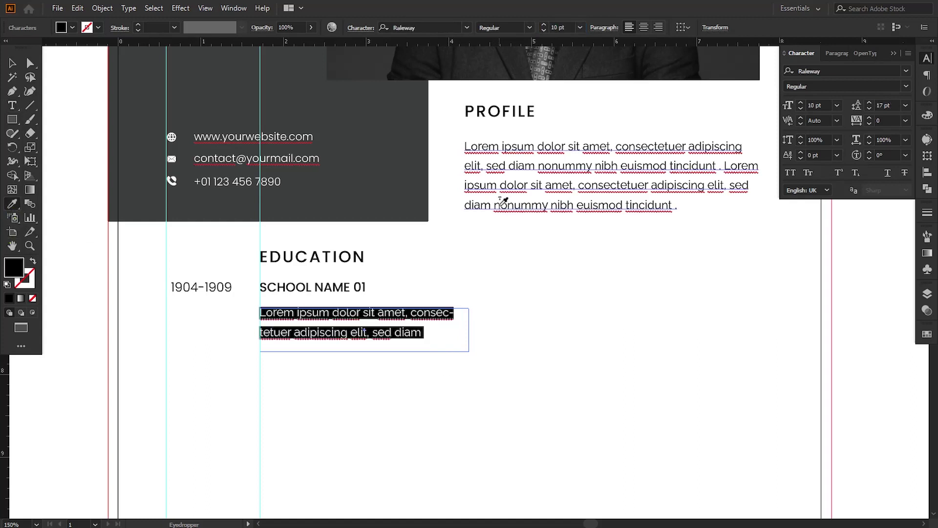
pyautogui.click(557, 27)
pyautogui.write('9')
pyautogui.press('Return')
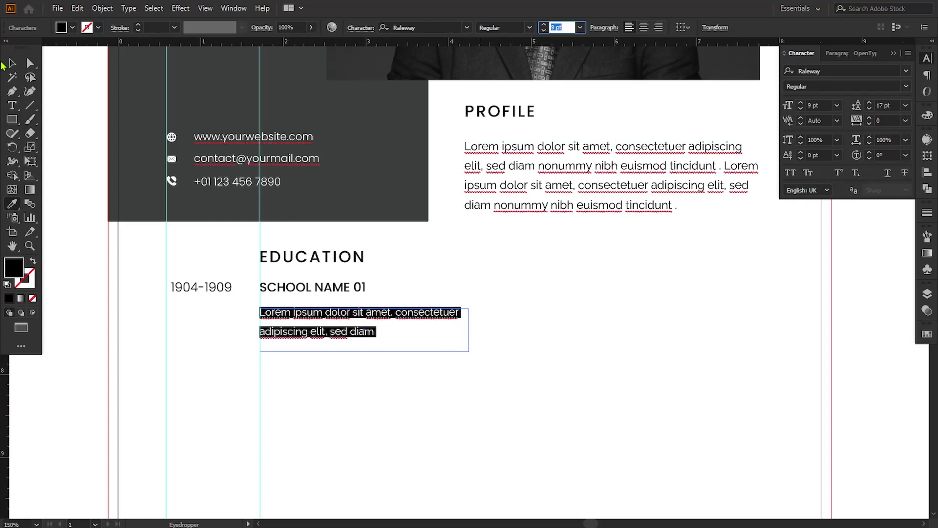
# Step: Paste the copied word 'consectetuer' after 'diam' in the description text
pyautogui.click(11, 63)
pyautogui.click(357, 416)
pyautogui.click(357, 331)
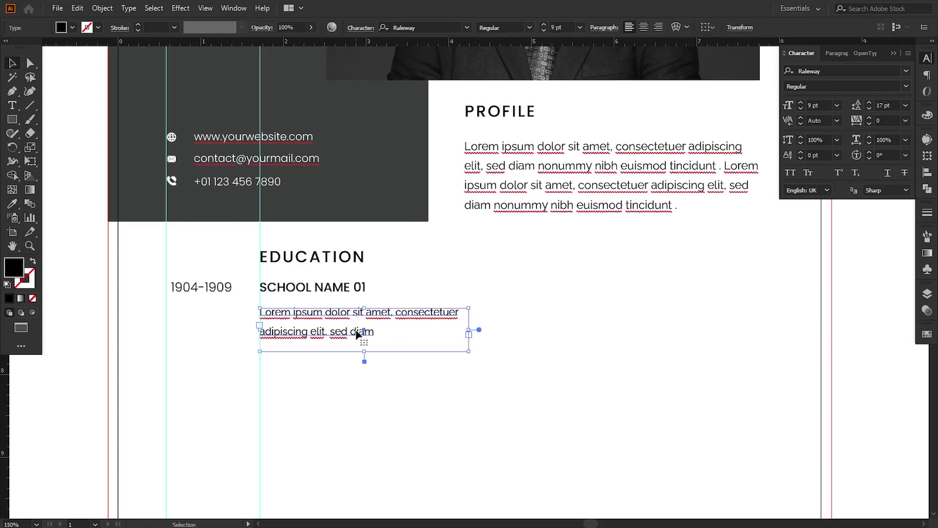
pyautogui.doubleClick(373, 332)
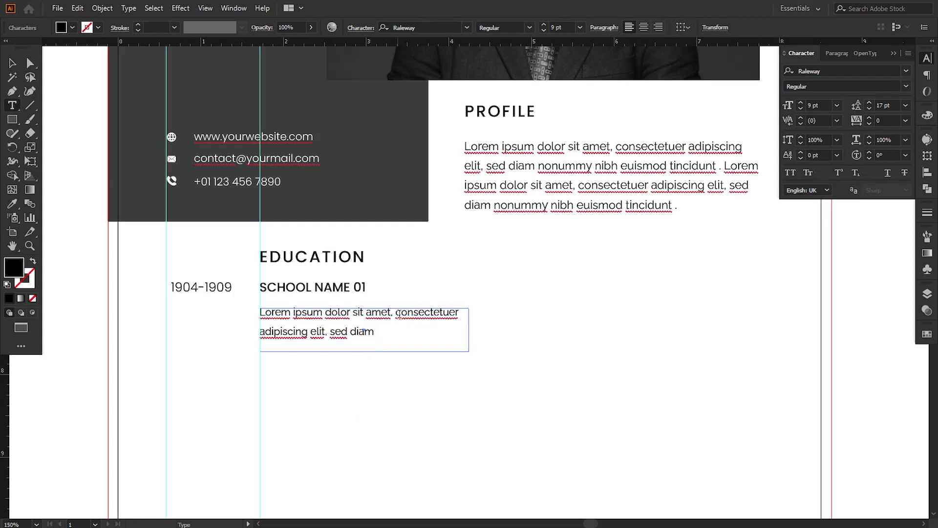
pyautogui.moveTo(397, 313); pyautogui.dragTo(411, 331)
pyautogui.click(381, 340)
pyautogui.hotkey('ctrl', 'v')
pyautogui.press('Escape')
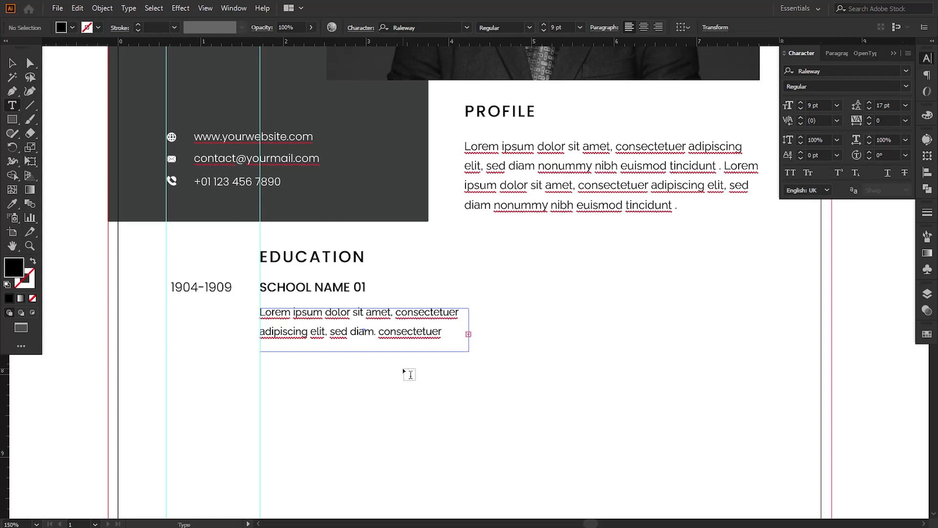
# Step: Set 12 pt leading and trim the description to two lines ending with a period
pyautogui.click(12, 63)
pyautogui.click(870, 108)
pyautogui.click(870, 109)
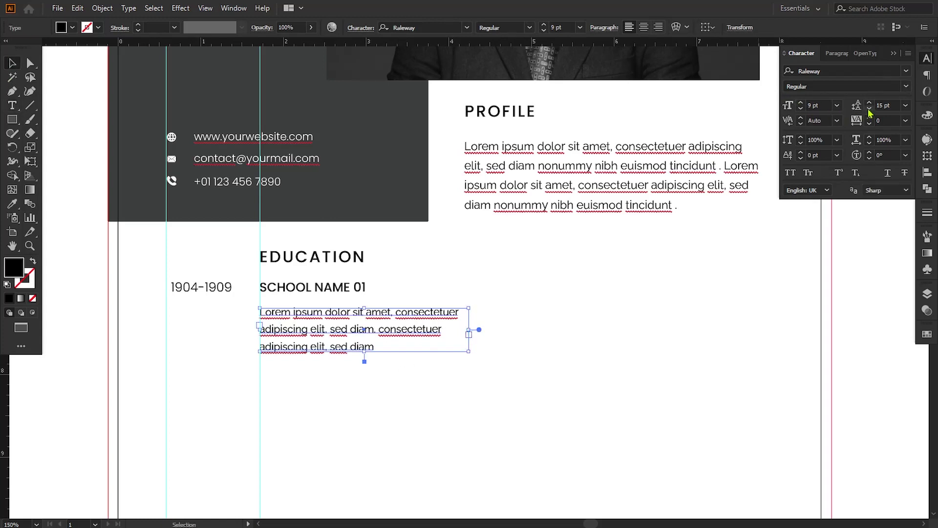
pyautogui.click(869, 112)
pyautogui.click(869, 111)
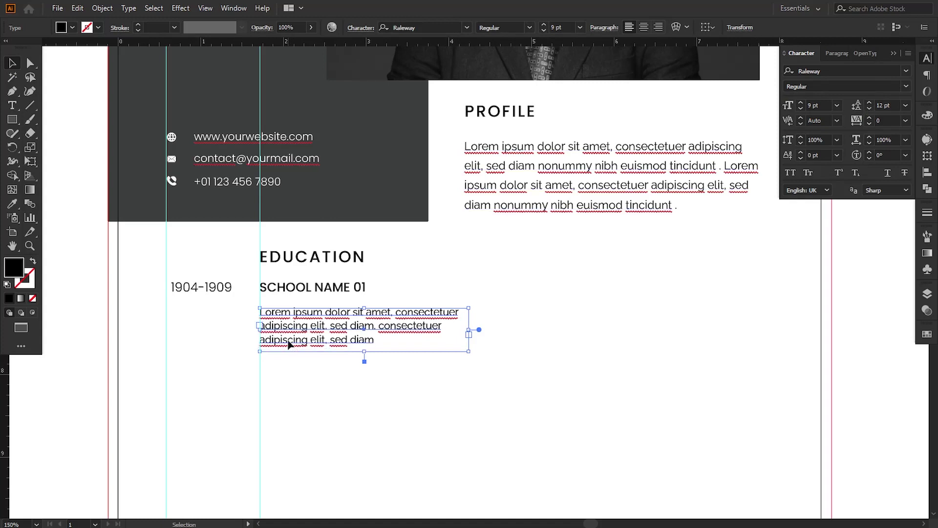
pyautogui.doubleClick(263, 339)
pyautogui.moveTo(263, 339); pyautogui.dragTo(406, 340)
pyautogui.press('BackSpace')
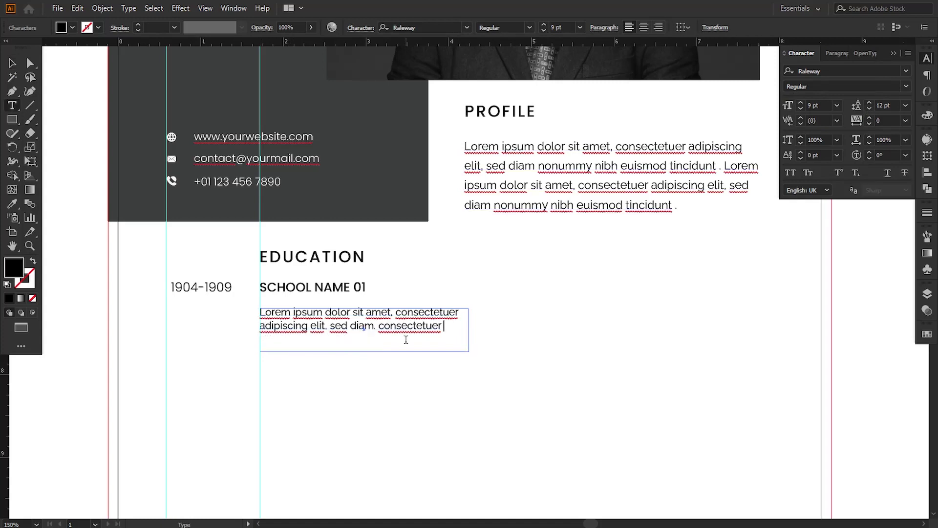
pyautogui.write('.')
pyautogui.click(12, 63)
pyautogui.moveTo(365, 351); pyautogui.dragTo(365, 332)
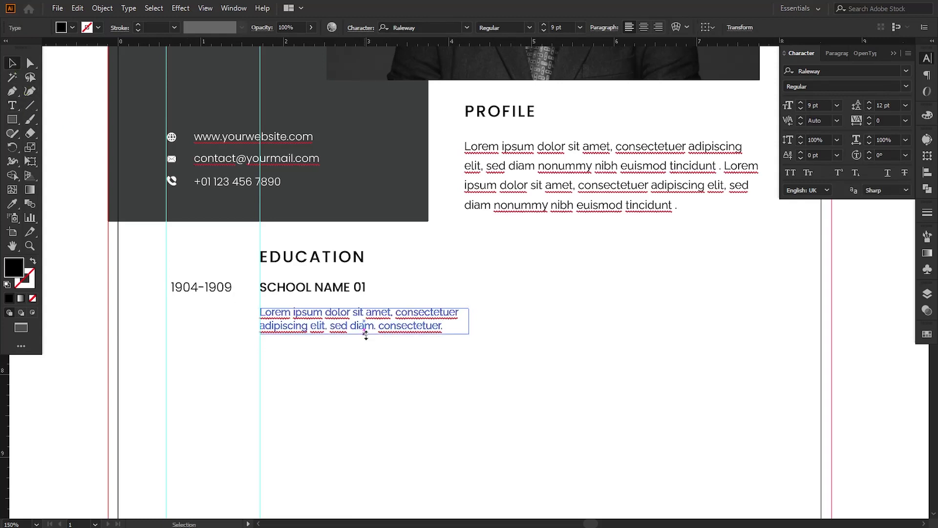
pyautogui.click(347, 382)
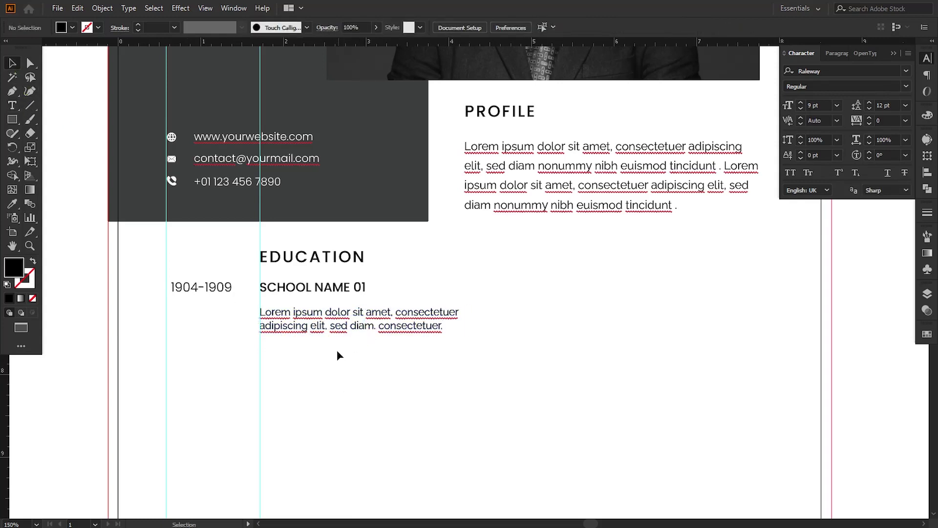
pyautogui.click(377, 318)
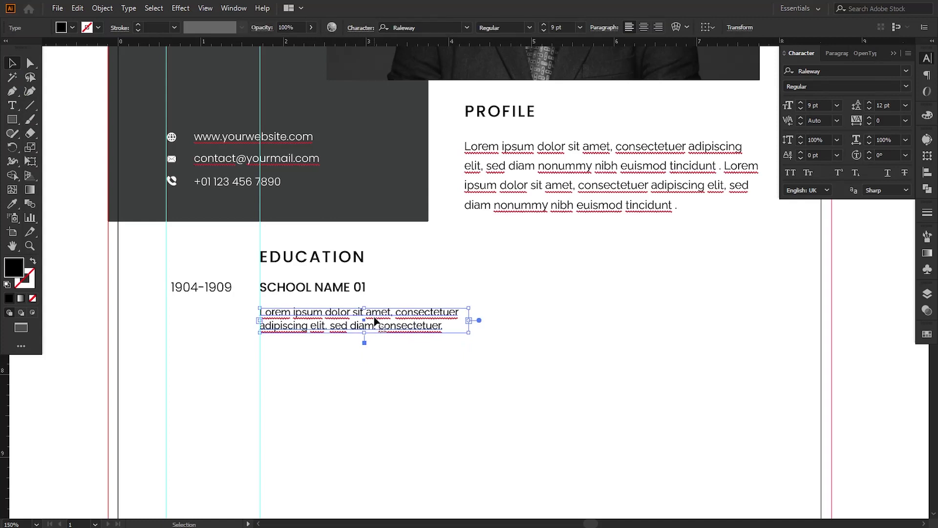
# Step: Set the PROFILE paragraph to 9 pt and widen its text frame
pyautogui.click(528, 208)
pyautogui.click(557, 27)
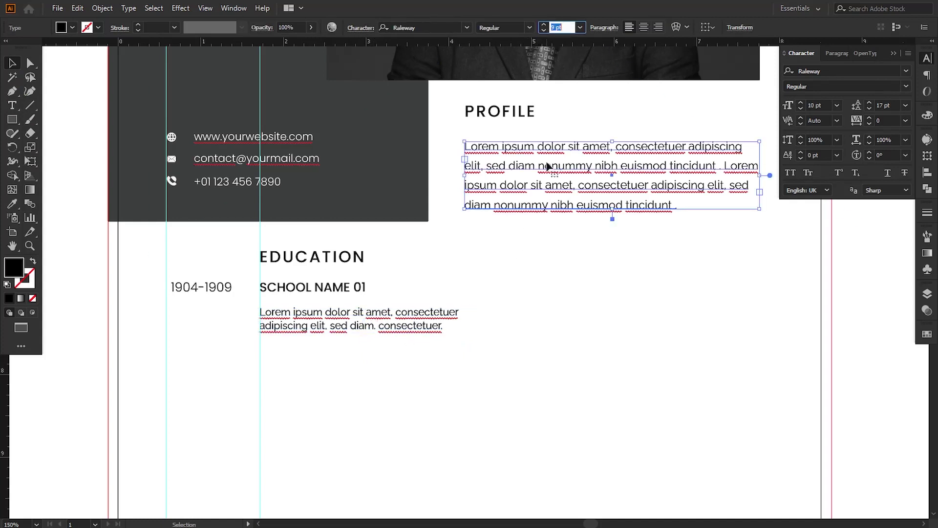
pyautogui.press('Return')
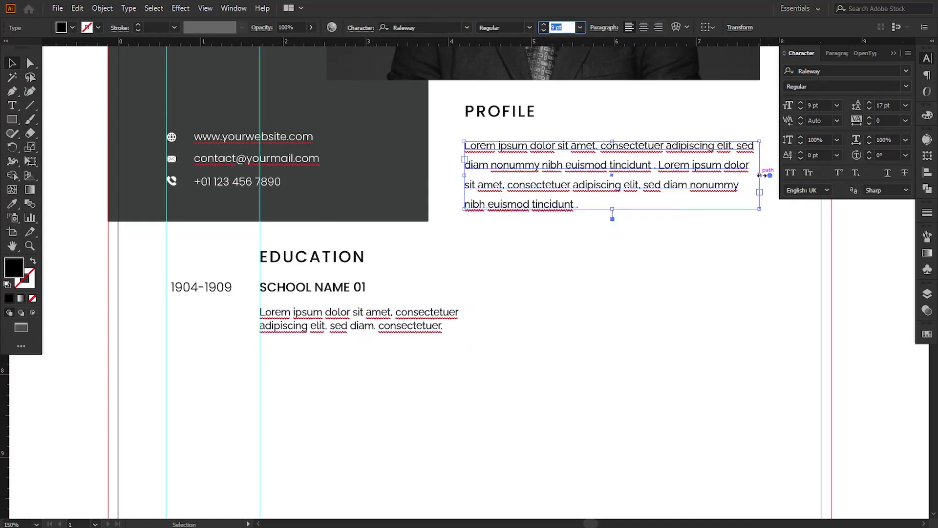
pyautogui.moveTo(762, 175); pyautogui.dragTo(759, 177)
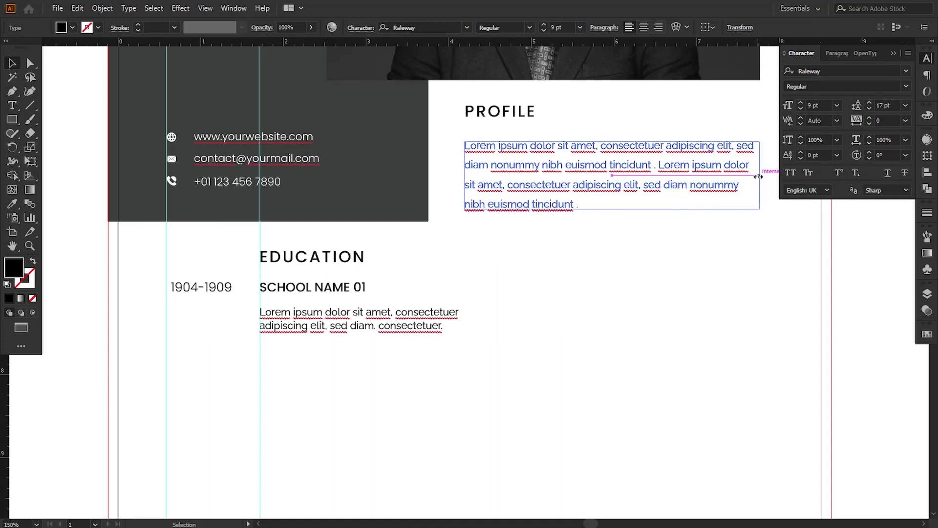
pyautogui.click(590, 301)
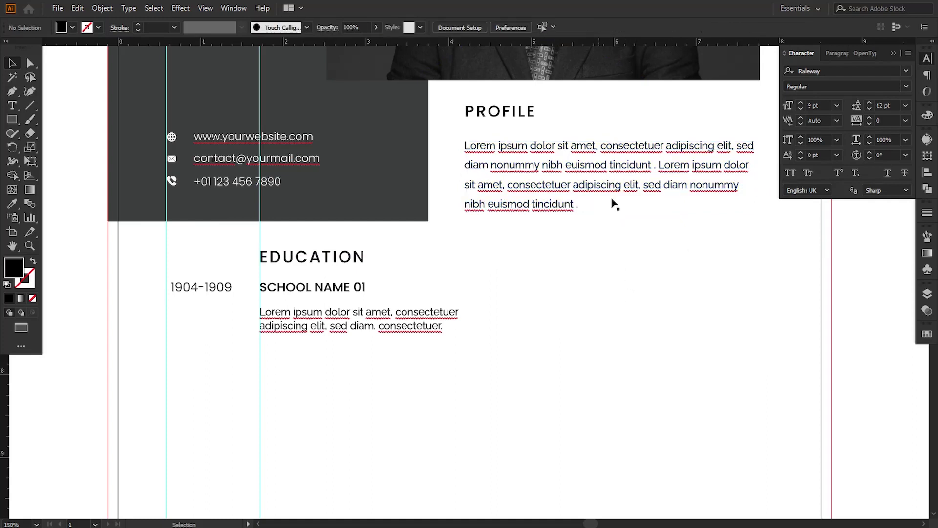
pyautogui.click(635, 191)
# Step: Trim the PROFILE paragraph to three lines ending with 'nonummy.' and fit its frame
pyautogui.press('t')
pyautogui.moveTo(467, 206); pyautogui.dragTo(602, 209)
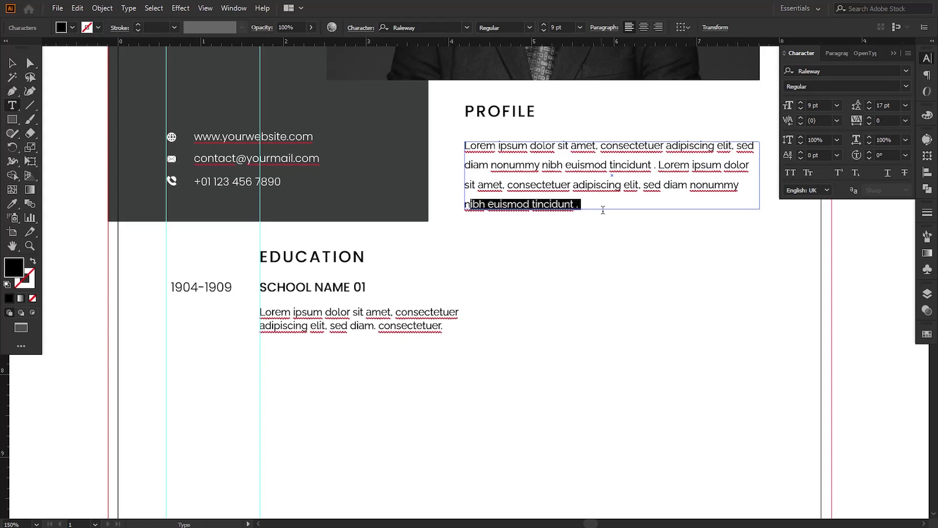
pyautogui.press('BackSpace')
pyautogui.write('.')
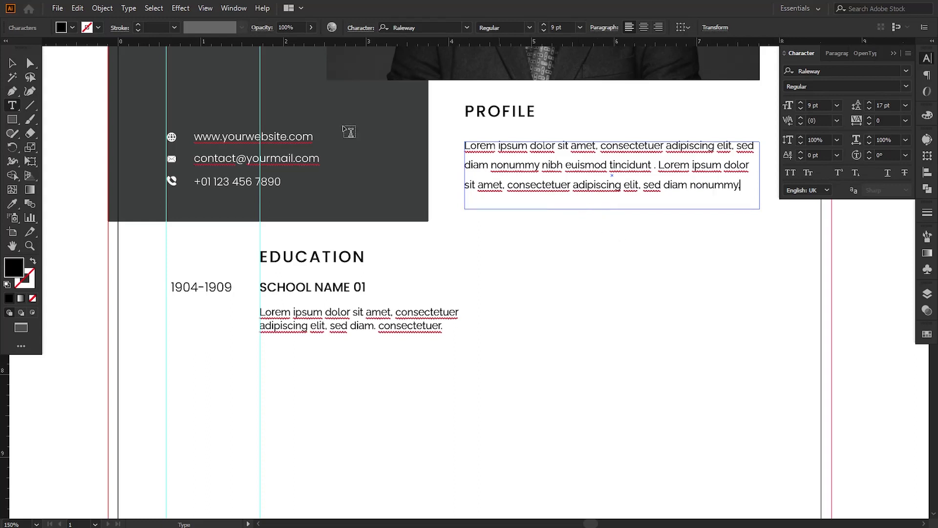
pyautogui.click(13, 63)
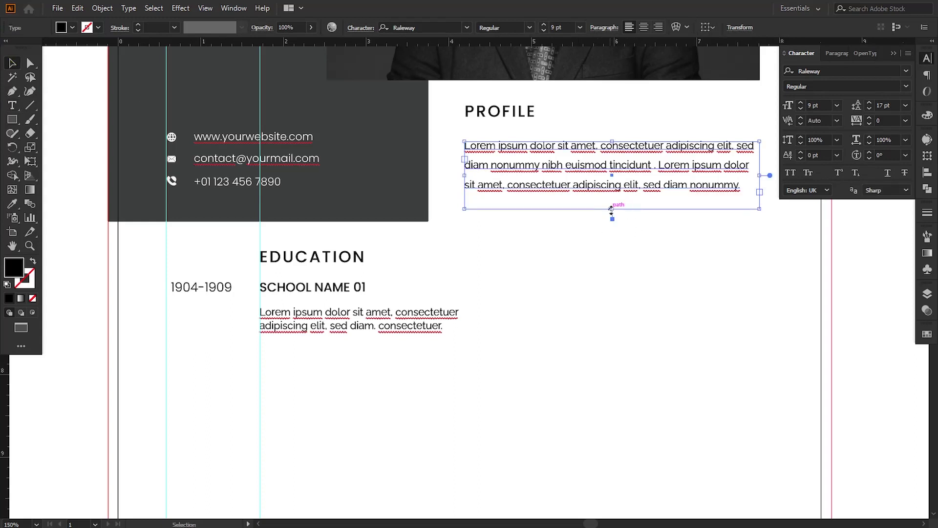
pyautogui.moveTo(612, 218); pyautogui.dragTo(614, 194)
pyautogui.click(577, 294)
pyautogui.click(895, 53)
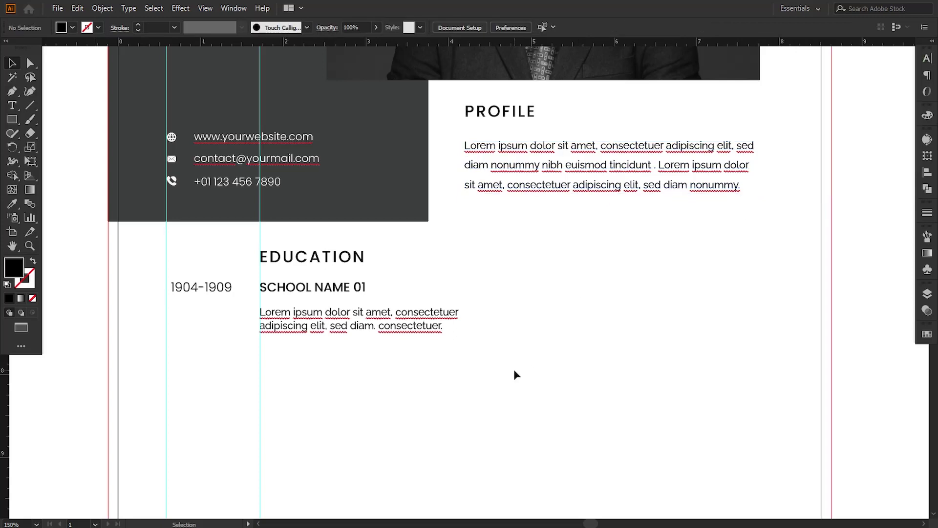
pyautogui.moveTo(515, 375); pyautogui.dragTo(509, 308)
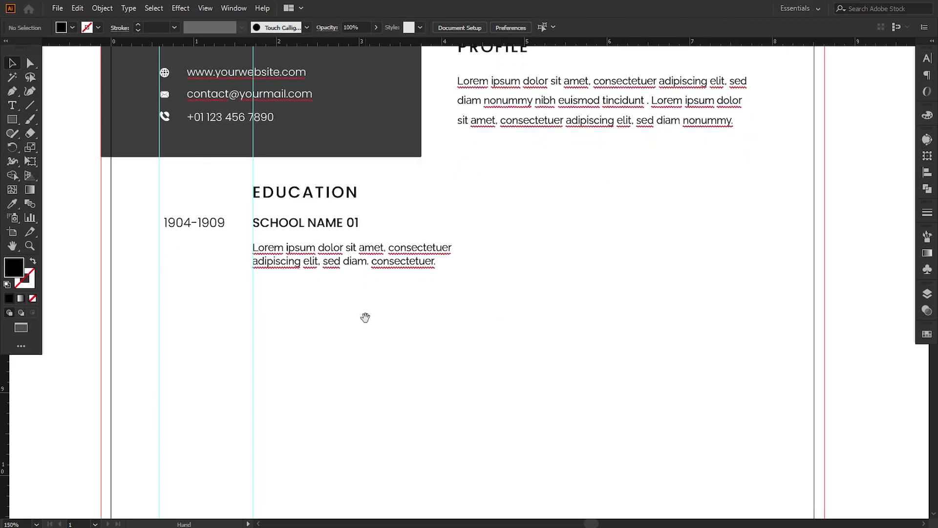
# Step: Nudge the education description into place under SCHOOL NAME 01
pyautogui.moveTo(365, 319); pyautogui.dragTo(366, 312)
pyautogui.click(371, 254)
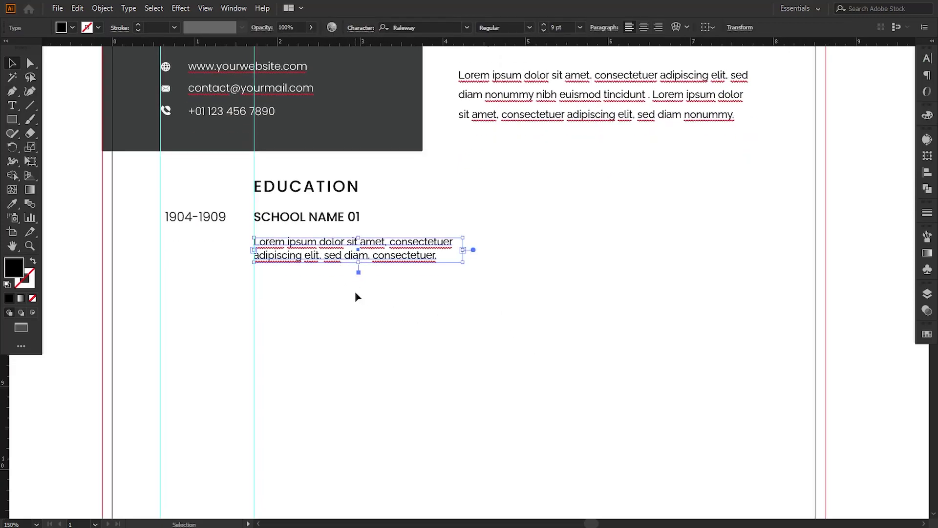
pyautogui.press('Up')
pyautogui.press('Up')
pyautogui.press('Up')
pyautogui.press('Up')
pyautogui.press('Up')
pyautogui.press('Up')
pyautogui.press('Down')
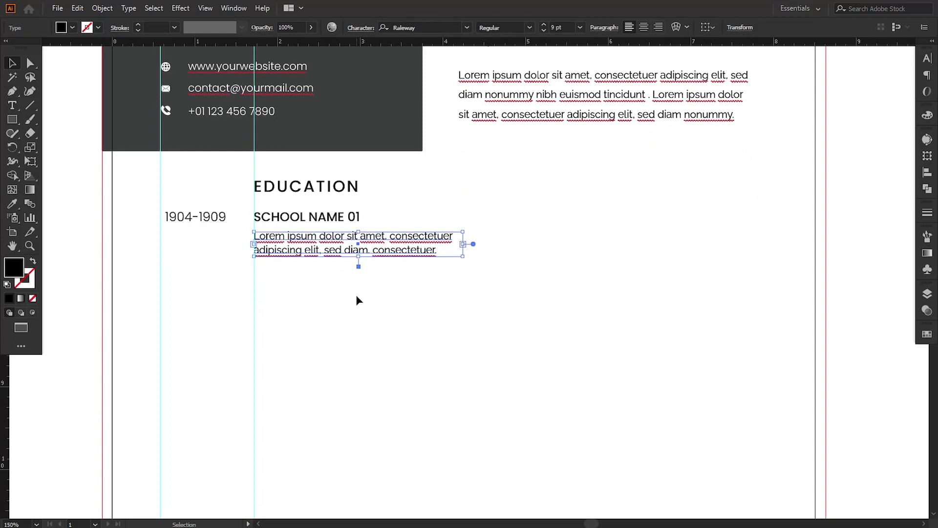
pyautogui.click(358, 301)
# Step: Duplicate the first education entry (date, name, description) directly below it
pyautogui.click(196, 224)
pyautogui.keyDown('shift'); pyautogui.click(290, 220); pyautogui.keyUp('shift')
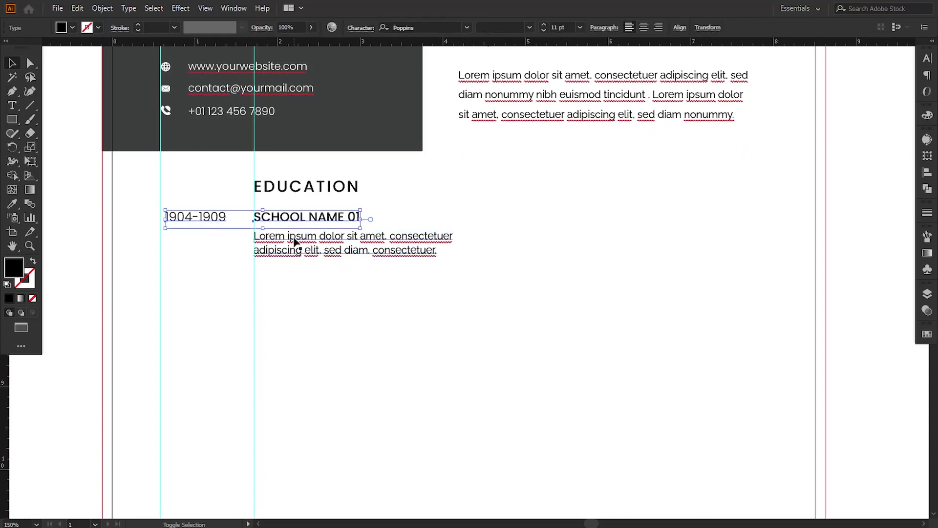
pyautogui.keyDown('shift'); pyautogui.click(294, 245); pyautogui.keyUp('shift')
pyautogui.press('Down')
pyautogui.press('Down')
pyautogui.press('Down')
pyautogui.press('Down')
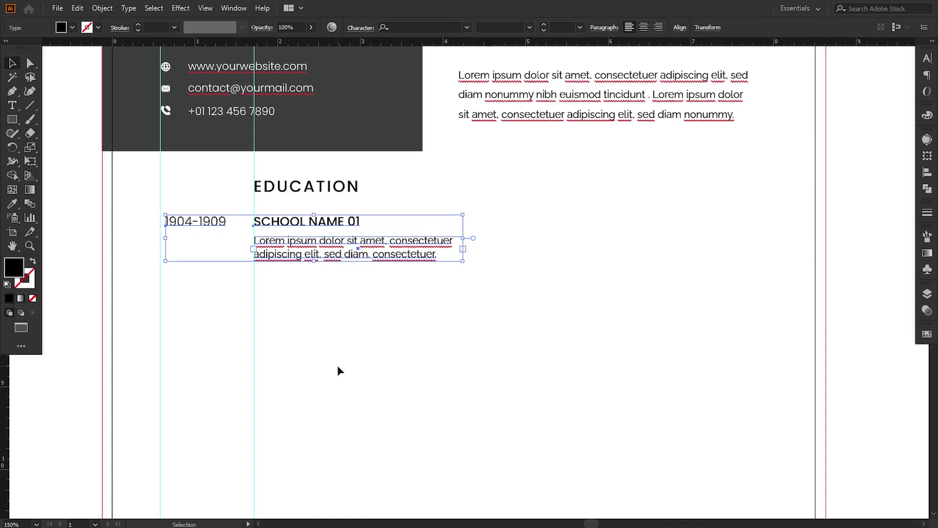
pyautogui.moveTo(313, 226); pyautogui.dragTo(313, 300)
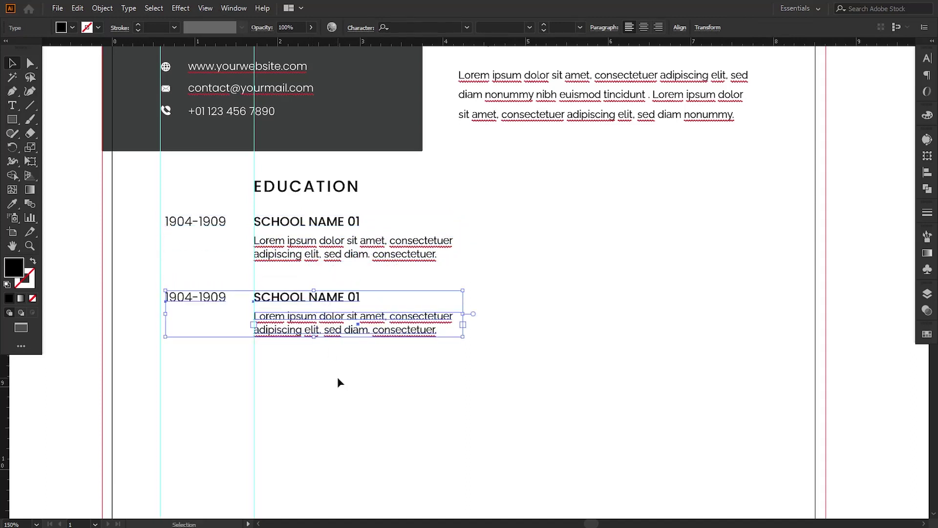
pyautogui.press('Up')
pyautogui.press('Up')
pyautogui.press('Up')
pyautogui.click(339, 383)
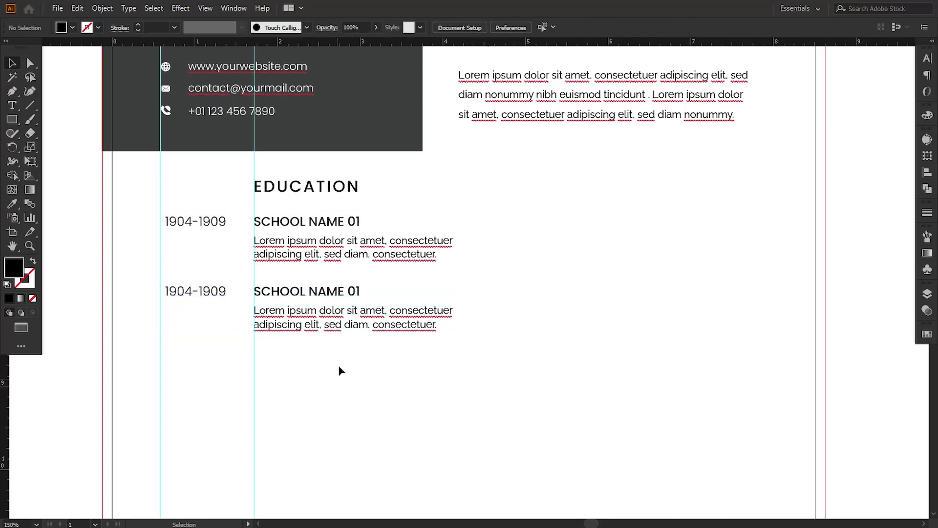
# Step: Rename the copy to SCHOOL NAME 02 with the date 1909-2004
pyautogui.doubleClick(351, 291)
pyautogui.doubleClick(351, 291)
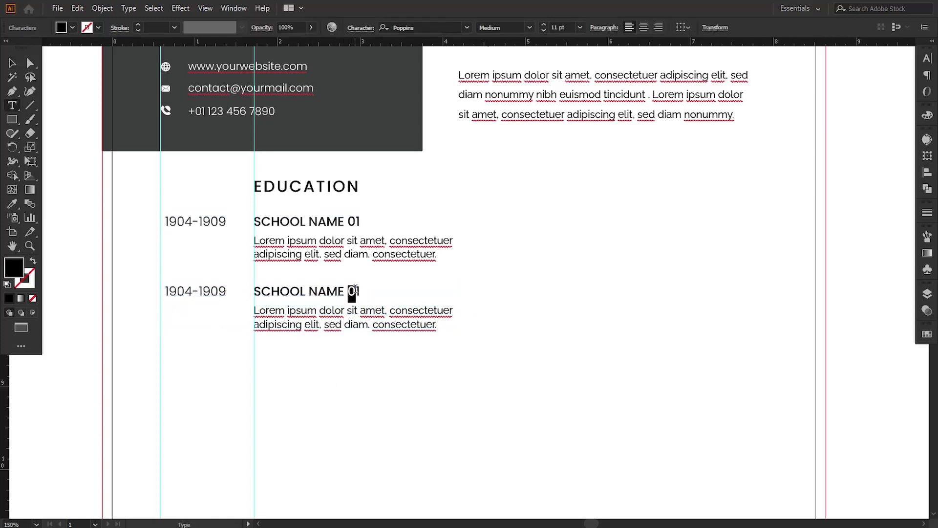
pyautogui.write('02')
pyautogui.moveTo(187, 290); pyautogui.dragTo(228, 292)
pyautogui.write('9-2004')
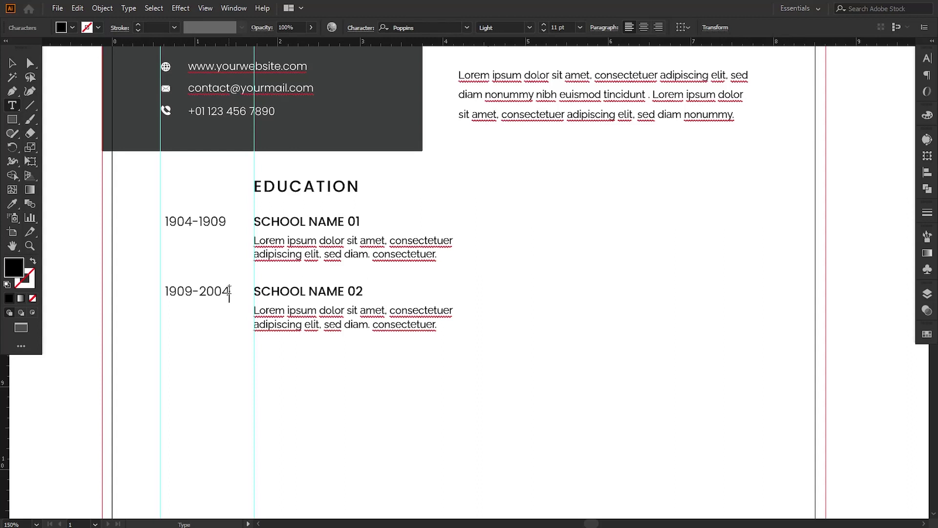
pyautogui.click(12, 62)
pyautogui.click(385, 437)
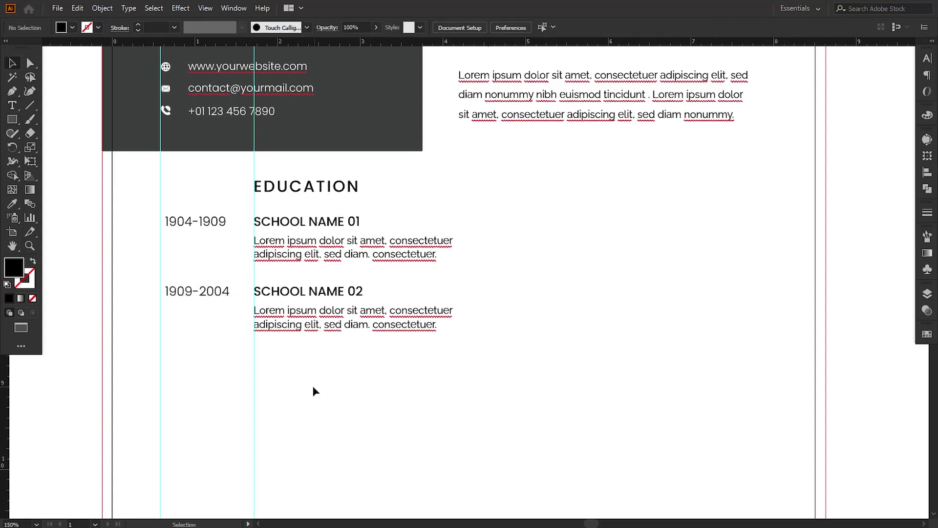
pyautogui.moveTo(314, 391); pyautogui.dragTo(312, 359)
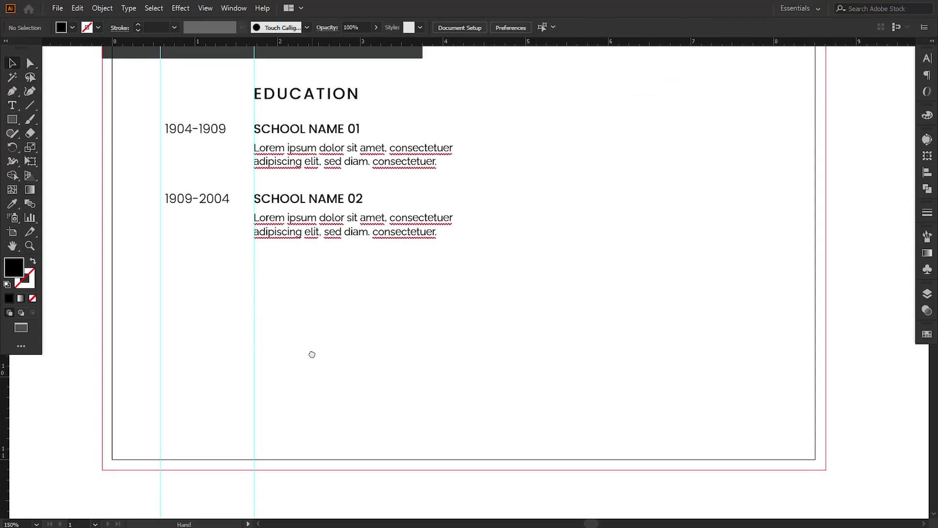
# Step: Copy the whole EDUCATION block, dates included, straight below it
pyautogui.moveTo(326, 293); pyautogui.dragTo(278, 92)
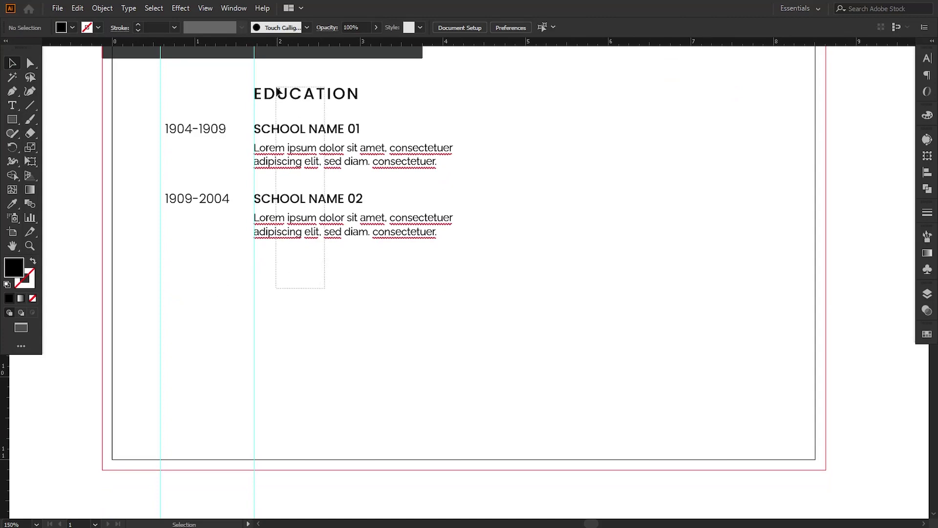
pyautogui.keyDown('shift'); pyautogui.click(224, 132); pyautogui.keyUp('shift')
pyautogui.keyDown('shift'); pyautogui.click(205, 202); pyautogui.keyUp('shift')
pyautogui.moveTo(281, 201); pyautogui.dragTo(278, 399)
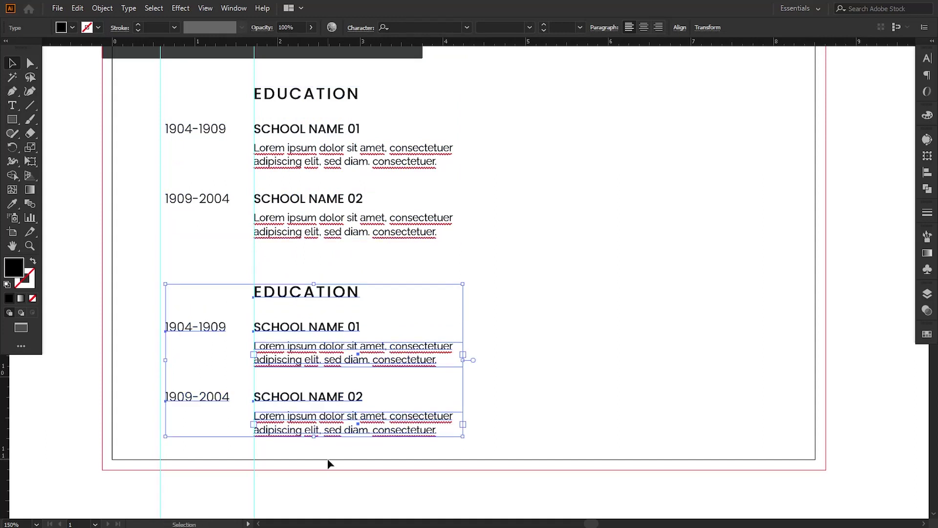
pyautogui.click(90, 372)
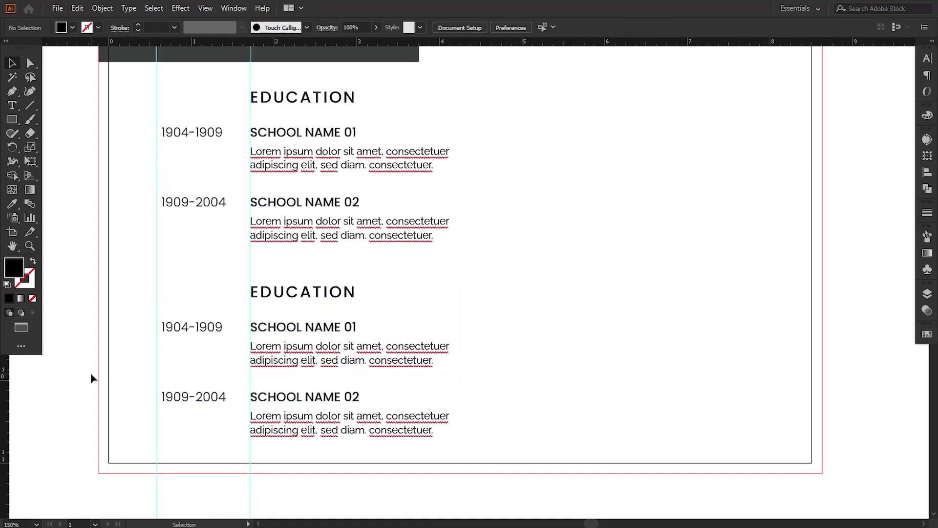
# Step: Change the copied dates to 2004-2008 and 2008-2012
pyautogui.doubleClick(181, 328)
pyautogui.moveTo(162, 327); pyautogui.dragTo(247, 328)
pyautogui.write('2004-')
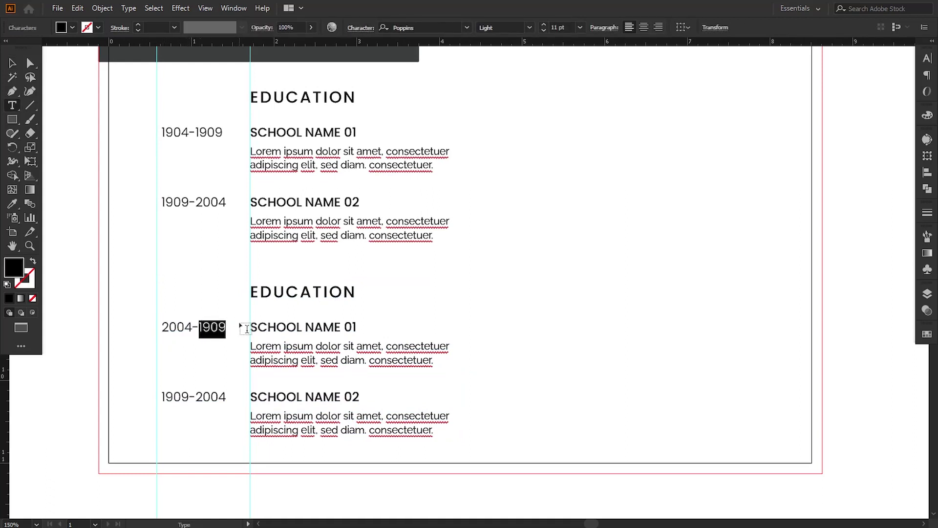
pyautogui.write('200')
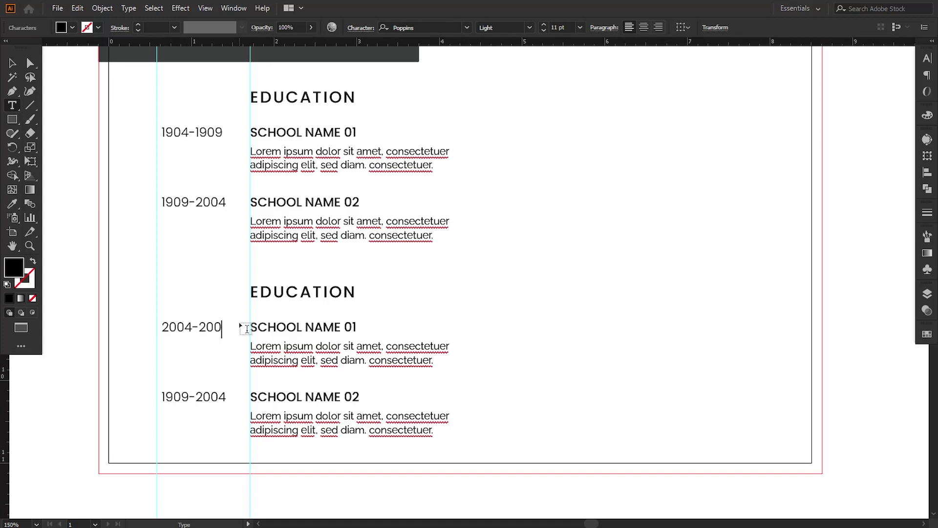
pyautogui.write('8')
pyautogui.moveTo(163, 395); pyautogui.dragTo(252, 397)
pyautogui.write('20')
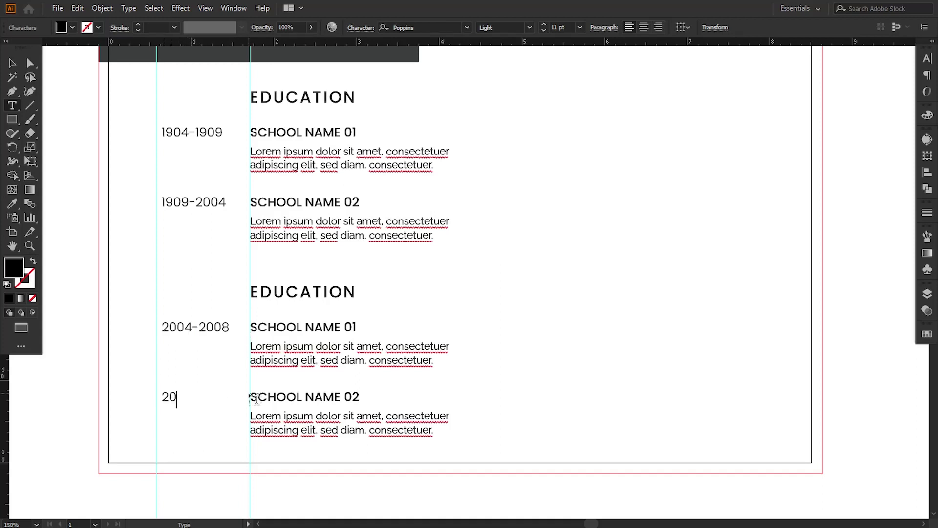
pyautogui.write('08-2')
pyautogui.write('0')
pyautogui.write('12')
# Step: Retitle the copy EXPERIENCE with entries WORK NAME 01 and WORK NAME 02
pyautogui.moveTo(251, 292); pyautogui.dragTo(397, 298)
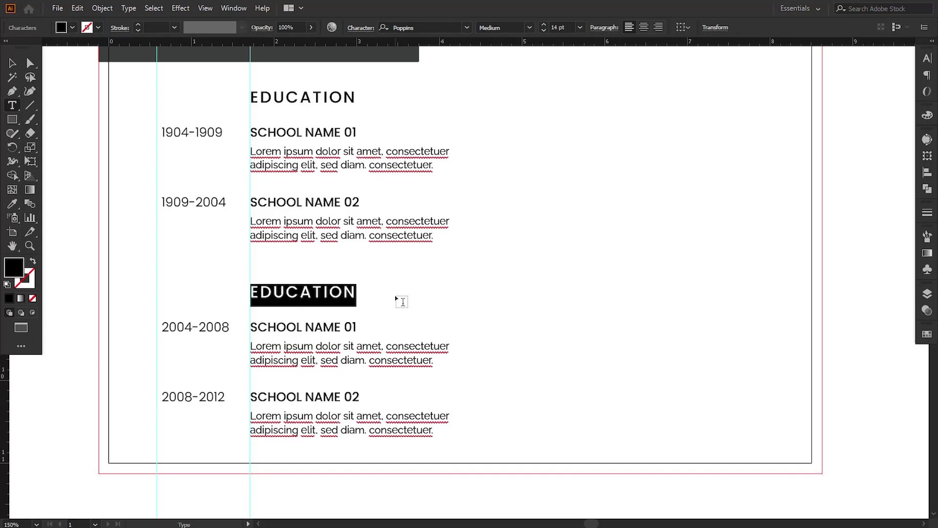
pyautogui.write('EXP')
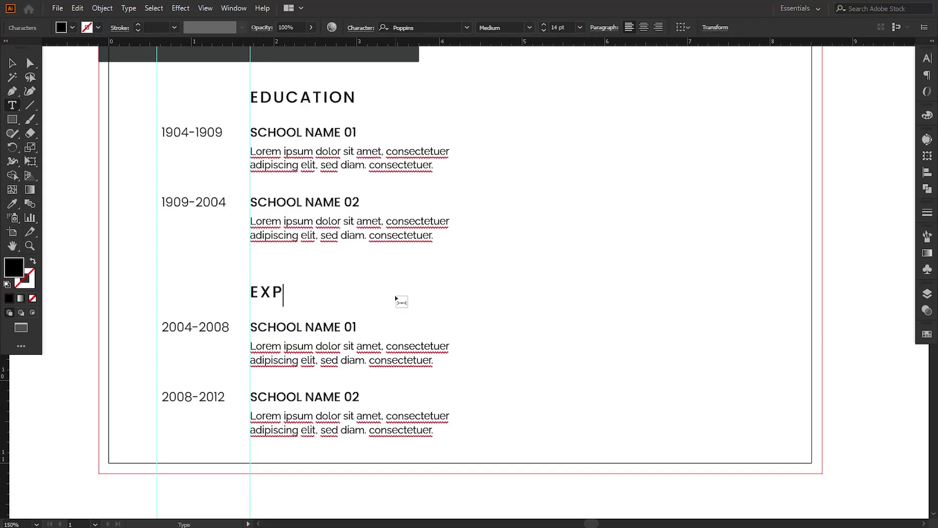
pyautogui.write('ERI')
pyautogui.write('EN')
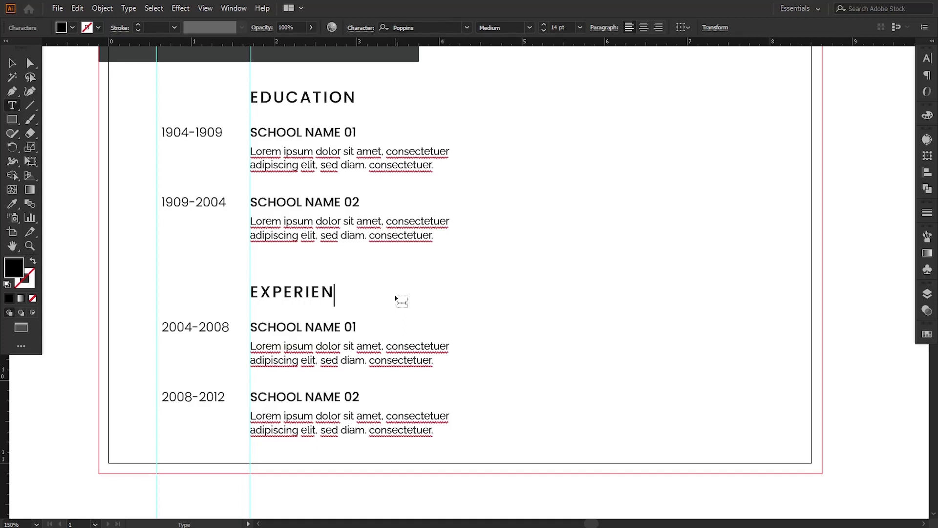
pyautogui.write('CE')
pyautogui.moveTo(253, 329)
pyautogui.mouseDown()
pyautogui.moveTo(335, 324)
pyautogui.moveTo(304, 323)
pyautogui.mouseUp()
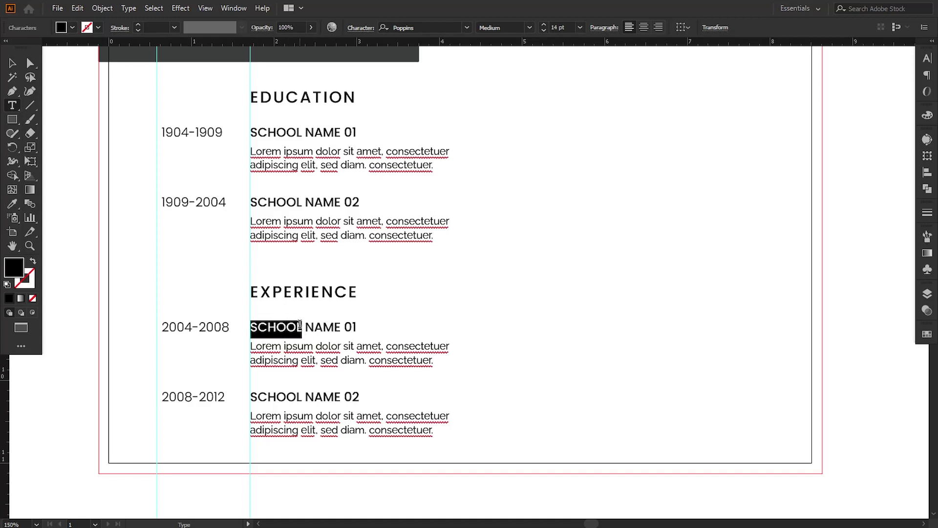
pyautogui.write('Wor')
pyautogui.press('BackSpace')
pyautogui.press('BackSpace')
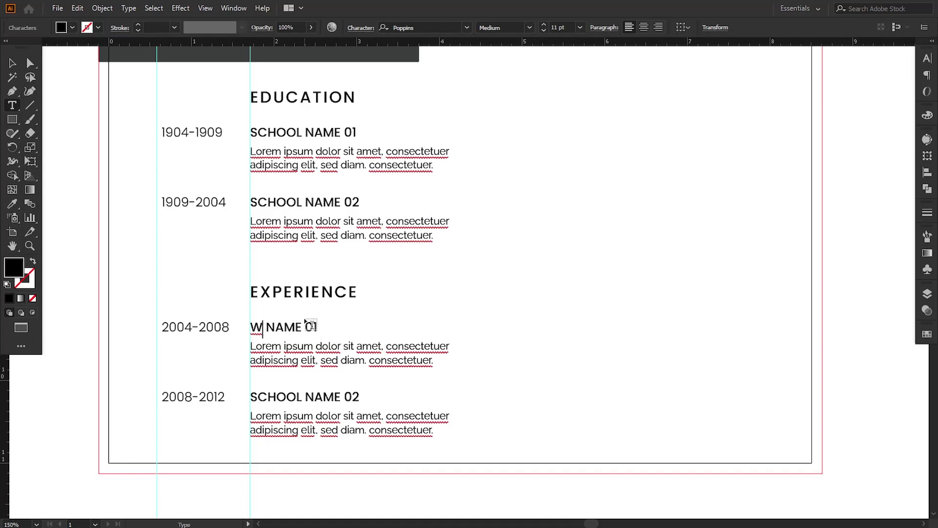
pyautogui.write('ORK')
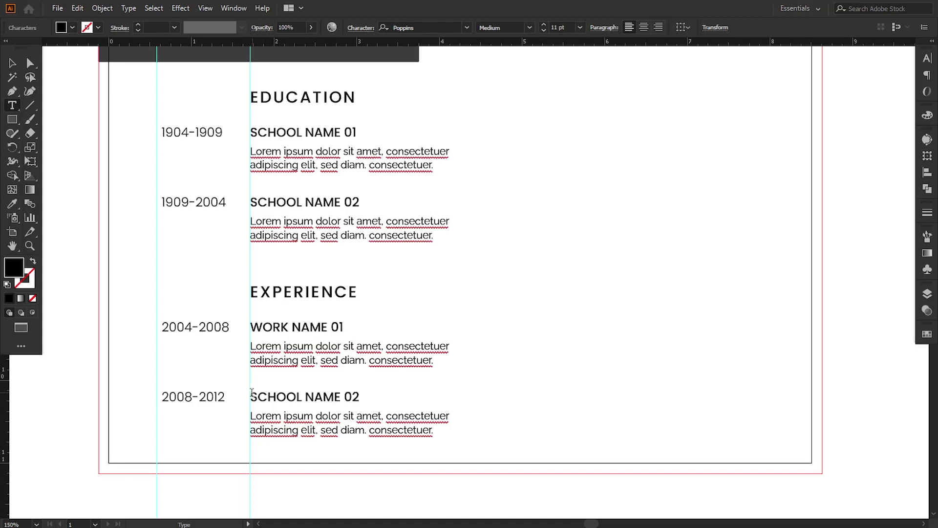
pyautogui.moveTo(251, 395); pyautogui.dragTo(300, 390)
pyautogui.write('WO')
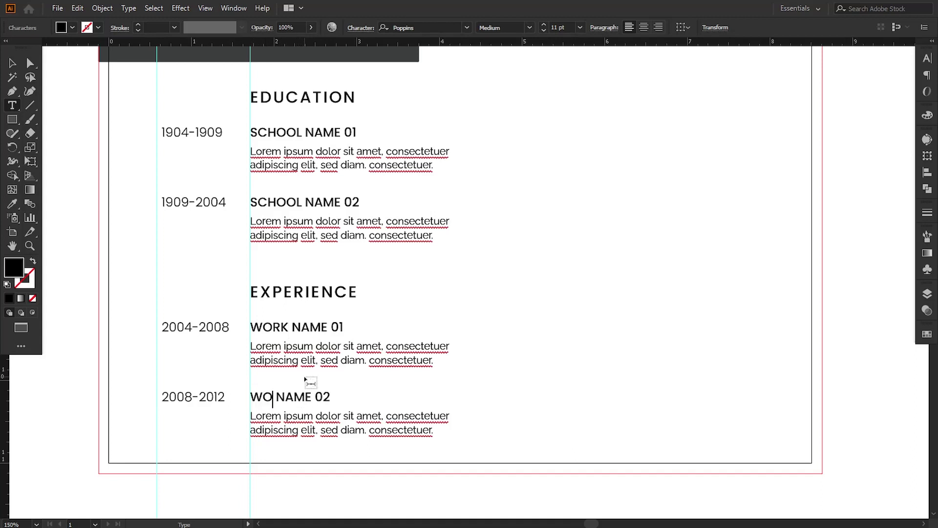
pyautogui.write('RK')
pyautogui.click(12, 63)
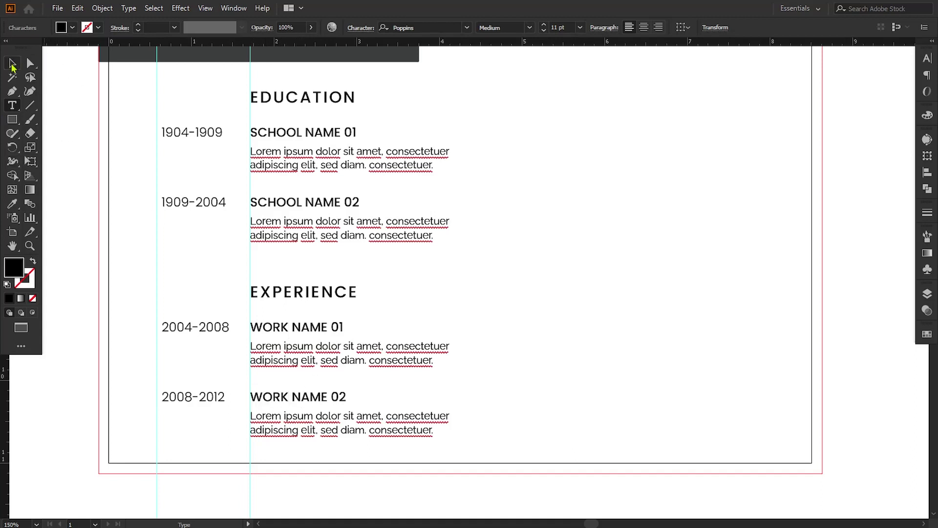
pyautogui.click(547, 355)
# Step: Set SCHOOL NAME 01/02 and their dates to 10 pt
pyautogui.hotkey('ctrl', '0')
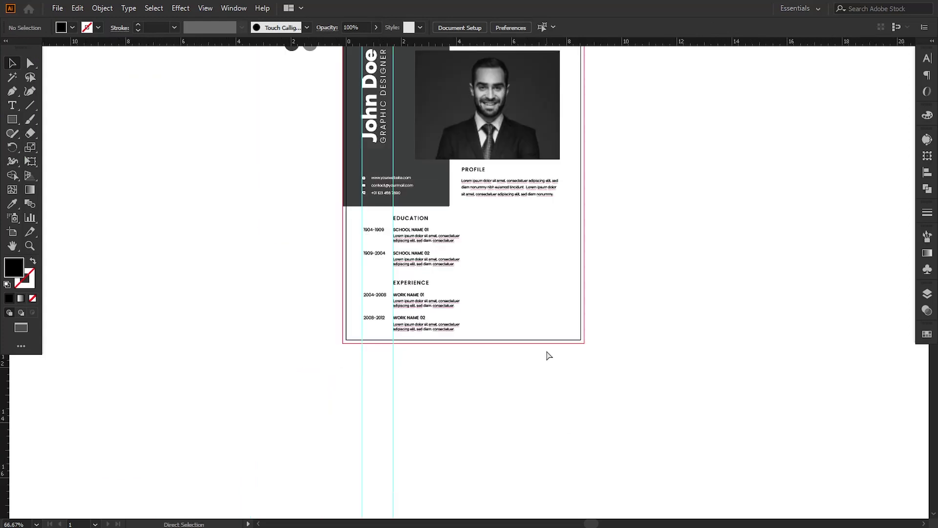
pyautogui.hotkey('ctrl', '+')
pyautogui.moveTo(524, 302); pyautogui.dragTo(488, 306)
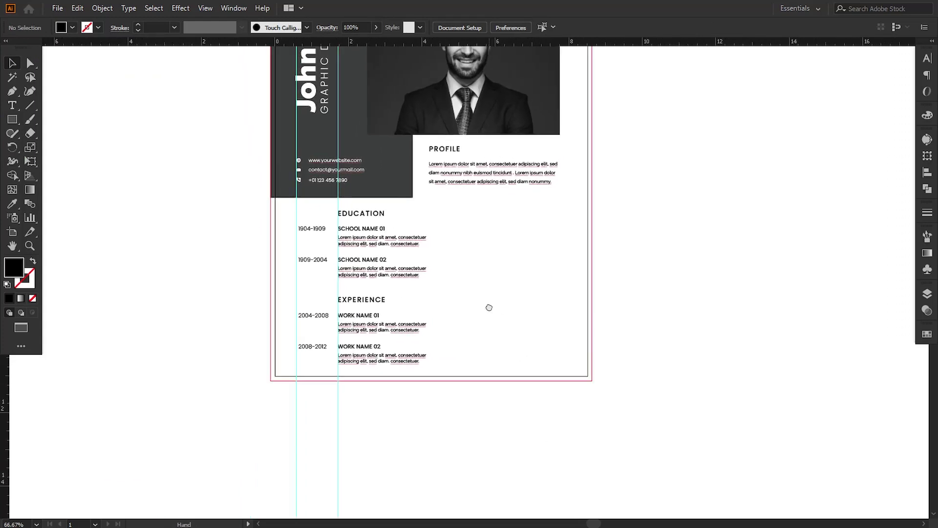
pyautogui.hotkey('ctrl', '+')
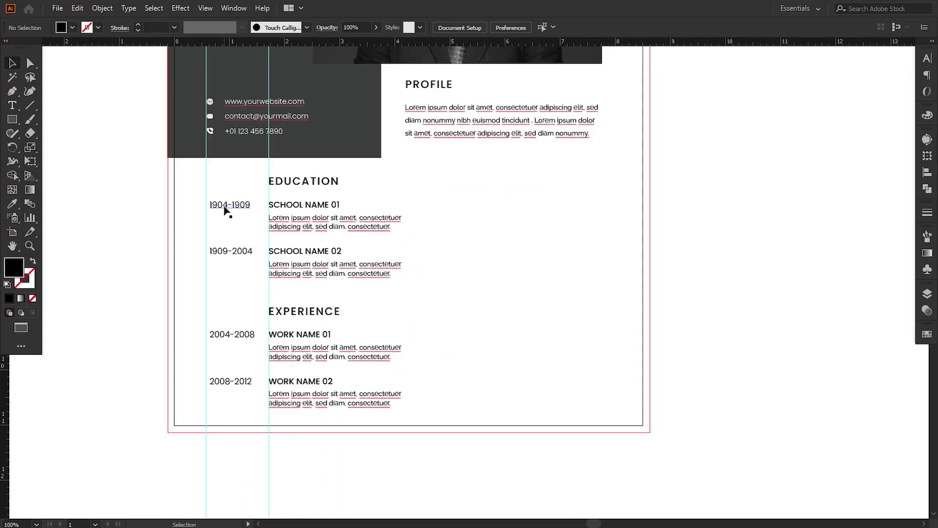
pyautogui.click(225, 211)
pyautogui.keyDown('shift'); pyautogui.click(291, 209); pyautogui.keyUp('shift')
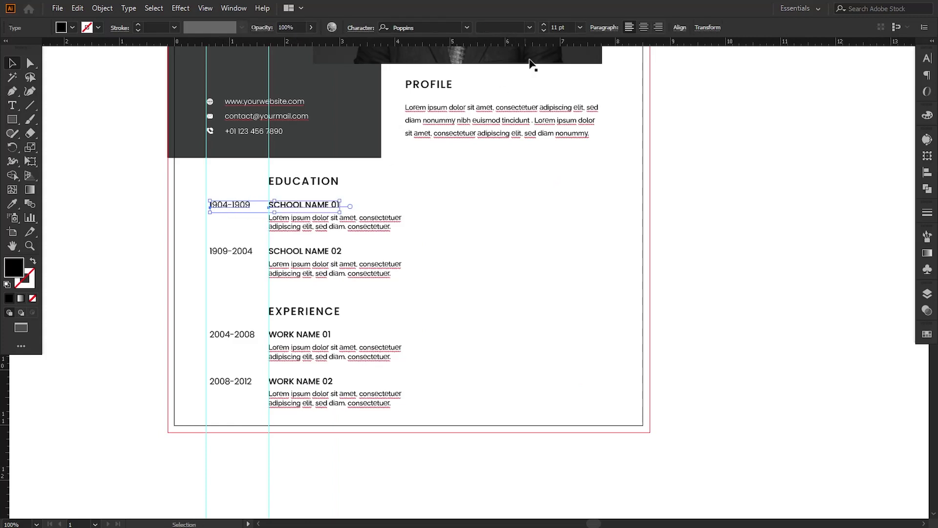
pyautogui.click(557, 27)
pyautogui.write('10')
pyautogui.press('Return')
pyautogui.click(499, 317)
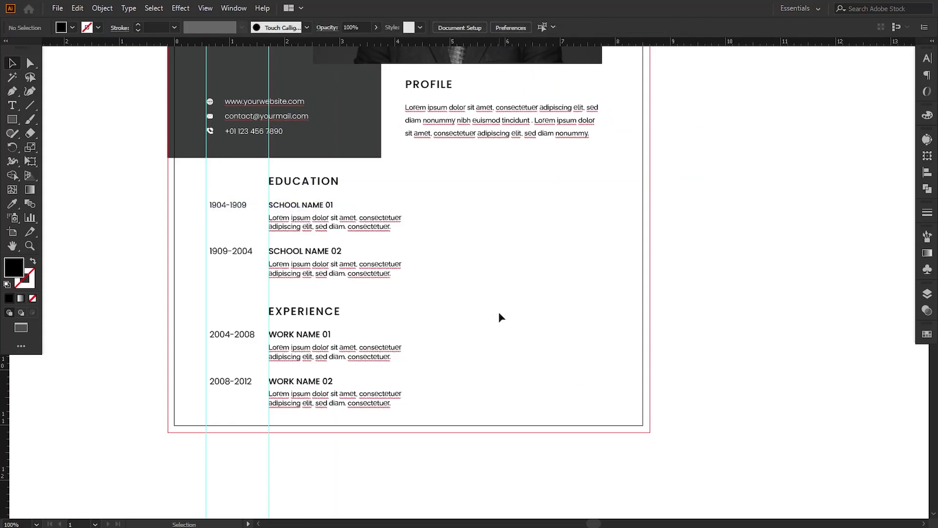
pyautogui.click(300, 252)
pyautogui.keyDown('shift'); pyautogui.click(231, 252); pyautogui.keyUp('shift')
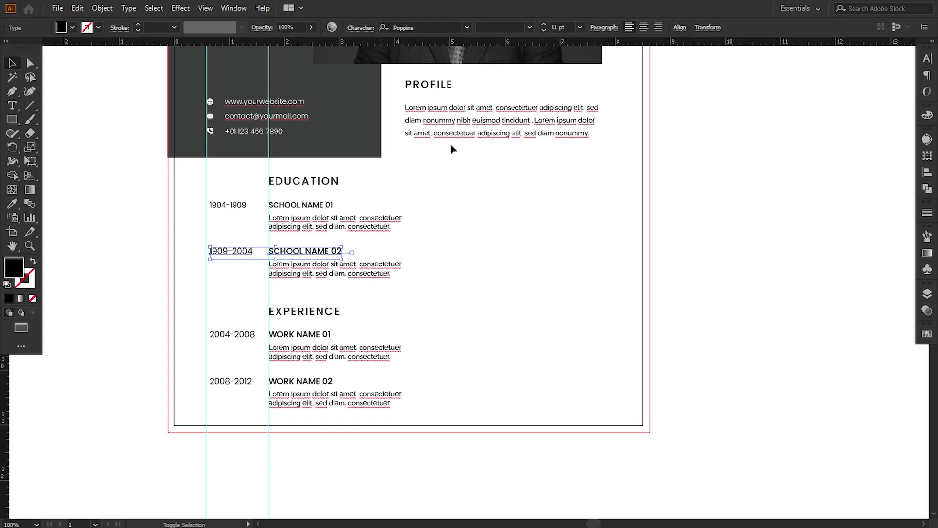
pyautogui.write('10')
pyautogui.press('Return')
pyautogui.click(499, 288)
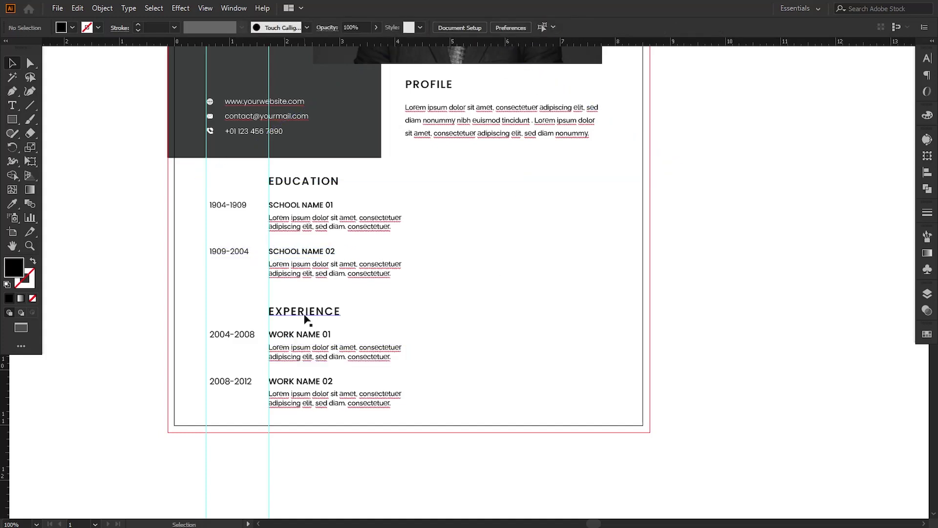
# Step: Set WORK NAME 01/02 and their dates to 10 pt; shrink the PROFILE heading slightly
pyautogui.click(309, 335)
pyautogui.keyDown('shift'); pyautogui.click(227, 336); pyautogui.keyUp('shift')
pyautogui.keyDown('shift'); pyautogui.click(236, 382); pyautogui.keyUp('shift')
pyautogui.keyDown('shift'); pyautogui.click(298, 382); pyautogui.keyUp('shift')
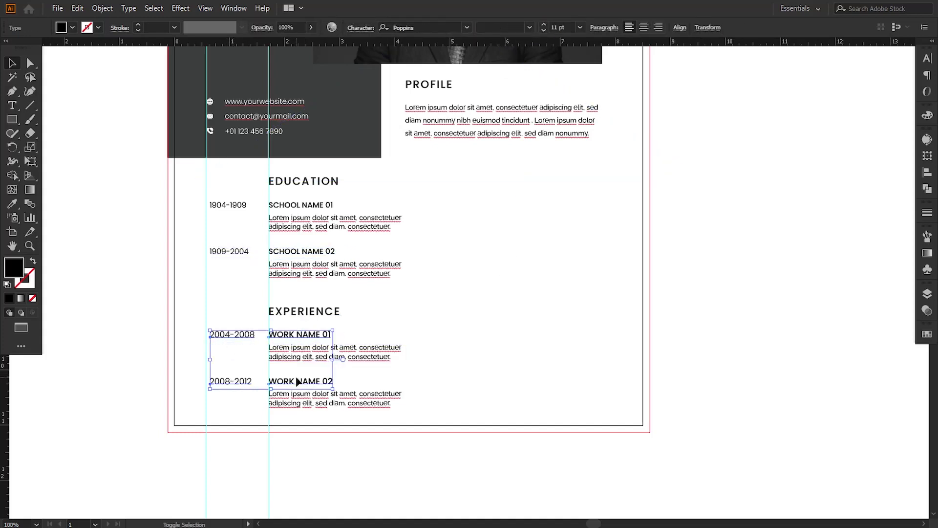
pyautogui.write('10')
pyautogui.press('Return')
pyautogui.click(479, 239)
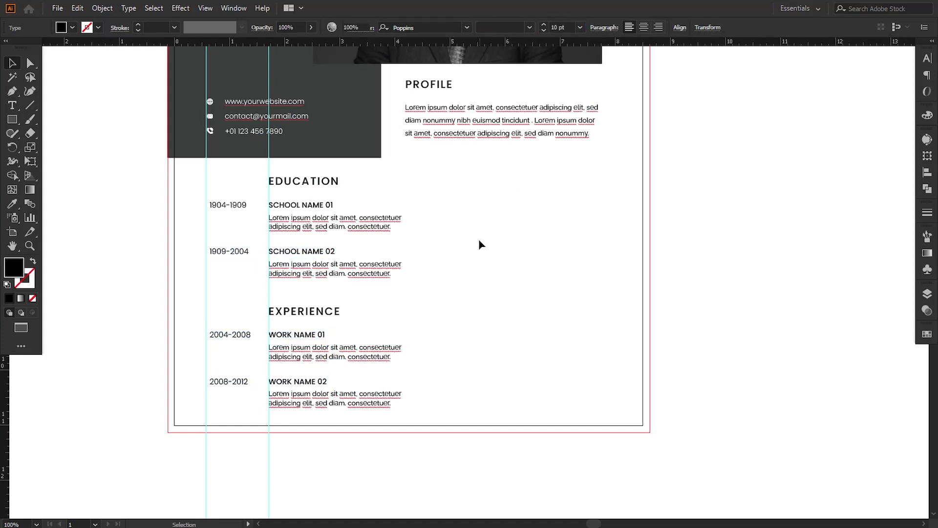
pyautogui.click(429, 84)
pyautogui.click(544, 30)
pyautogui.click(430, 242)
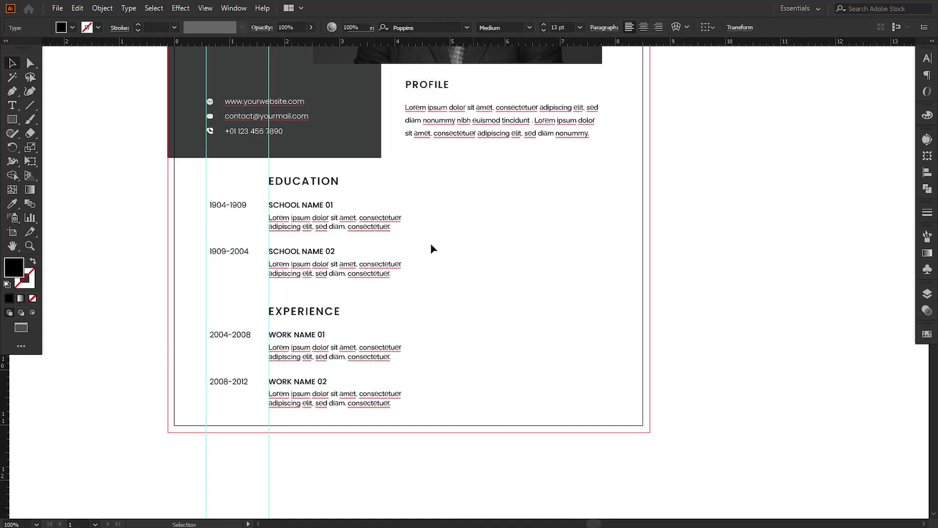
# Step: Set both school descriptions to 8 pt
pyautogui.click(337, 222)
pyautogui.doubleClick(557, 27)
pyautogui.write('8')
pyautogui.press('Return')
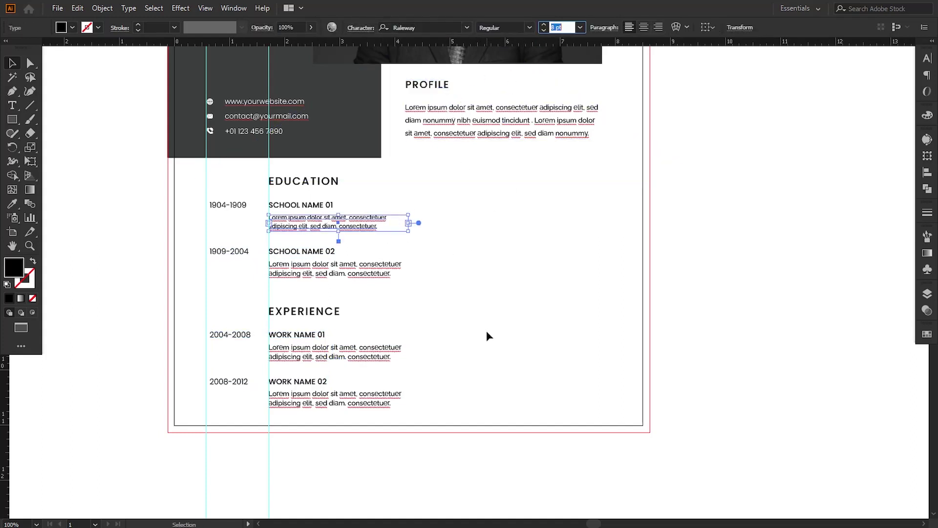
pyautogui.click(486, 332)
pyautogui.click(391, 272)
pyautogui.doubleClick(557, 28)
pyautogui.write('8')
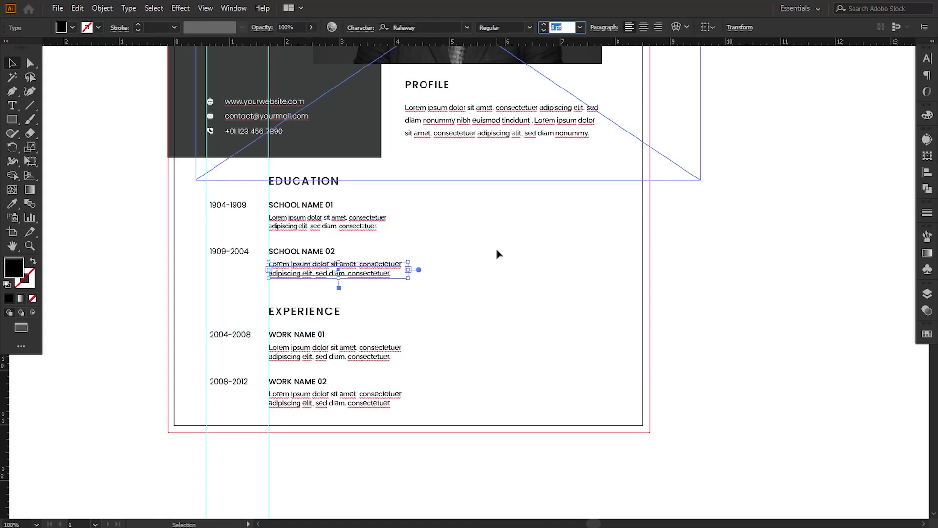
pyautogui.press('Return')
# Step: Set the WORK NAME 01 and 02 descriptions to 8 pt
pyautogui.click(313, 345)
pyautogui.doubleClick(557, 27)
pyautogui.write('8')
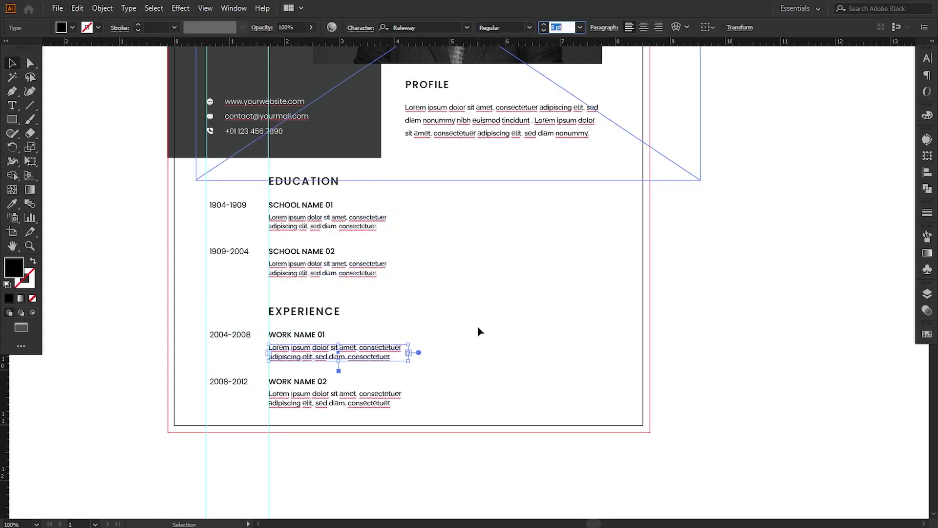
pyautogui.press('Return')
pyautogui.click(480, 327)
pyautogui.click(394, 396)
pyautogui.doubleClick(558, 28)
pyautogui.write('8')
pyautogui.press('Return')
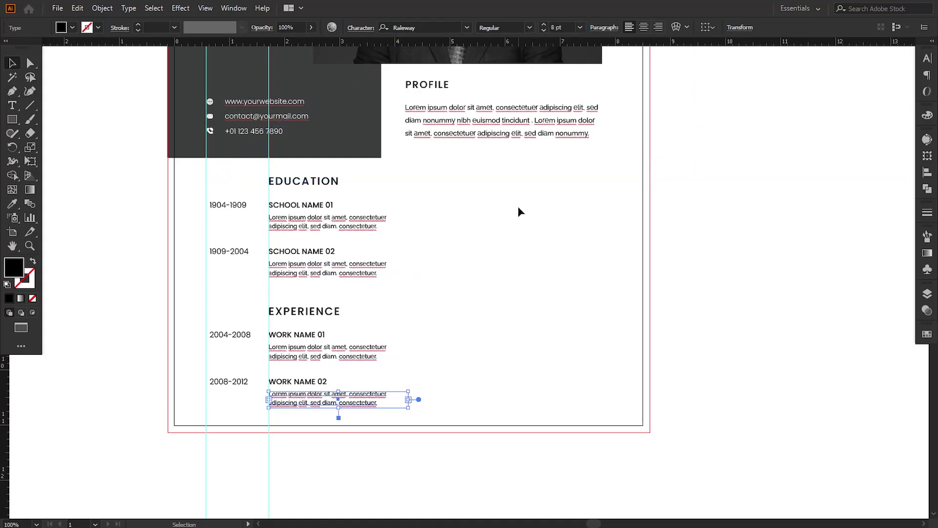
# Step: Set the PROFILE paragraph to 8 pt
pyautogui.click(505, 121)
pyautogui.doubleClick(553, 28)
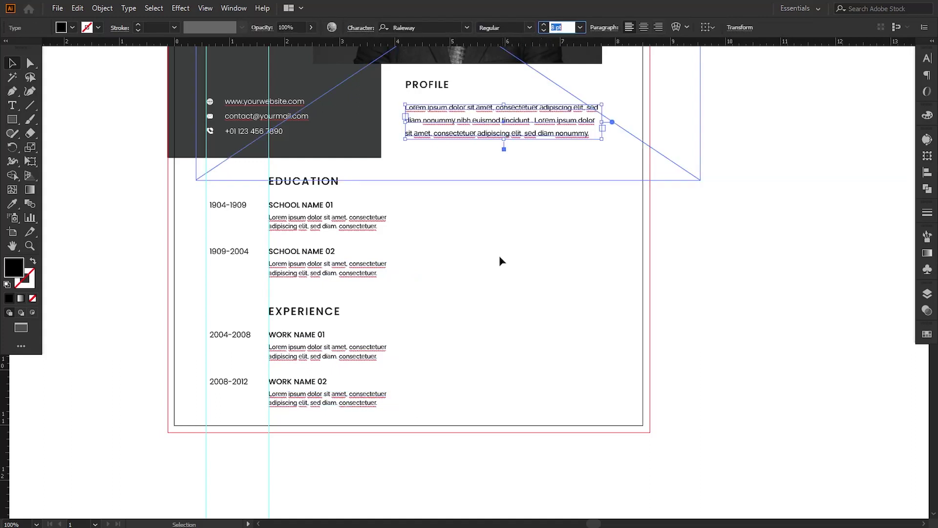
pyautogui.write('8')
pyautogui.press('Return')
pyautogui.click(704, 288)
pyautogui.click(566, 130)
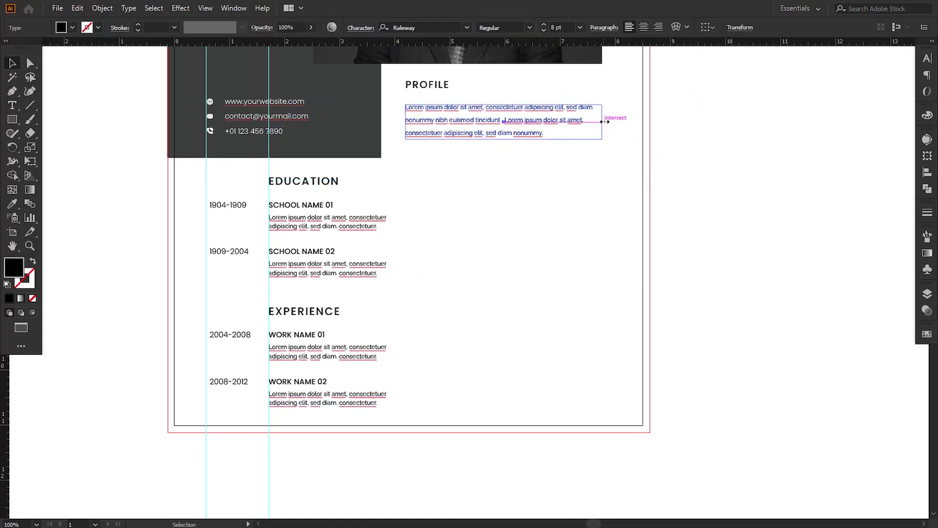
pyautogui.click(660, 233)
pyautogui.hscroll(3, 216, 250)
# Step: Copy the EDUCATION and SCHOOL NAME 01 headings into the right column
pyautogui.click(227, 204)
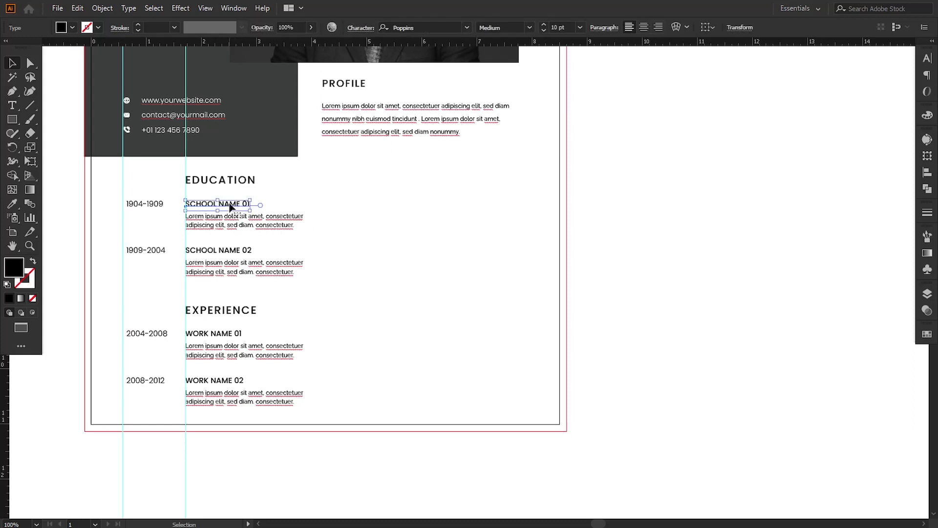
pyautogui.keyDown('shift'); pyautogui.click(236, 181); pyautogui.keyUp('shift')
pyautogui.moveTo(326, 207); pyautogui.dragTo(438, 202)
# Step: Retype the copies as the SKILLS heading and a 10 pt ILLUSTRATION skill
pyautogui.press('t')
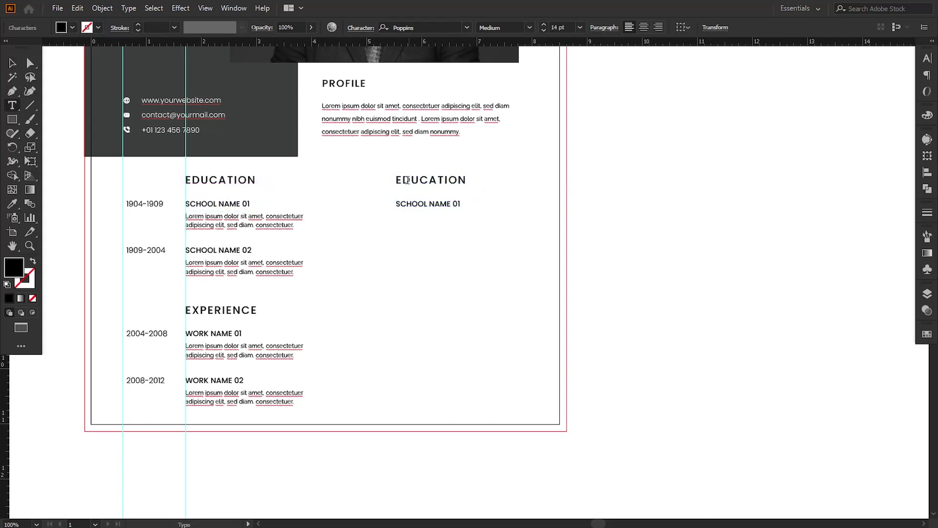
pyautogui.moveTo(397, 179); pyautogui.dragTo(484, 187)
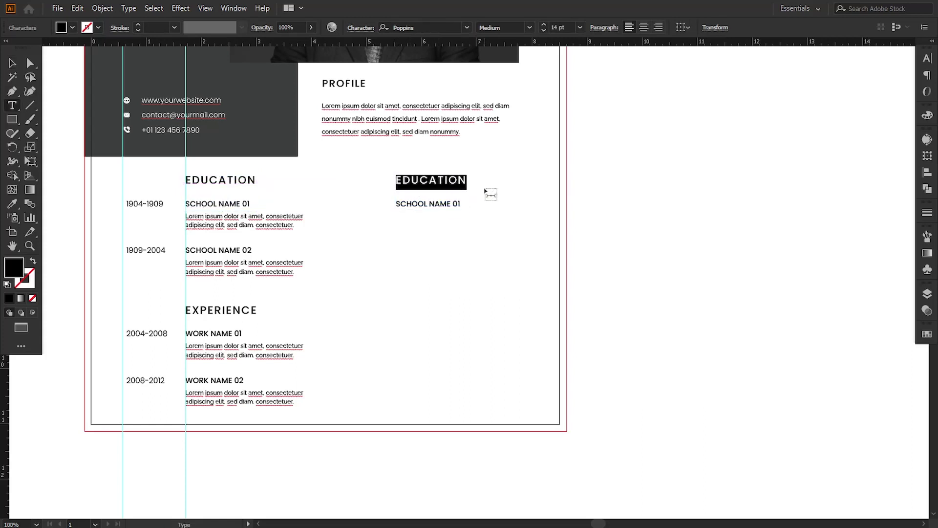
pyautogui.write('SKILLS')
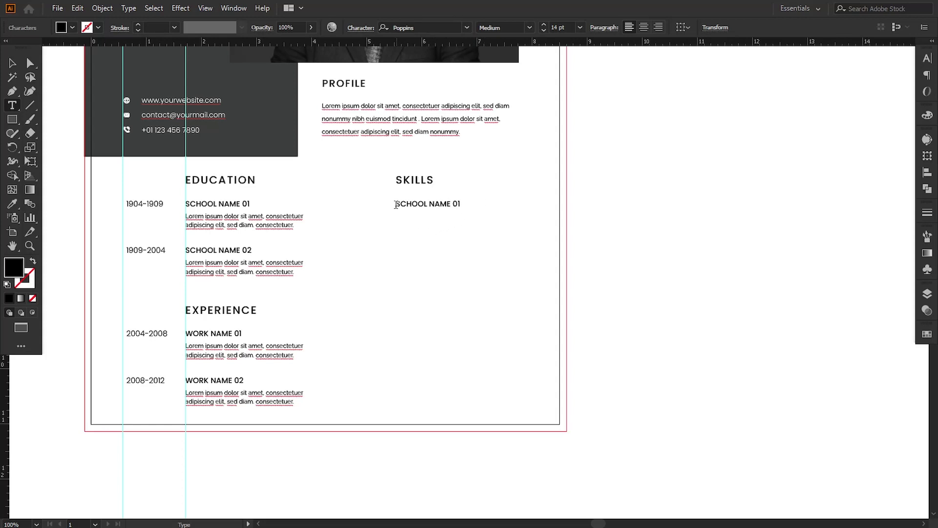
pyautogui.moveTo(397, 201); pyautogui.dragTo(570, 183)
pyautogui.press('BackSpace')
pyautogui.write('ILLUSTRATION')
pyautogui.click(12, 62)
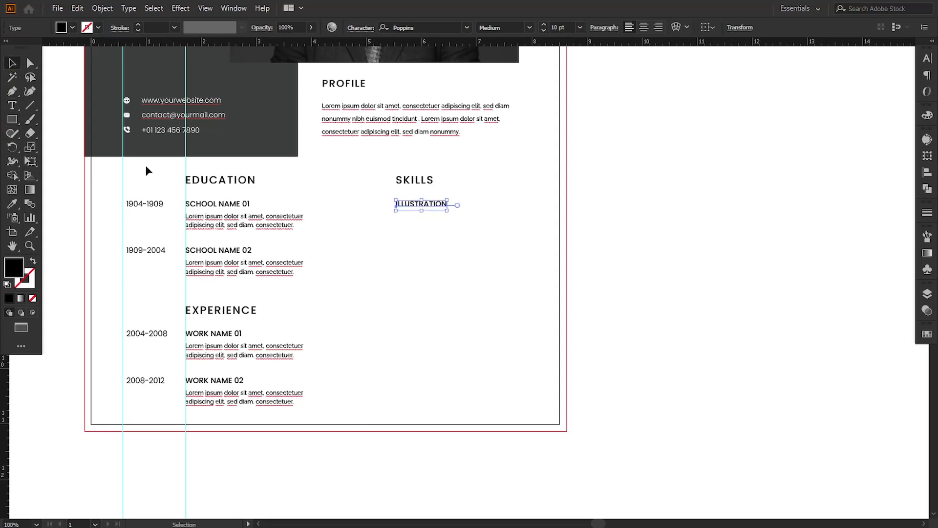
pyautogui.click(699, 297)
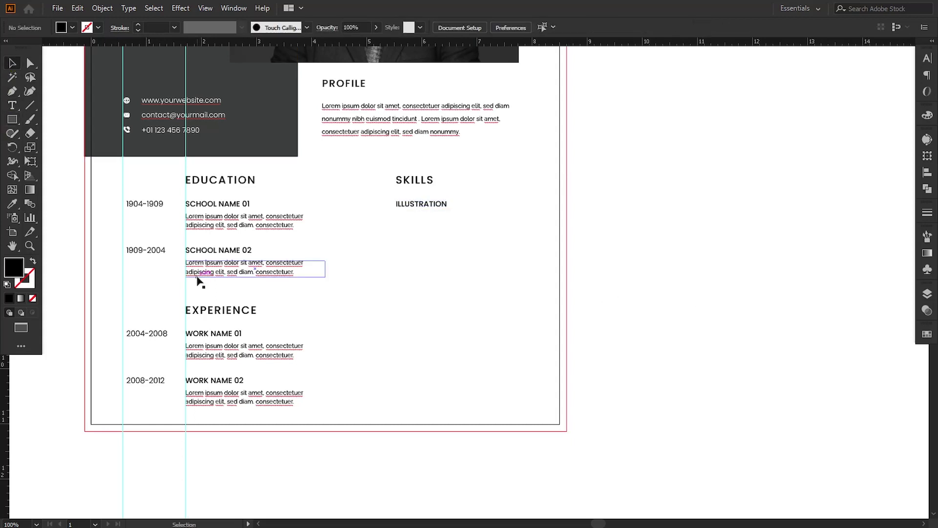
# Step: Draw a small circle and give it the sampled grey fill
pyautogui.moveTo(13, 119); pyautogui.dragTo(38, 153)
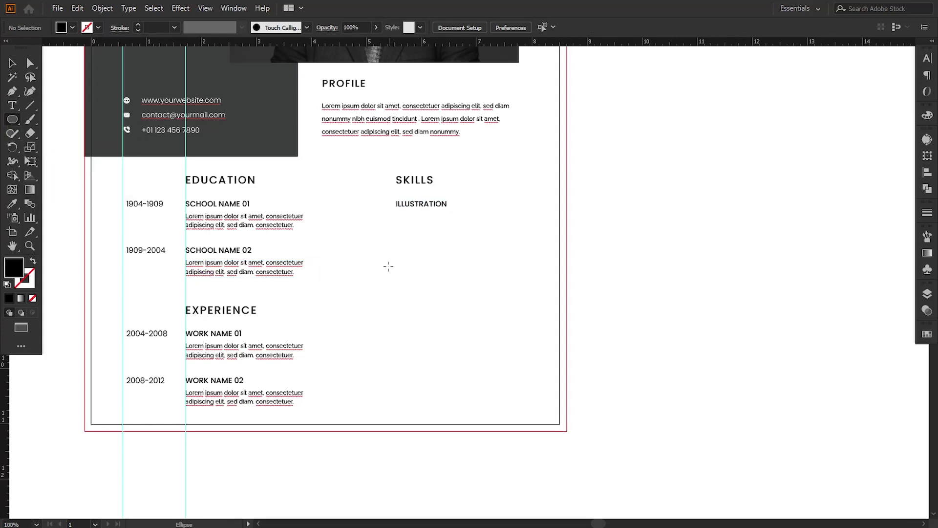
pyautogui.moveTo(388, 247); pyautogui.dragTo(399, 258)
pyautogui.click(12, 204)
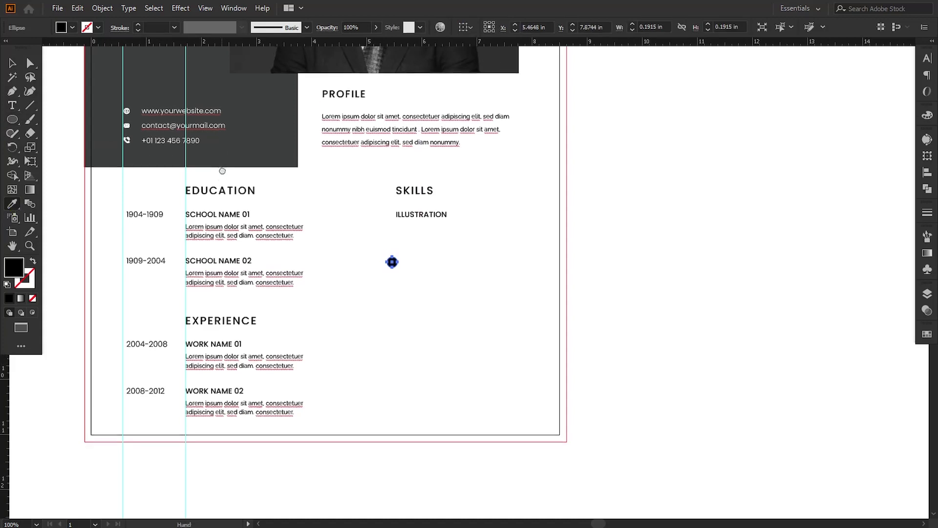
pyautogui.scroll(10, 342, 245)
pyautogui.hscroll(-4, 342, 244)
pyautogui.click(134, 90)
pyautogui.scroll(-5, 342, 245)
pyautogui.hscroll(2, 342, 244)
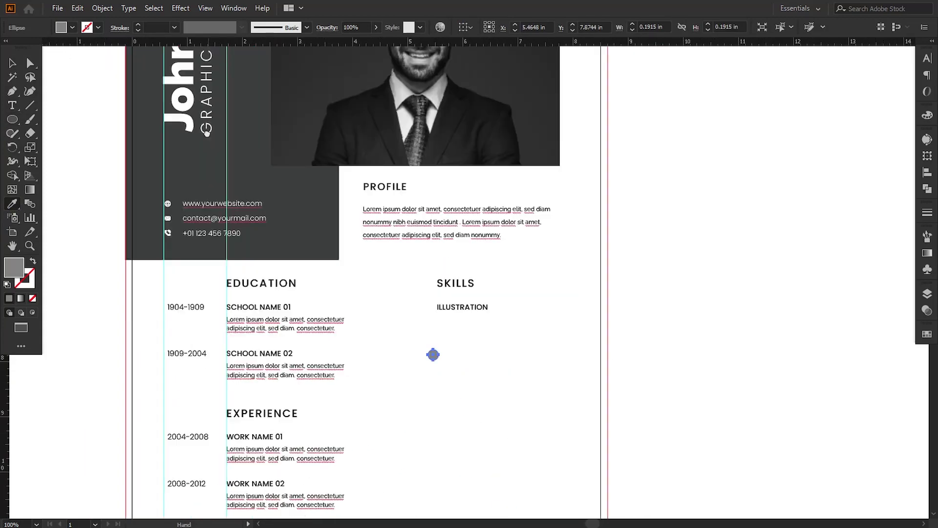
# Step: Position the grey circle just below the ILLUSTRATION label
pyautogui.press('v')
pyautogui.click(606, 360)
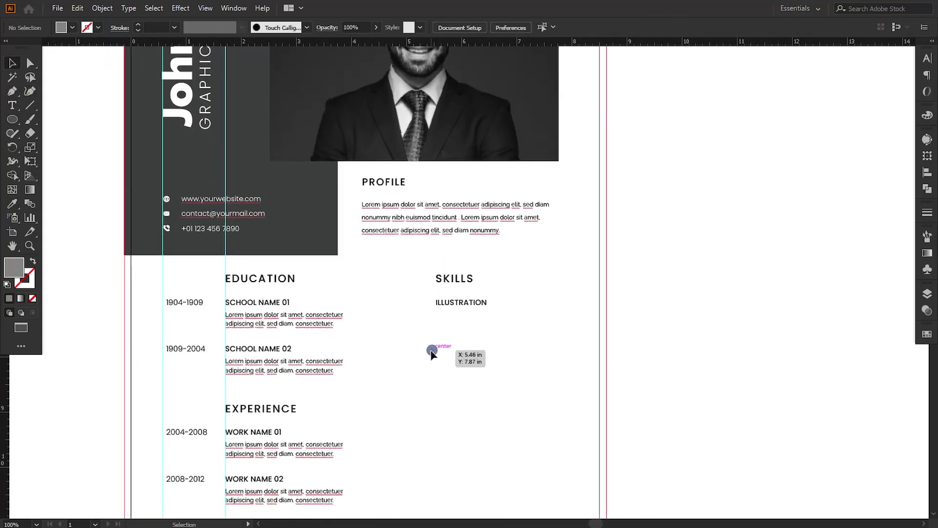
pyautogui.moveTo(433, 351); pyautogui.dragTo(440, 319)
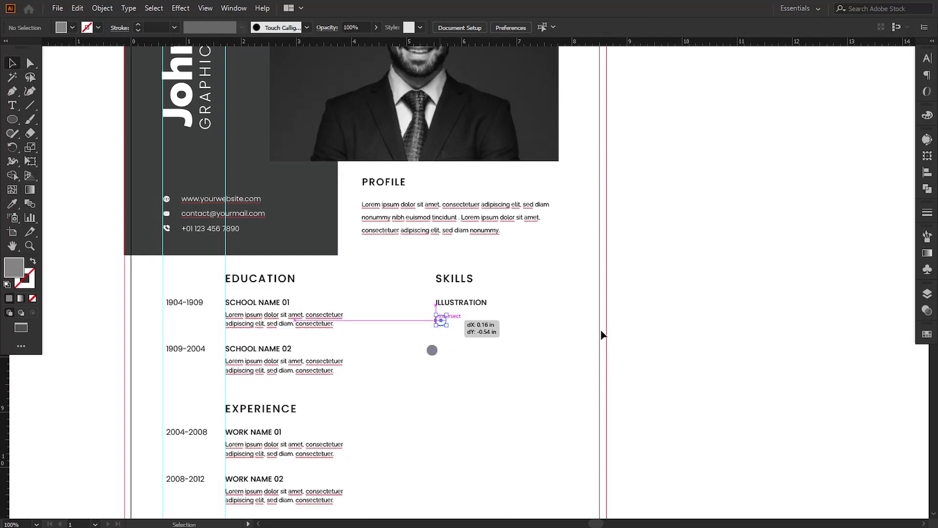
pyautogui.click(441, 320)
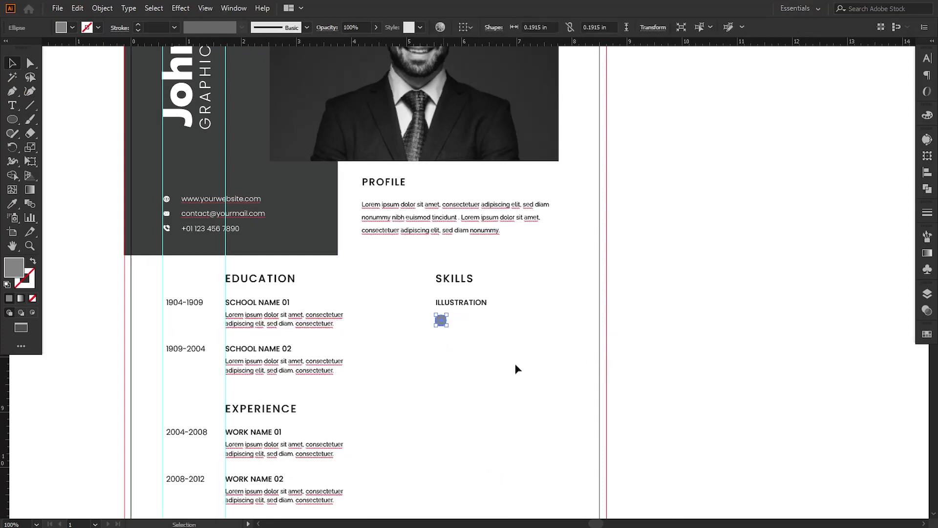
pyautogui.click(536, 375)
pyautogui.hotkey('ctrl', '+')
pyautogui.click(425, 359)
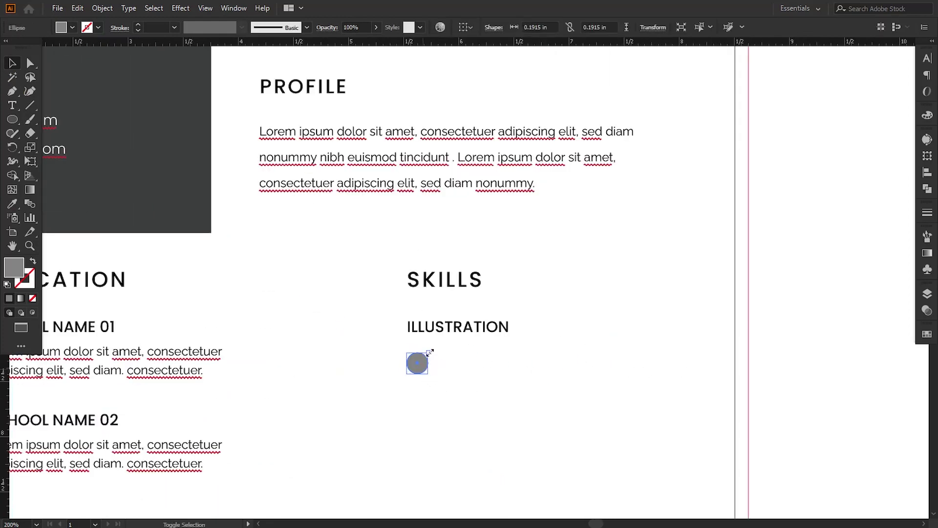
pyautogui.click(433, 390)
pyautogui.moveTo(418, 362); pyautogui.dragTo(414, 353)
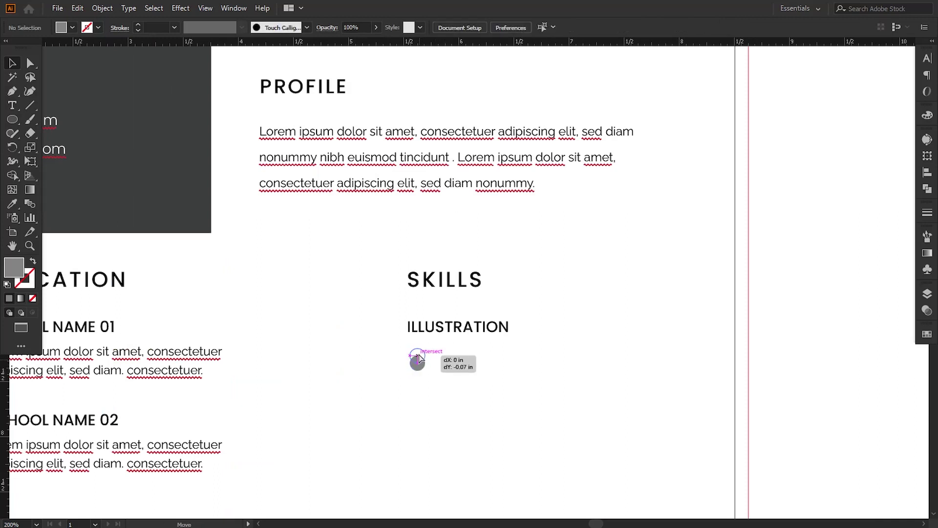
pyautogui.click(423, 377)
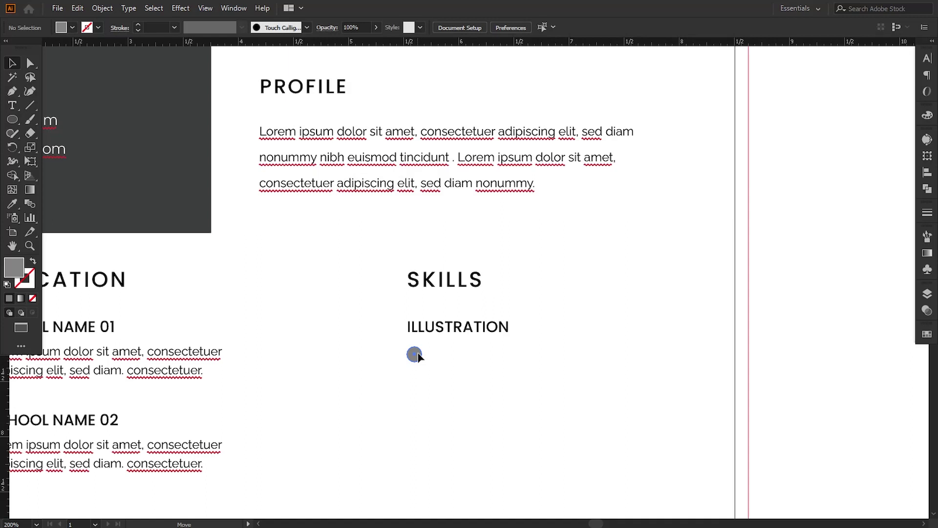
pyautogui.click(418, 358)
pyautogui.click(419, 393)
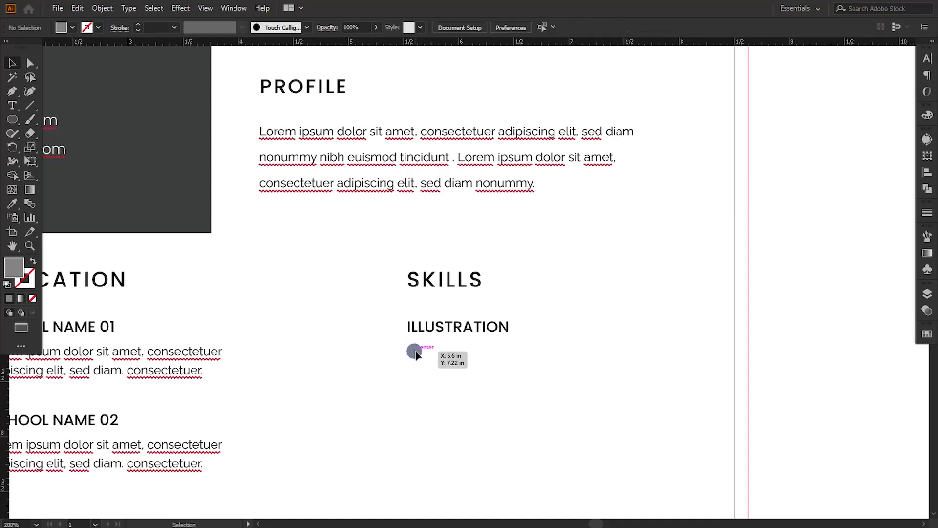
# Step: Duplicate the dot rightward with repeated copies to form the rating row
pyautogui.moveTo(415, 352); pyautogui.dragTo(441, 352)
pyautogui.hotkey('ctrl', 'd')
pyautogui.hotkey('ctrl', 'd')
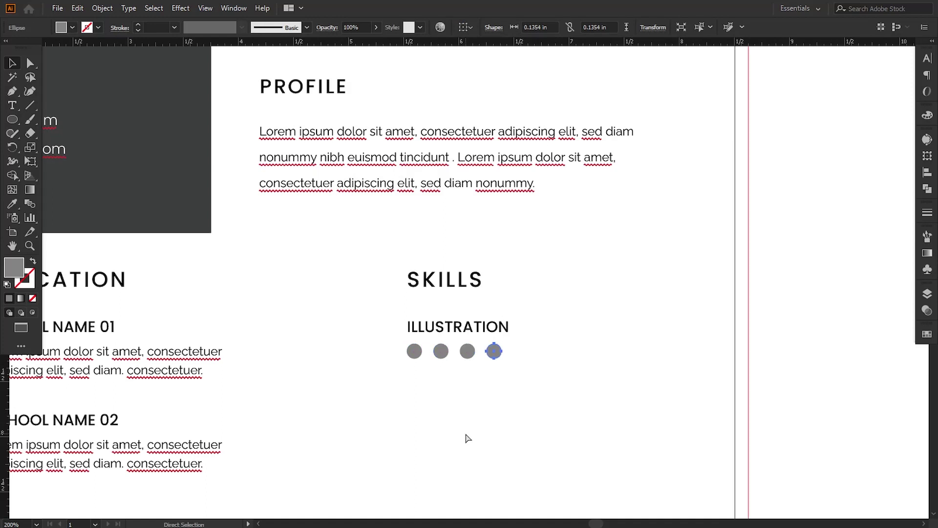
pyautogui.hotkey('ctrl', 'd')
pyautogui.hotkey('ctrl', 'd')
pyautogui.hotkey('ctrl', 'd')
pyautogui.hotkey('ctrl', 'd')
pyautogui.click(585, 404)
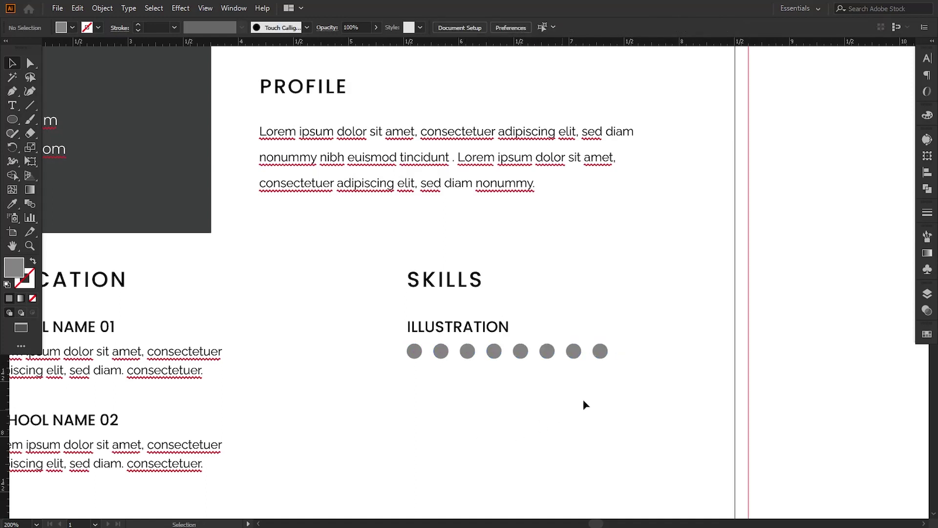
# Step: Swap fill and stroke on the last four dots to make 0.5 pt hollow outlines
pyautogui.moveTo(555, 370); pyautogui.dragTo(519, 373)
pyautogui.click(31, 262)
pyautogui.click(329, 371)
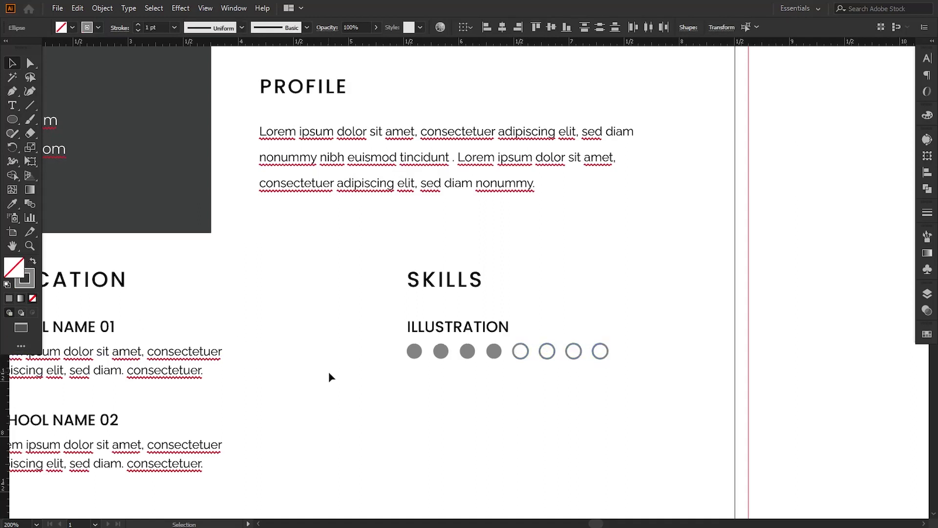
pyautogui.scroll(-2, 455, 371)
pyautogui.moveTo(596, 281); pyautogui.dragTo(499, 322)
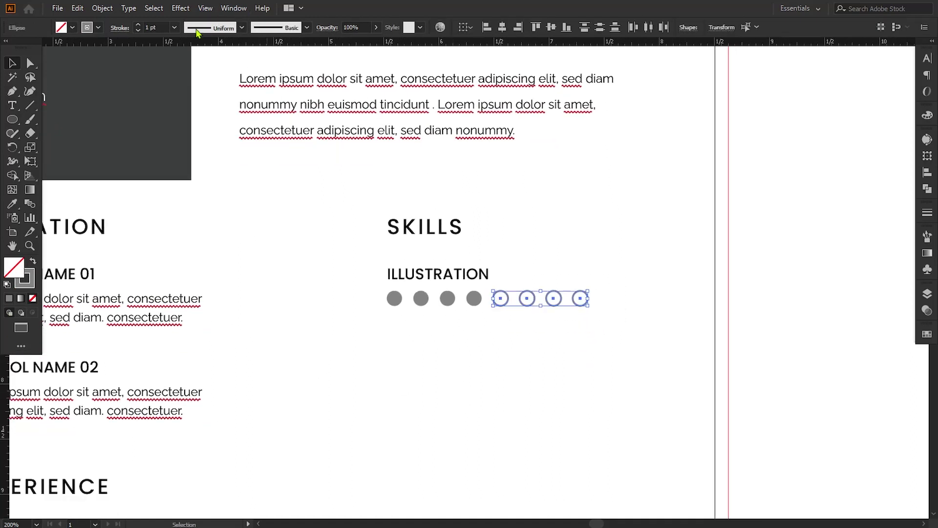
pyautogui.click(274, 257)
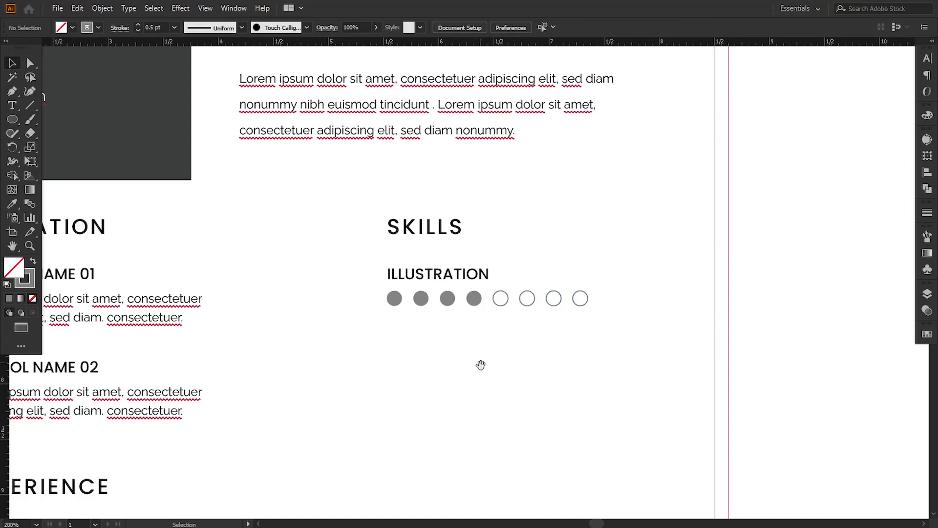
pyautogui.moveTo(480, 367)
pyautogui.mouseDown()
pyautogui.moveTo(470, 287)
pyautogui.moveTo(450, 298)
pyautogui.mouseUp()
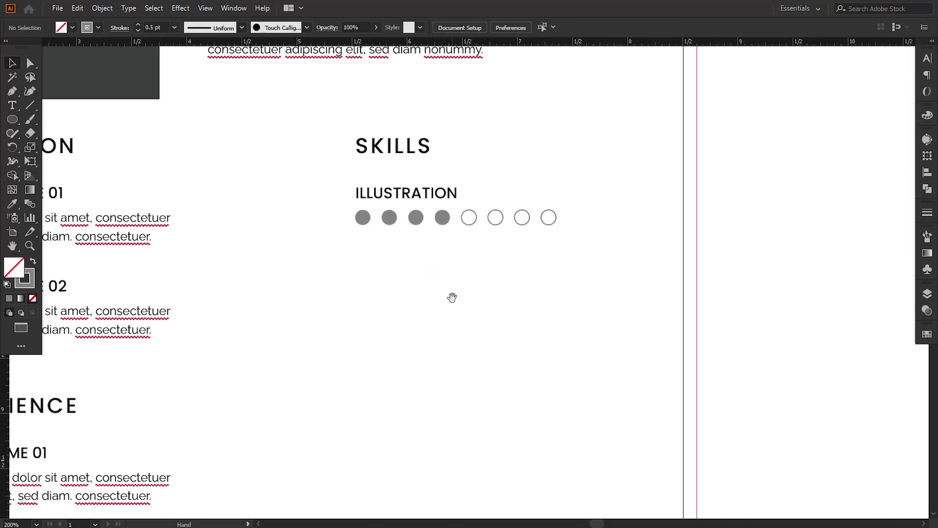
pyautogui.moveTo(313, 189); pyautogui.dragTo(572, 249)
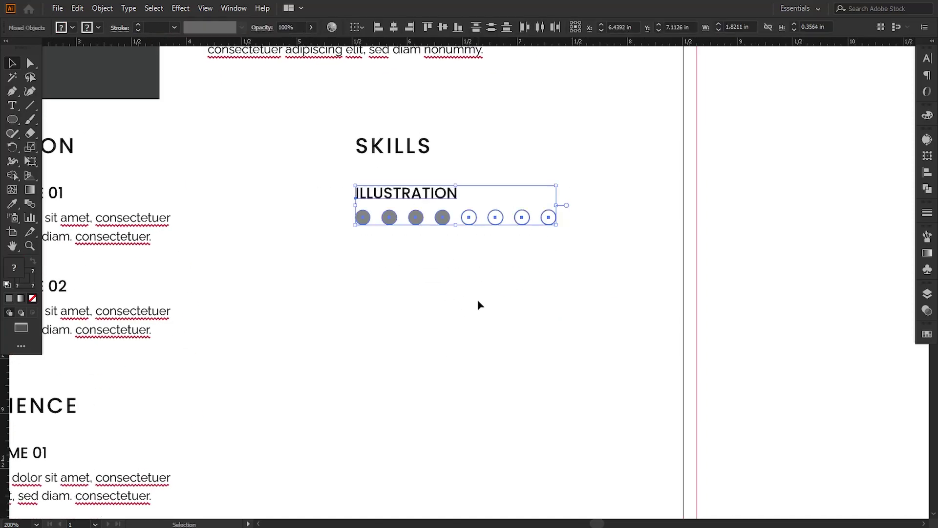
# Step: Copy the ILLUSTRATION row with its dots downward and relabel it WEB
pyautogui.moveTo(387, 195)
pyautogui.mouseDown()
pyautogui.moveTo(387, 261)
pyautogui.moveTo(384, 253)
pyautogui.moveTo(490, 252)
pyautogui.mouseUp()
pyautogui.click(391, 318)
pyautogui.doubleClick(367, 251)
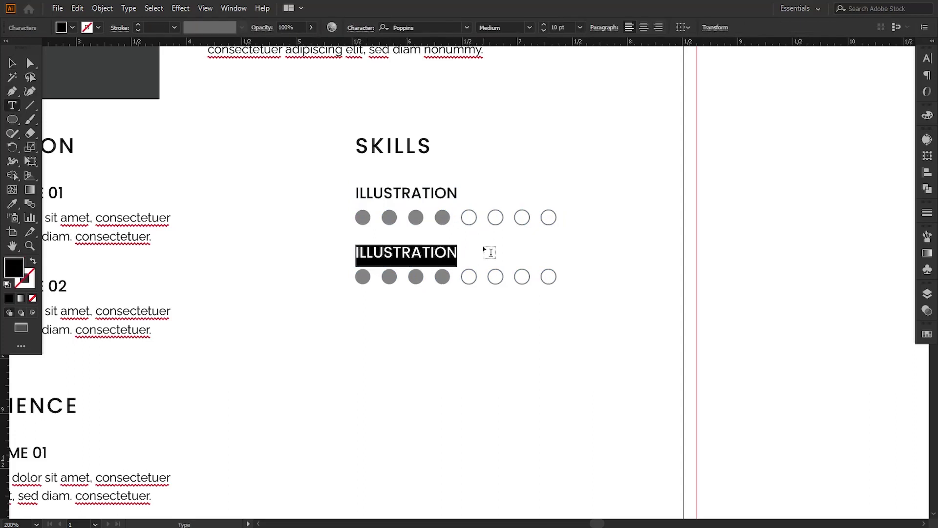
pyautogui.write('WEB')
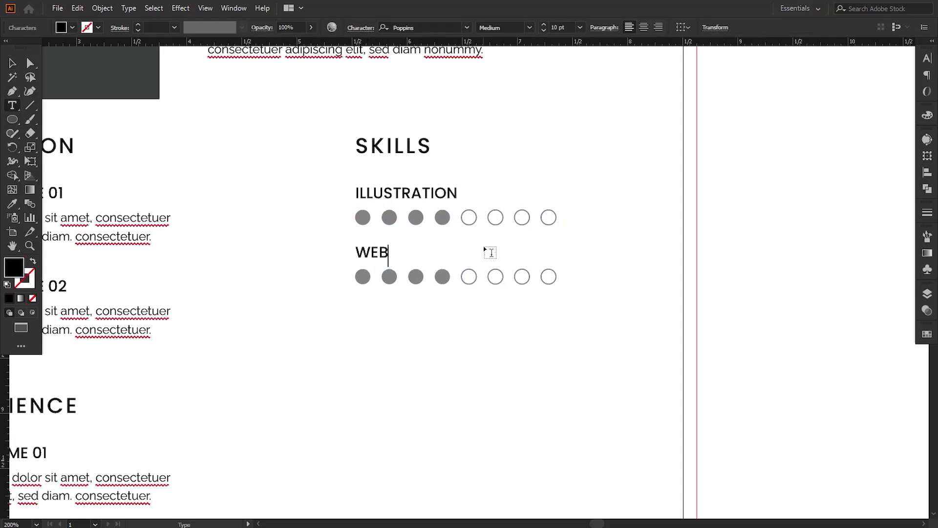
pyautogui.click(10, 72)
pyautogui.click(355, 318)
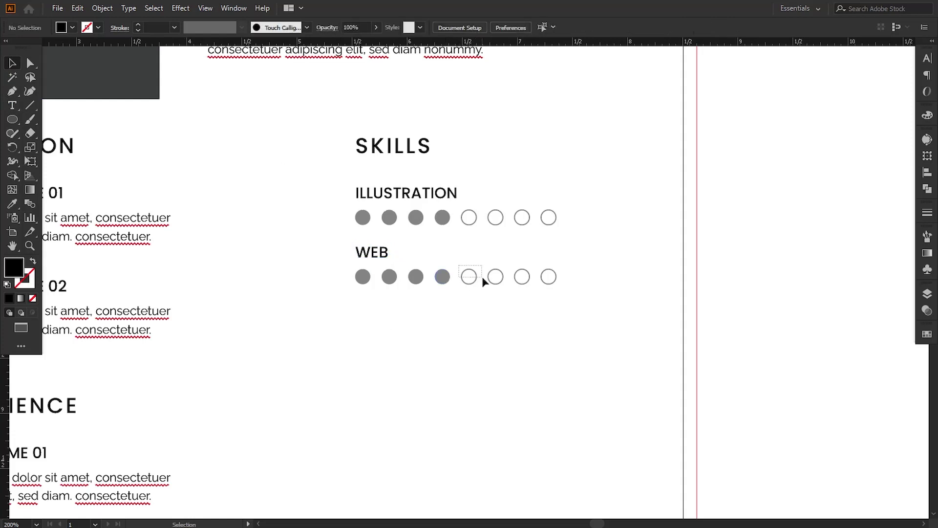
# Step: Fill the three outlined WEB circles with grey so seven of eight dots are solid
pyautogui.moveTo(495, 284); pyautogui.dragTo(525, 292)
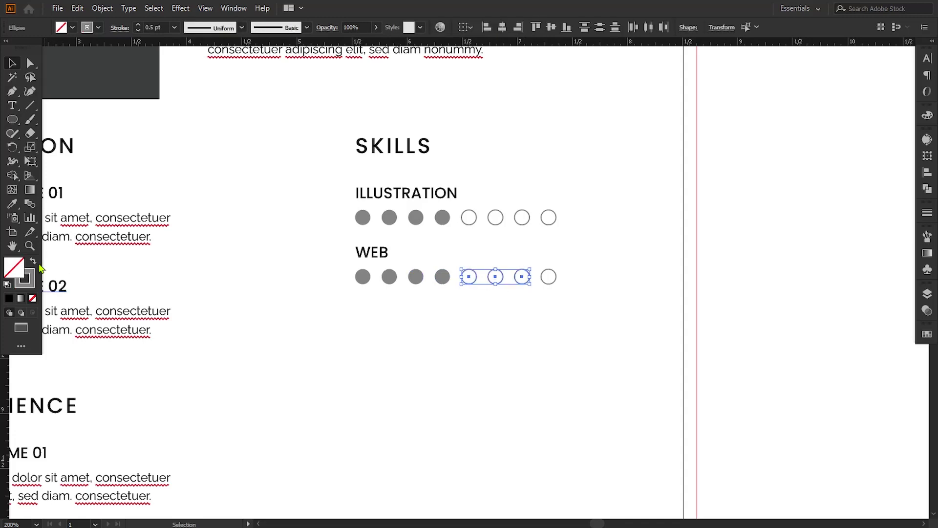
pyautogui.click(31, 262)
pyautogui.click(392, 375)
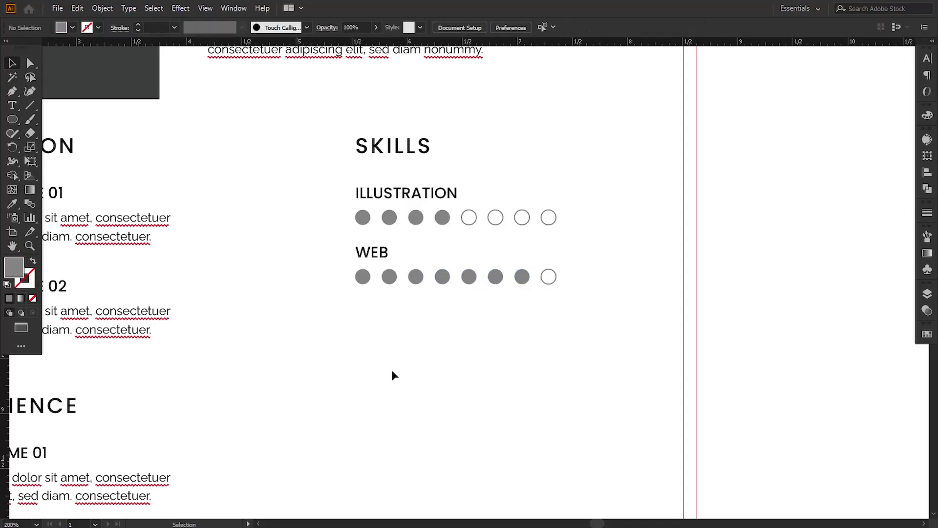
# Step: Duplicate the WEB skill row straight down beneath itself
pyautogui.scroll(-3, 415, 348)
pyautogui.moveTo(284, 175); pyautogui.dragTo(515, 237)
pyautogui.moveTo(381, 215)
pyautogui.mouseDown()
pyautogui.moveTo(353, 242)
pyautogui.moveTo(555, 330)
pyautogui.mouseUp()
pyautogui.click(369, 330)
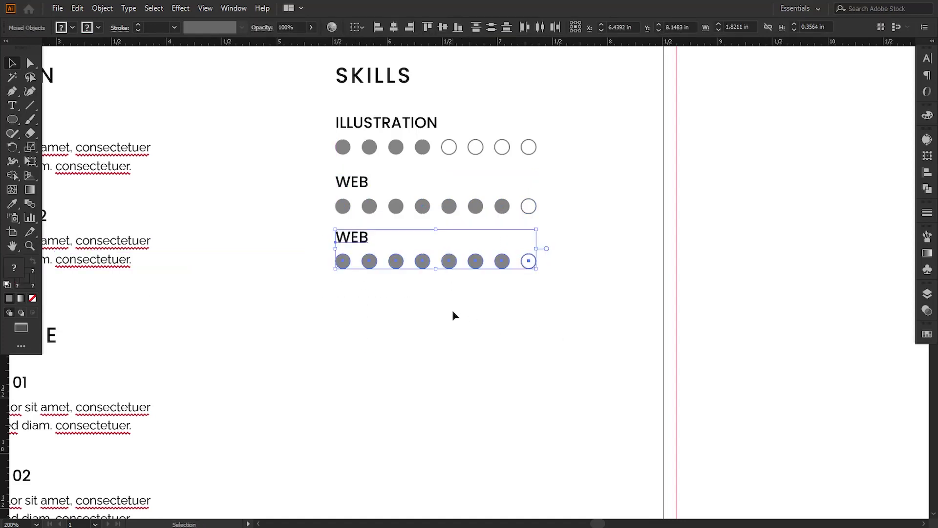
# Step: Nudge the copied row down and relabel it PHOTO EDIT
pyautogui.press('Down')
pyautogui.press('Down')
pyautogui.press('Down')
pyautogui.click(441, 318)
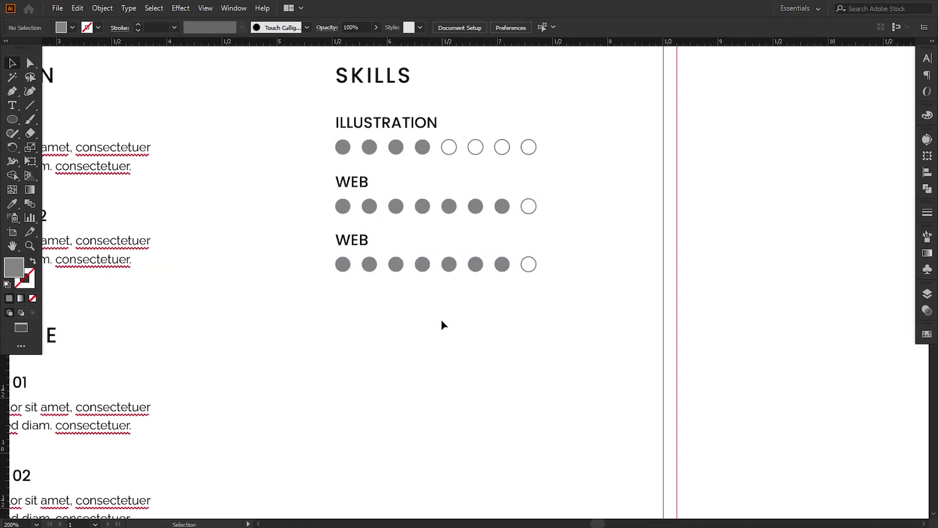
pyautogui.doubleClick(352, 240)
pyautogui.write('PHO ')
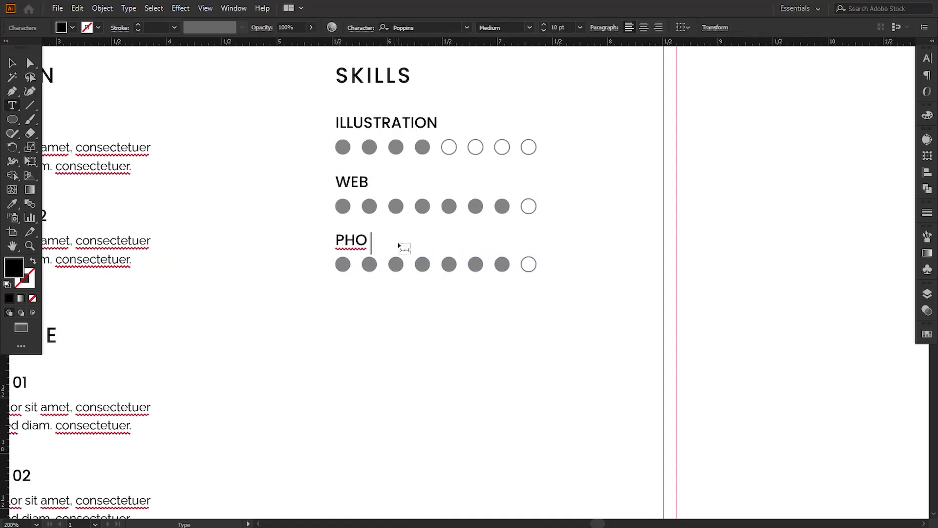
pyautogui.write('TO')
pyautogui.write(' EDIT')
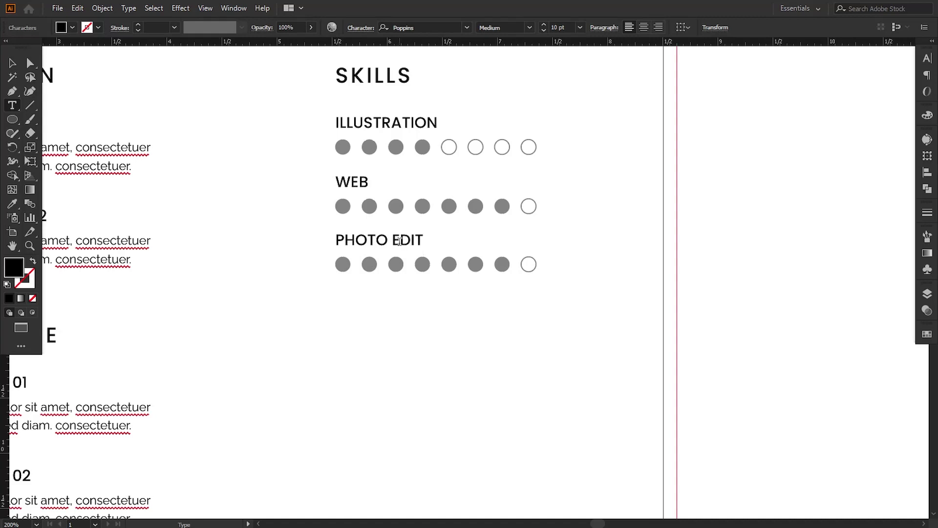
pyautogui.press('Escape')
# Step: Give the sixth and seventh PHOTO EDIT dots the outlined empty style, leaving five filled
pyautogui.click(501, 268)
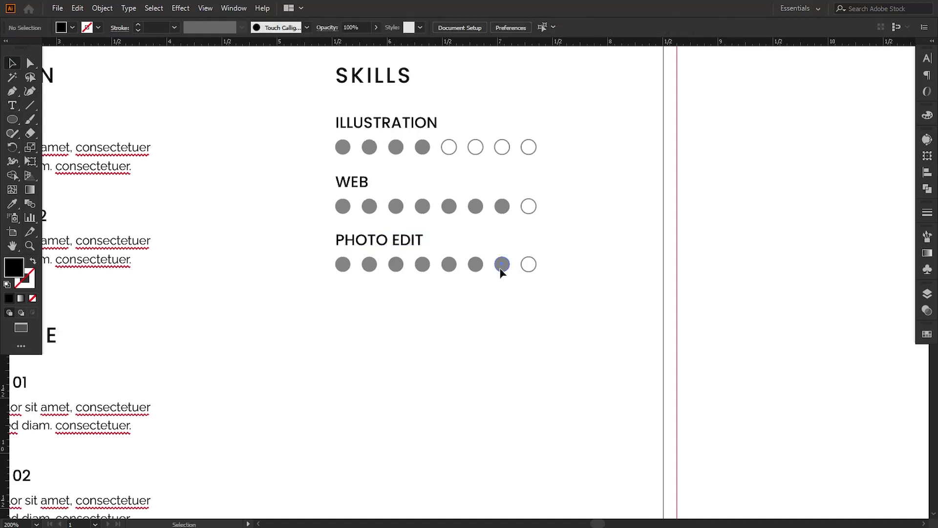
pyautogui.press('i')
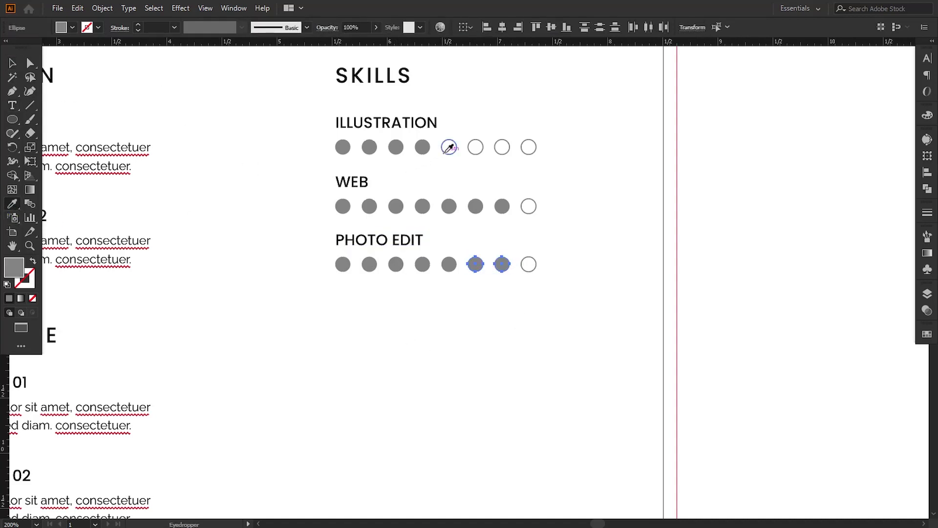
pyautogui.click(449, 147)
pyautogui.press('v')
pyautogui.click(268, 285)
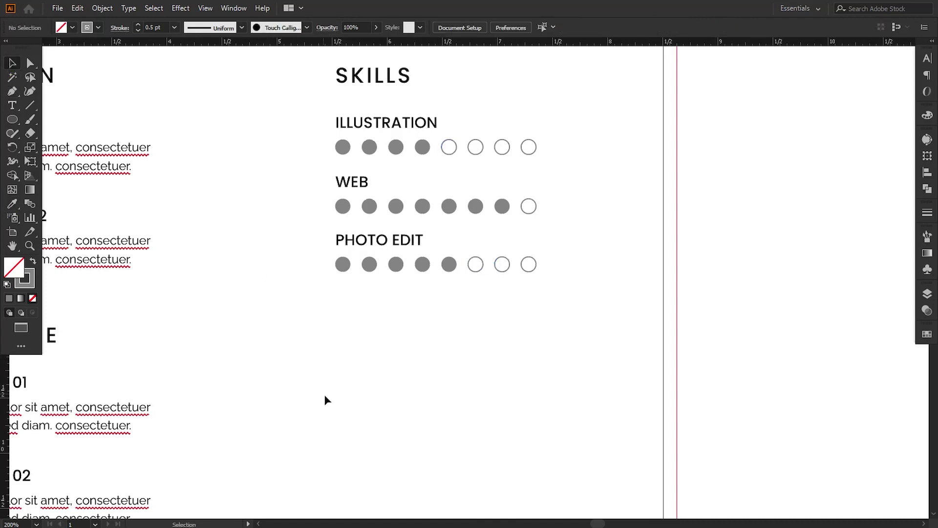
pyautogui.scroll(-3, 326, 353)
# Step: Duplicate the EXPERIENCE section into the space under SKILLS
pyautogui.hotkey('ctrl', '-')
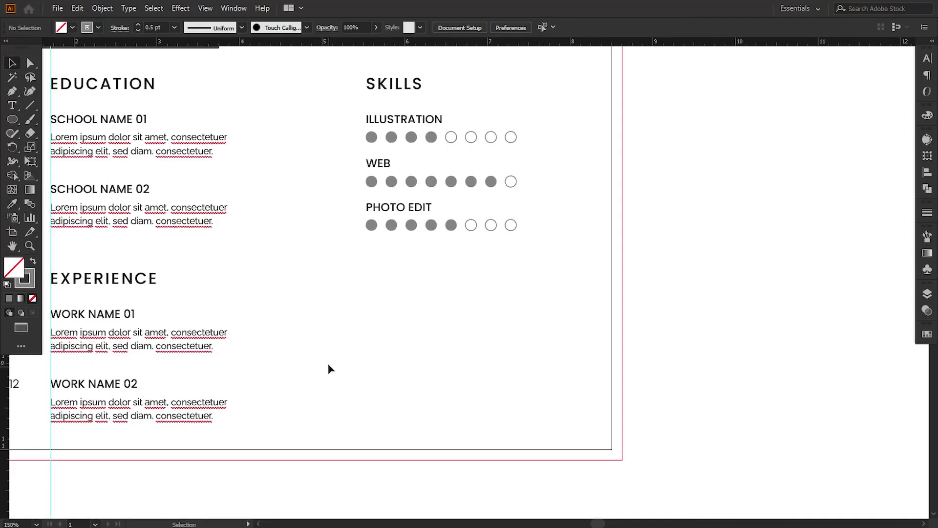
pyautogui.moveTo(327, 388); pyautogui.dragTo(387, 356)
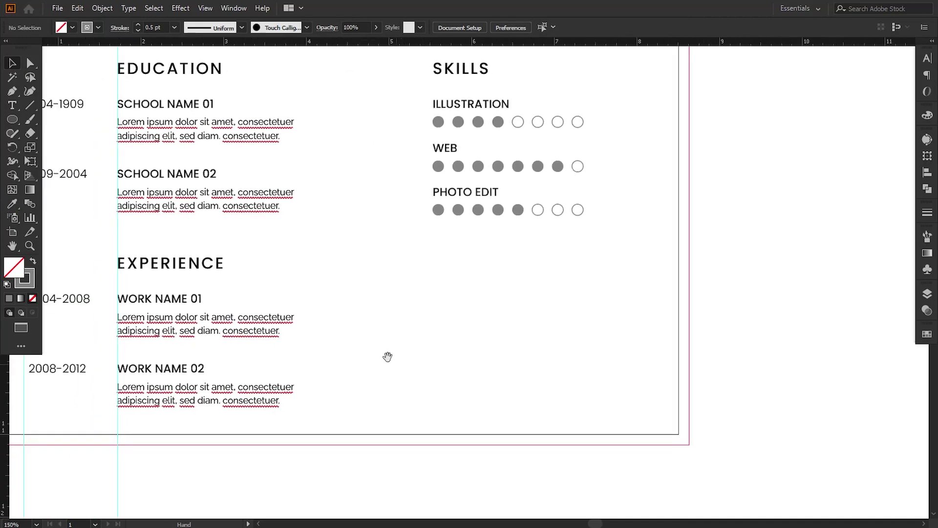
pyautogui.moveTo(341, 265)
pyautogui.mouseDown()
pyautogui.moveTo(199, 398)
pyautogui.moveTo(164, 410)
pyautogui.mouseUp()
pyautogui.moveTo(154, 272); pyautogui.dragTo(471, 287)
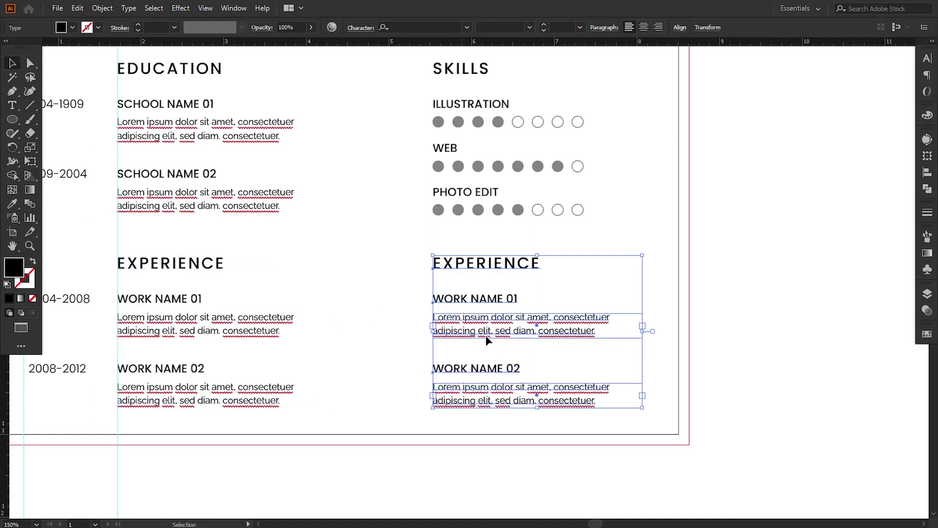
pyautogui.click(677, 380)
# Step: Retitle the copied heading LANGUAGES and its first entry title SPANISH
pyautogui.press('t')
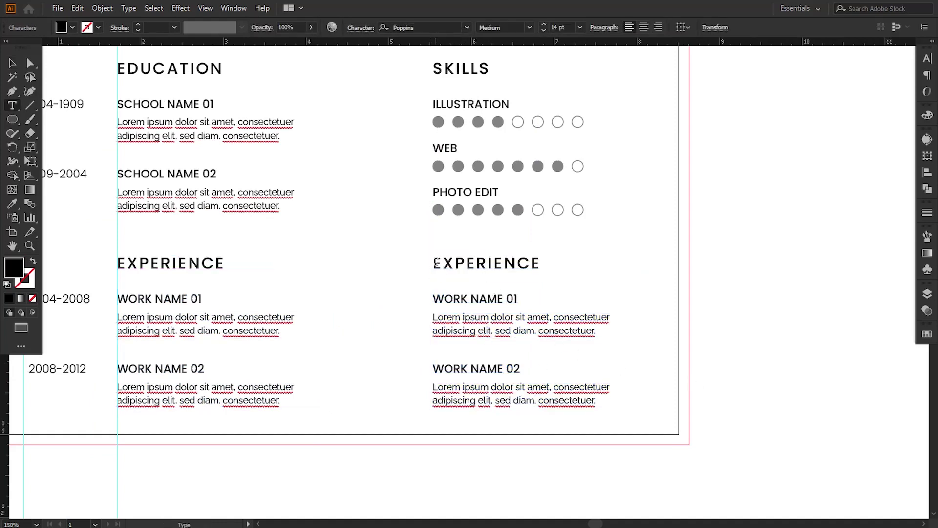
pyautogui.moveTo(435, 263); pyautogui.dragTo(581, 260)
pyautogui.write('LAN')
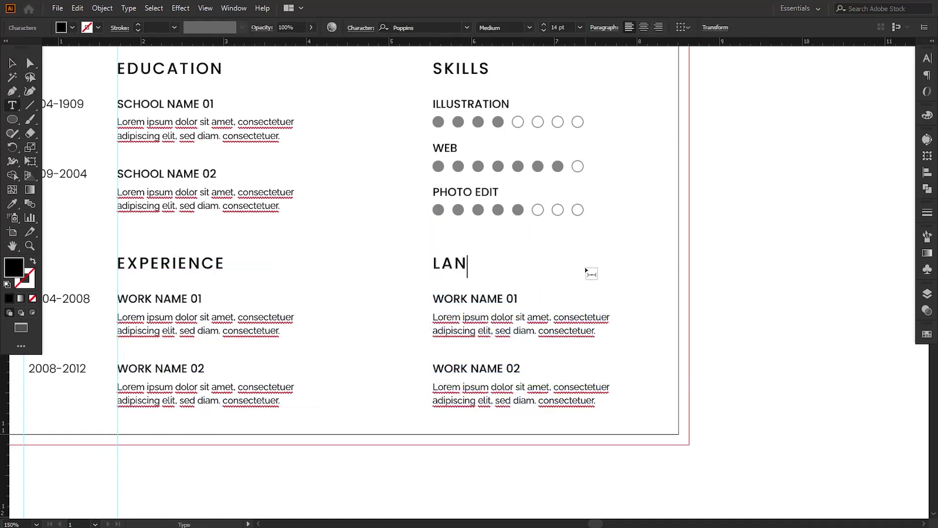
pyautogui.write('GUAG')
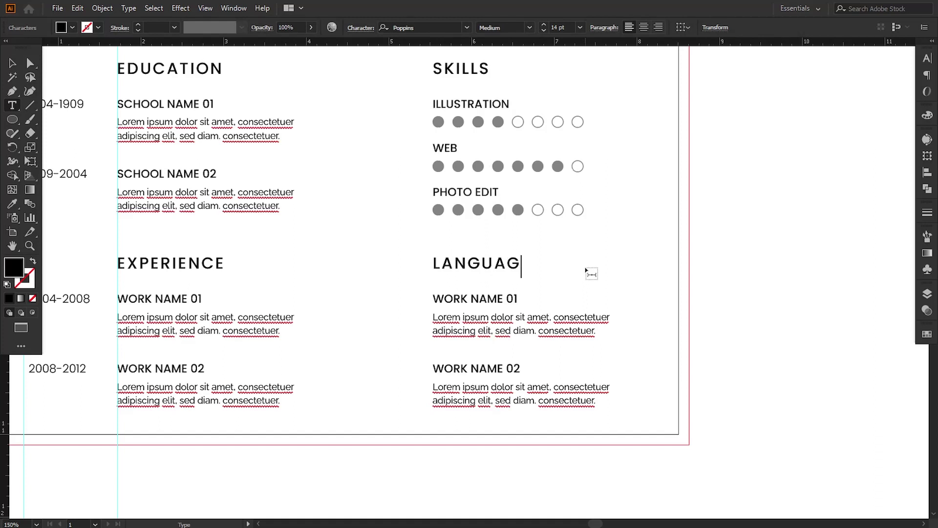
pyautogui.write('ES')
pyautogui.moveTo(435, 297); pyautogui.dragTo(541, 291)
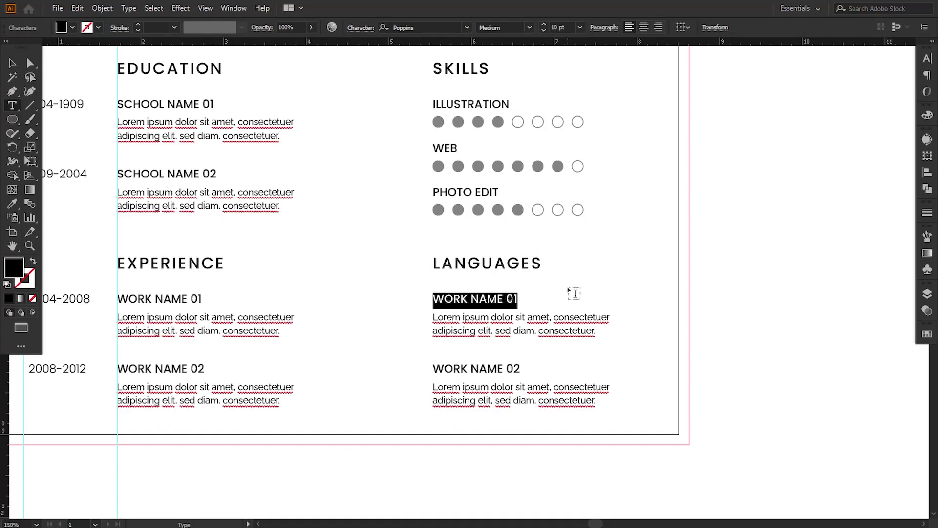
pyautogui.write('SP')
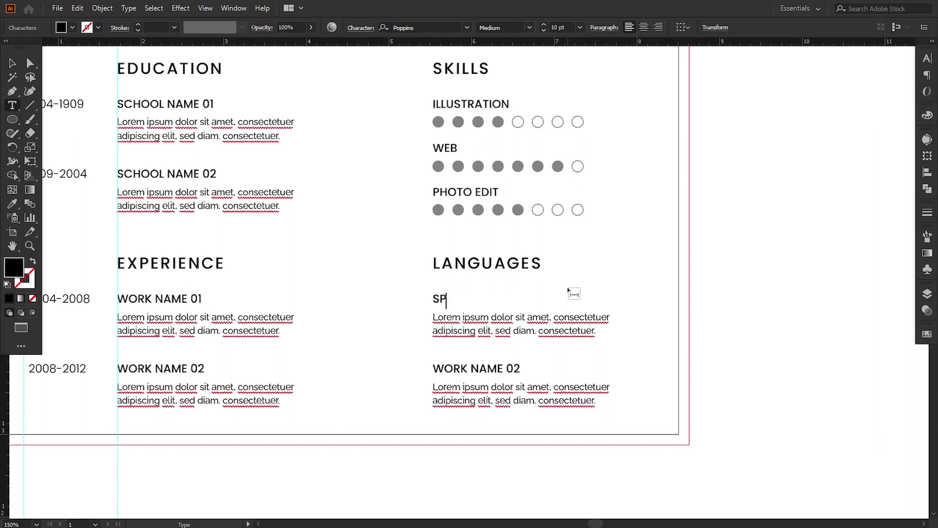
pyautogui.write('ANISH')
# Step: Cut the SPANISH description to one line, shrink its frame and nudge it up
pyautogui.moveTo(434, 334); pyautogui.dragTo(650, 328)
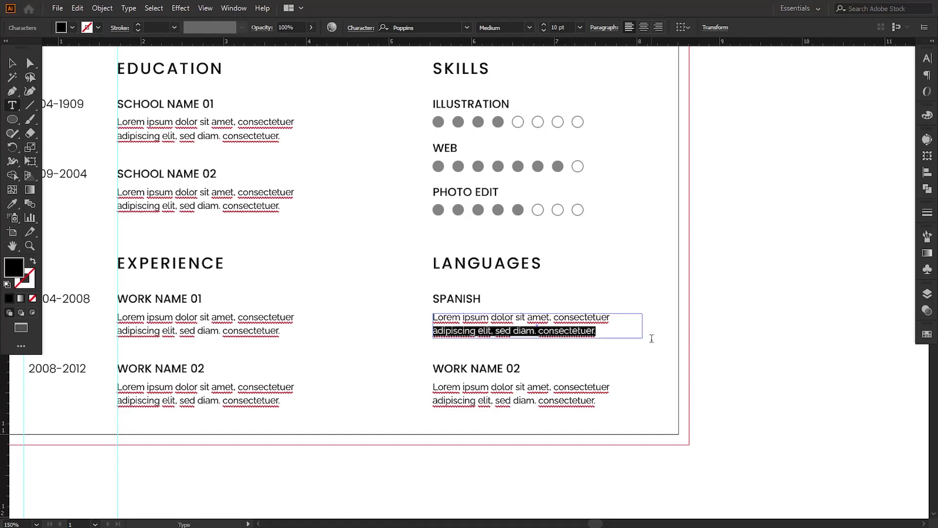
pyautogui.press('BackSpace')
pyautogui.click(12, 63)
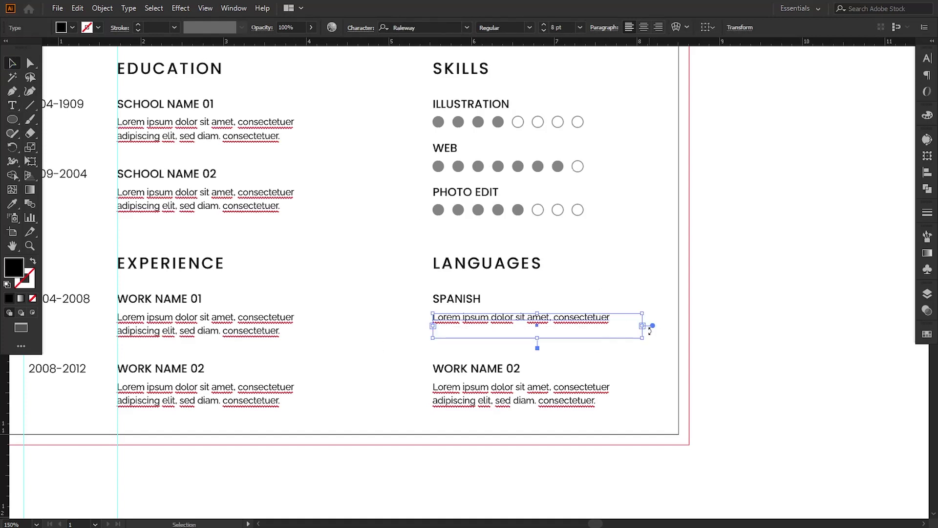
pyautogui.moveTo(645, 328); pyautogui.dragTo(611, 326)
pyautogui.moveTo(521, 338); pyautogui.dragTo(522, 327)
pyautogui.click(737, 322)
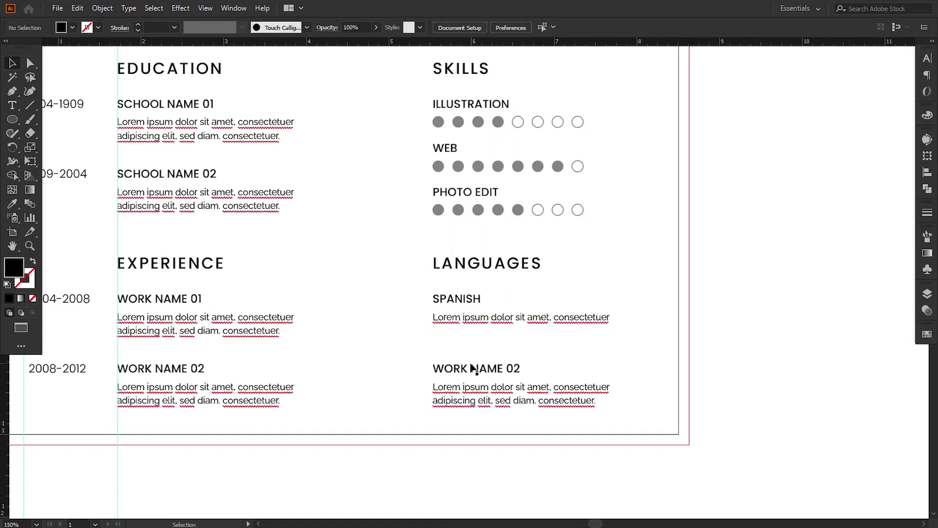
pyautogui.click(460, 324)
pyautogui.press('Up')
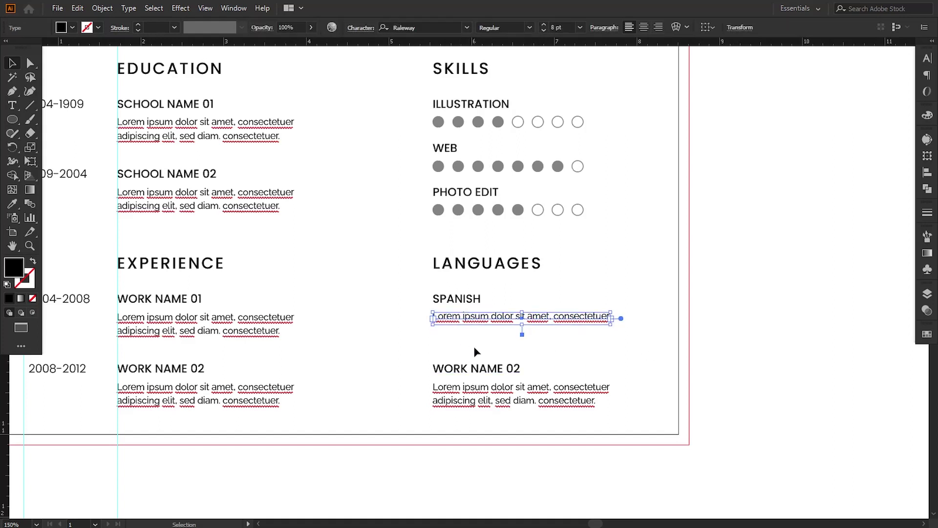
pyautogui.press('Up')
pyautogui.press('Up')
pyautogui.press('Up')
pyautogui.click(716, 337)
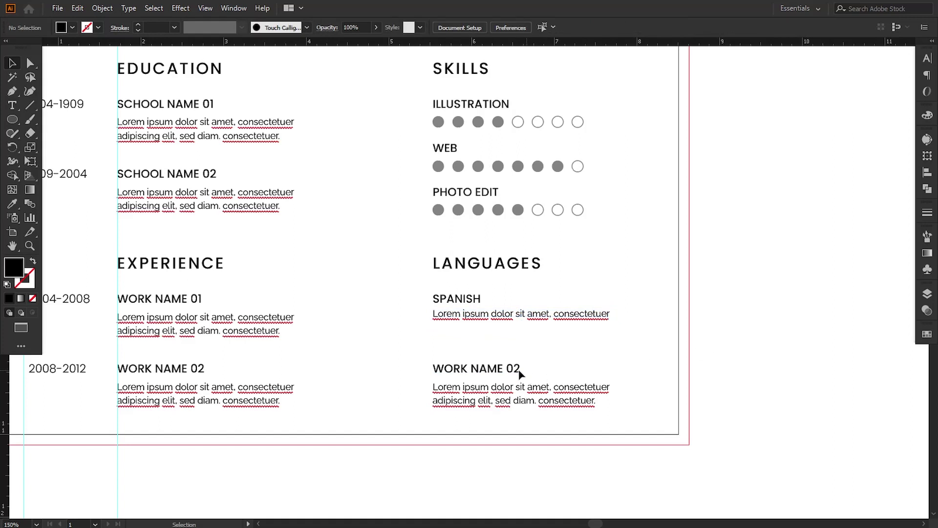
# Step: Delete the leftover WORK NAME 02 entry and copy the SPANISH entry below
pyautogui.click(492, 374)
pyautogui.press('Delete')
pyautogui.press('Delete')
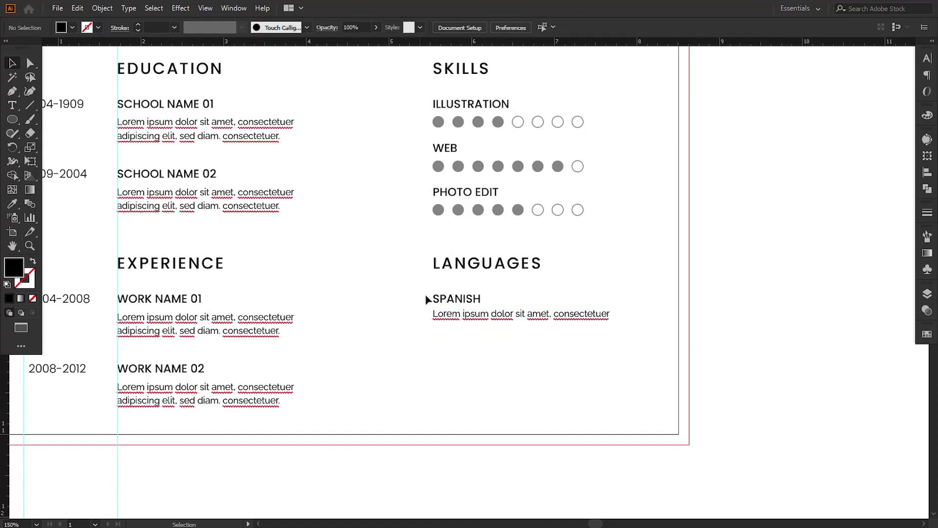
pyautogui.moveTo(453, 316); pyautogui.dragTo(452, 355)
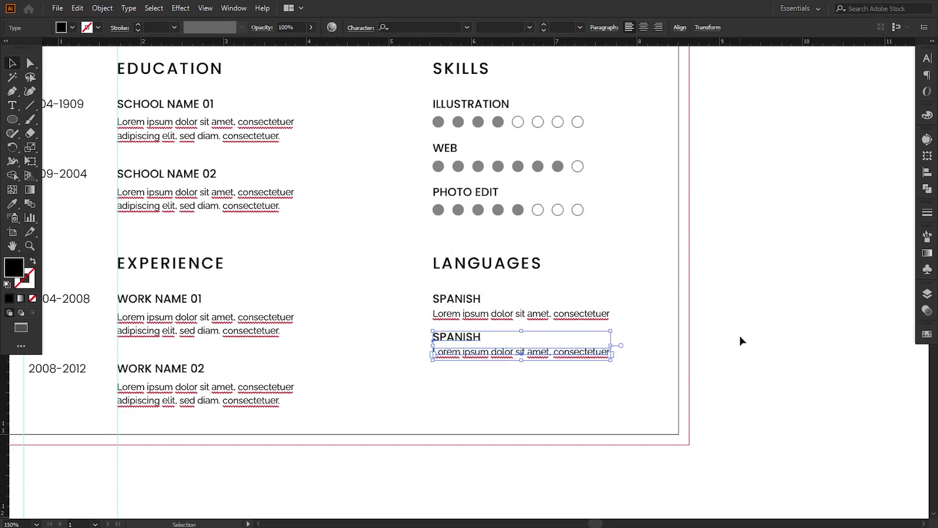
# Step: Nudge the SPANISH copy down and retitle it ENGLISH
pyautogui.press('Down')
pyautogui.press('Down')
pyautogui.press('Down')
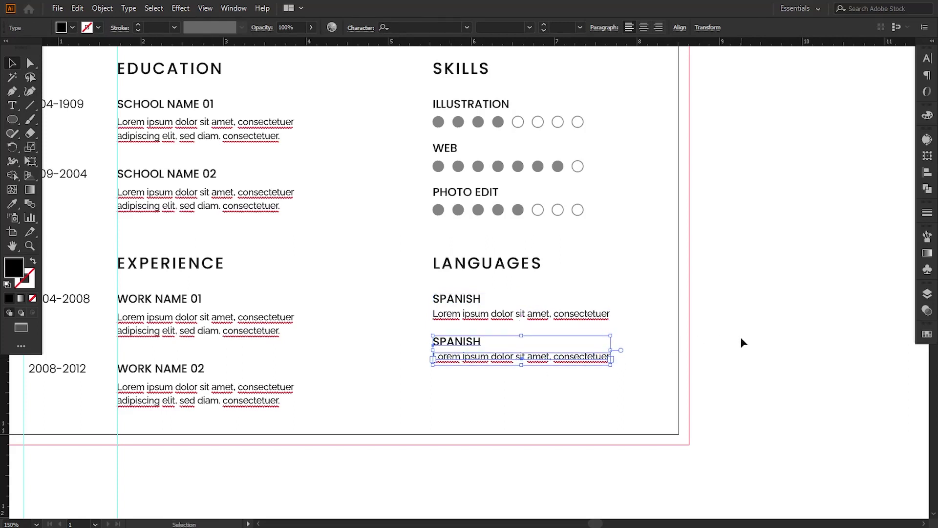
pyautogui.click(445, 343)
pyautogui.doubleClick(439, 342)
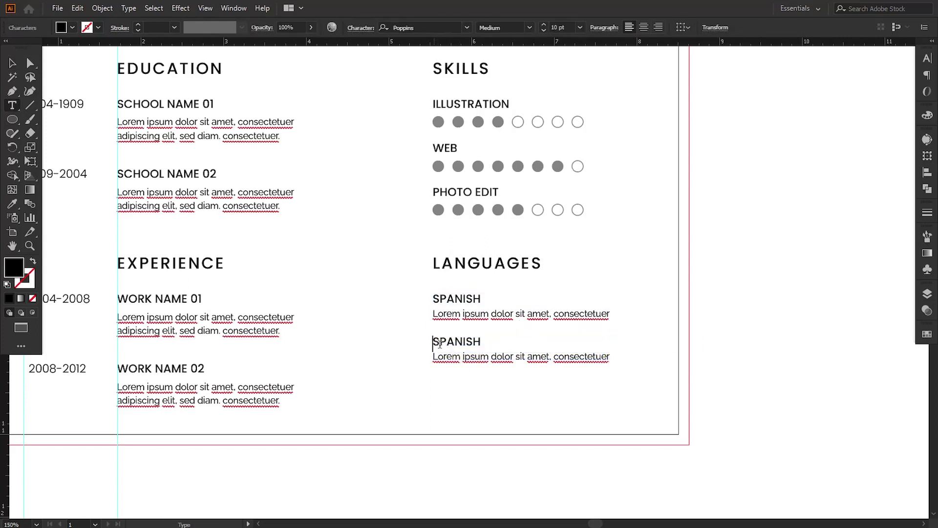
pyautogui.doubleClick(439, 343)
pyautogui.write('ENGL')
pyautogui.press('Escape')
# Step: Copy the ENGLISH entry further down and retitle the copy FRENCH
pyautogui.click(546, 451)
pyautogui.click(469, 361)
pyautogui.moveTo(468, 360); pyautogui.dragTo(469, 401)
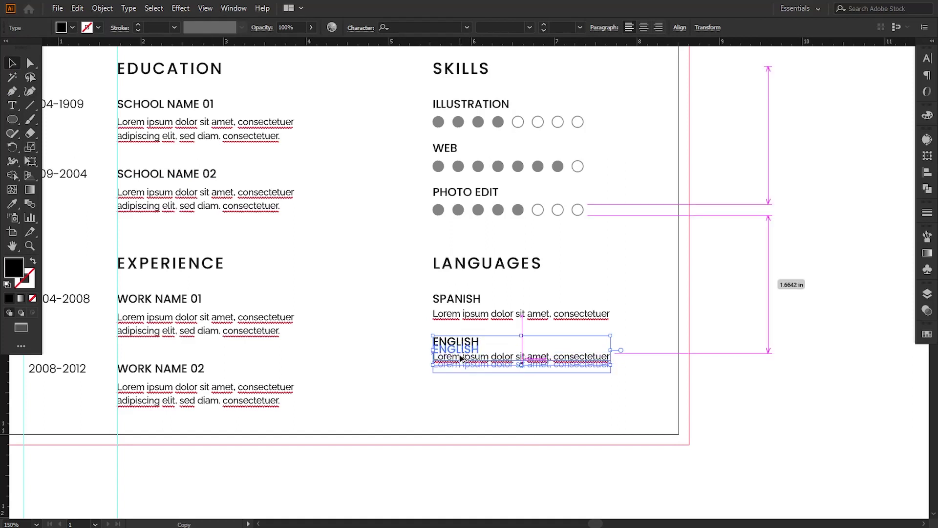
pyautogui.click(781, 375)
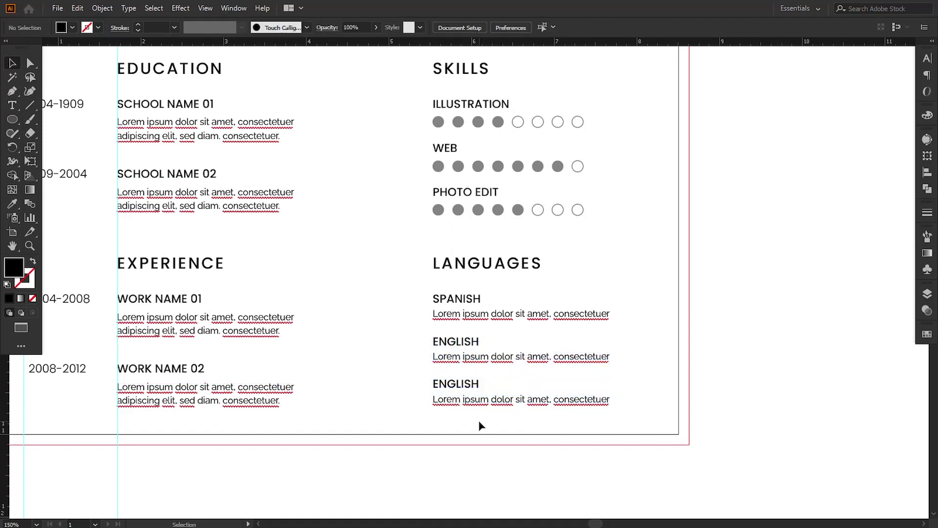
pyautogui.doubleClick(440, 384)
pyautogui.moveTo(433, 384); pyautogui.dragTo(498, 385)
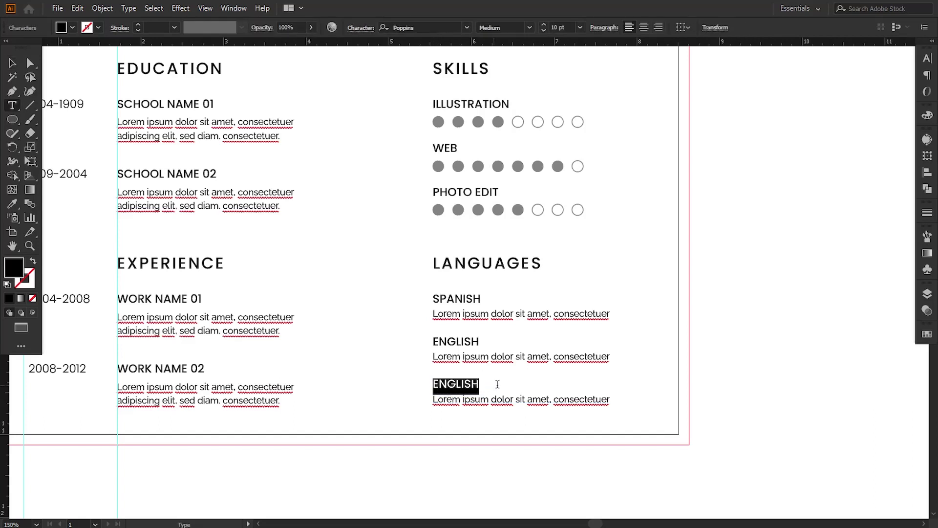
pyautogui.write('FREN')
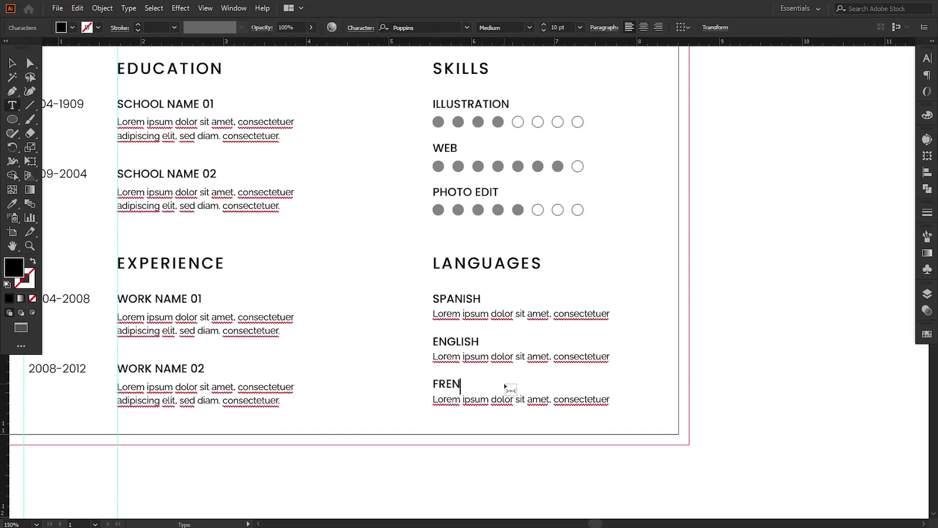
pyautogui.write('CH')
pyautogui.press('Escape')
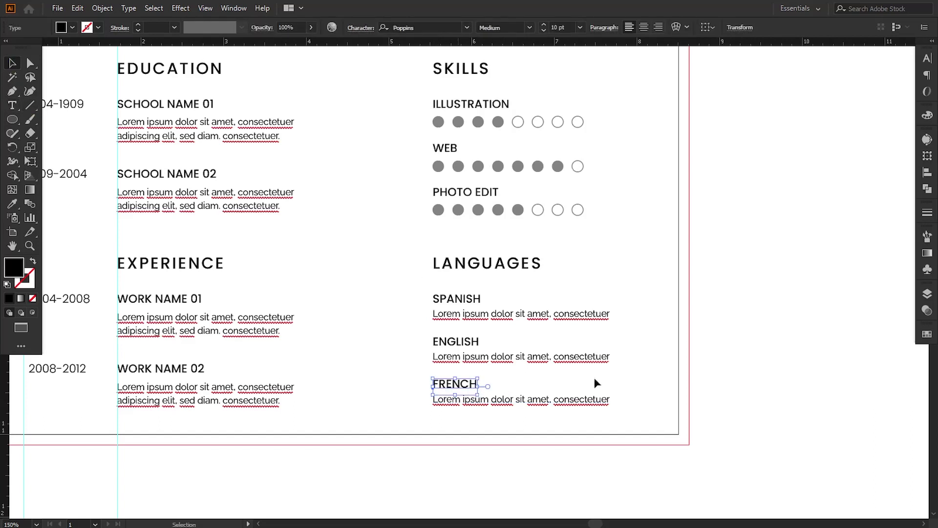
pyautogui.click(423, 355)
# Step: Nudge the ENGLISH and FRENCH blocks up two steps each to tighten spacing
pyautogui.click(418, 342)
pyautogui.press('Up')
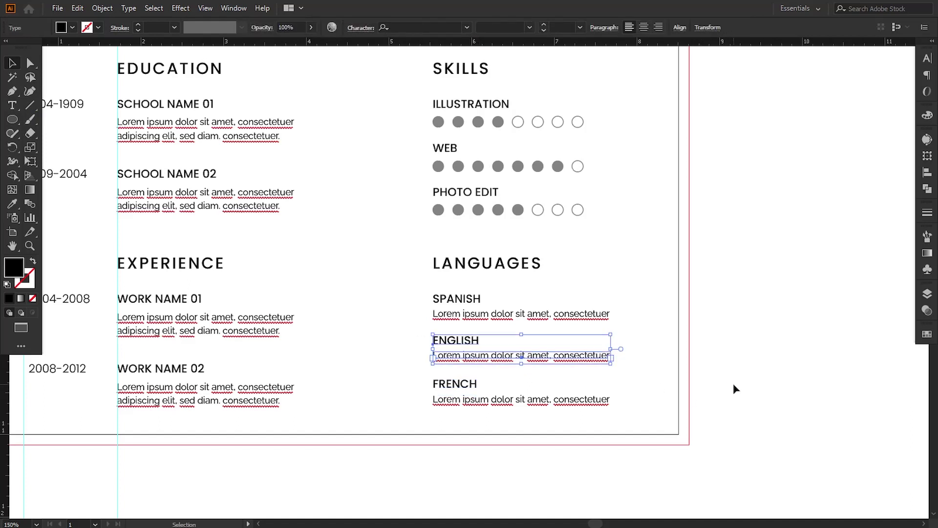
pyautogui.press('Up')
pyautogui.click(733, 383)
pyautogui.click(543, 421)
pyautogui.press('Up')
pyautogui.press('Up')
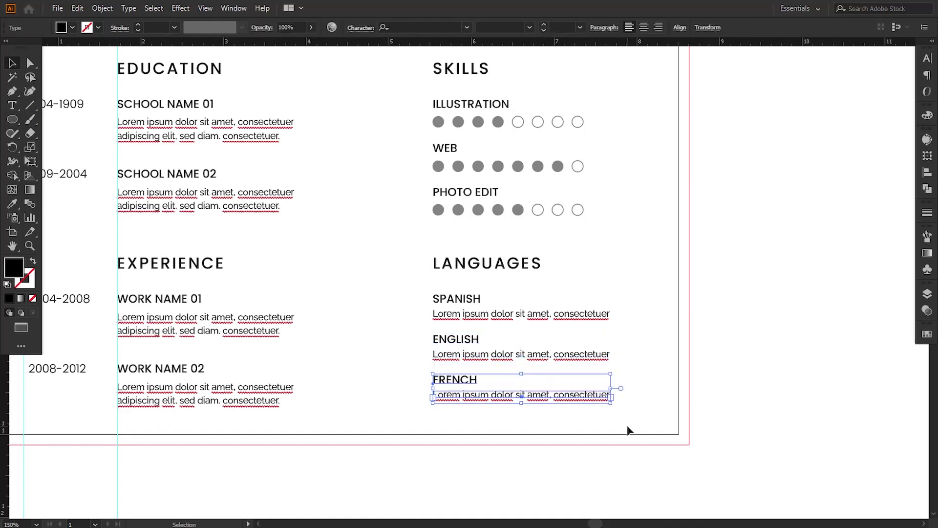
pyautogui.press('Up')
pyautogui.click(691, 409)
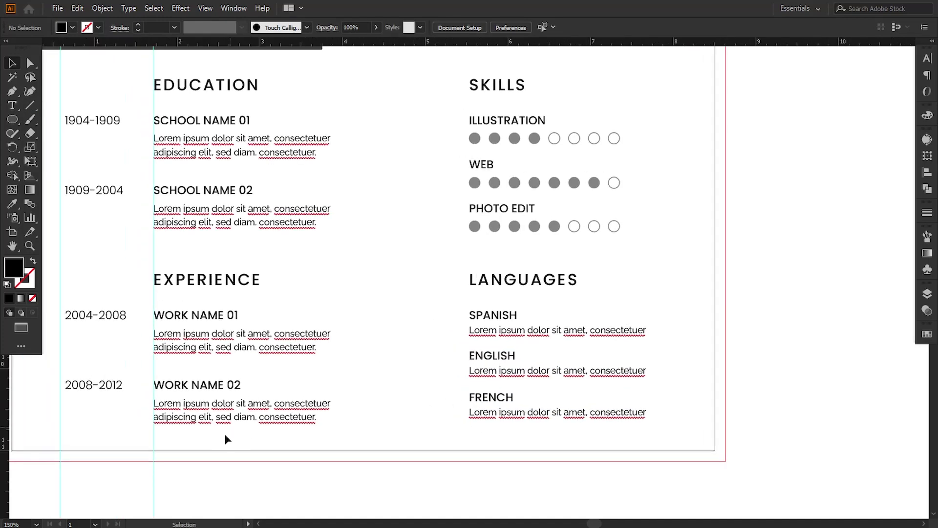
# Step: Delete the guides and the two grey circles beside the page
pyautogui.moveTo(186, 469); pyautogui.dragTo(46, 466)
pyautogui.hotkey('ctrl', '-')
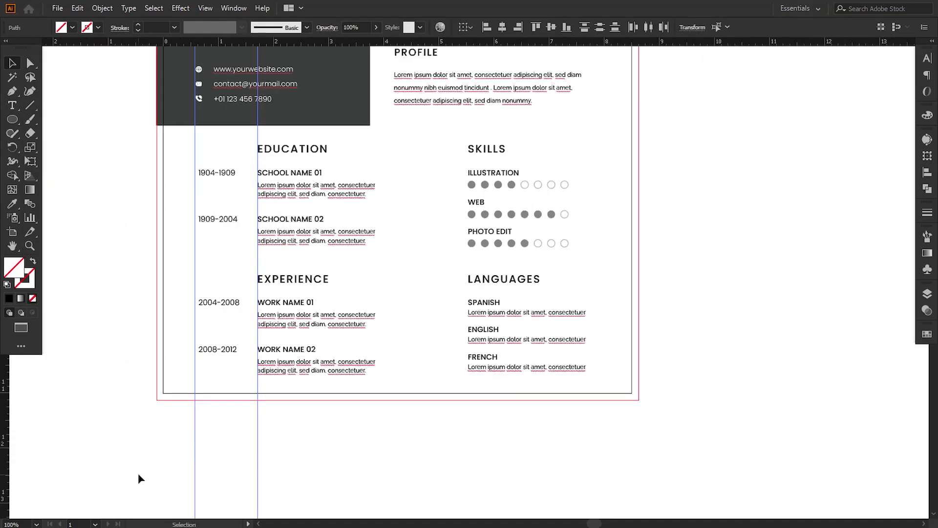
pyautogui.press('Delete')
pyautogui.hotkey('ctrl', '-')
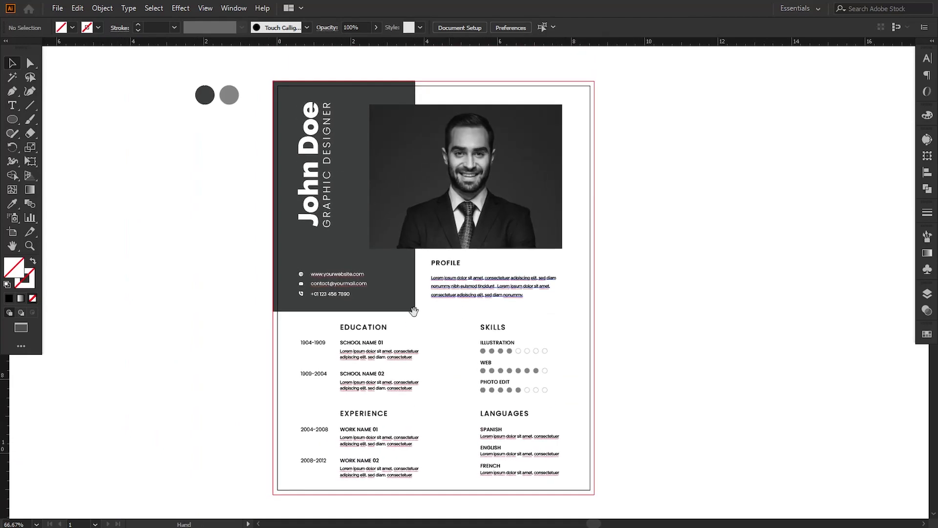
pyautogui.moveTo(146, 92); pyautogui.dragTo(243, 134)
pyautogui.press('Delete')
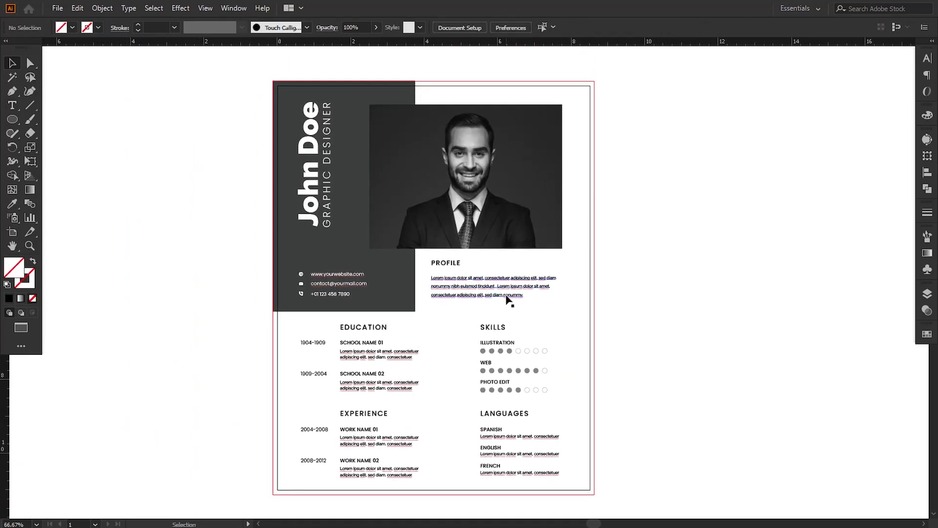
pyautogui.click(508, 296)
# Step: Give all seven Education, Experience and Language descriptions the skill dots' grey
pyautogui.keyDown('shift'); pyautogui.click(394, 355); pyautogui.keyUp('shift')
pyautogui.keyDown('shift'); pyautogui.click(397, 387); pyautogui.keyUp('shift')
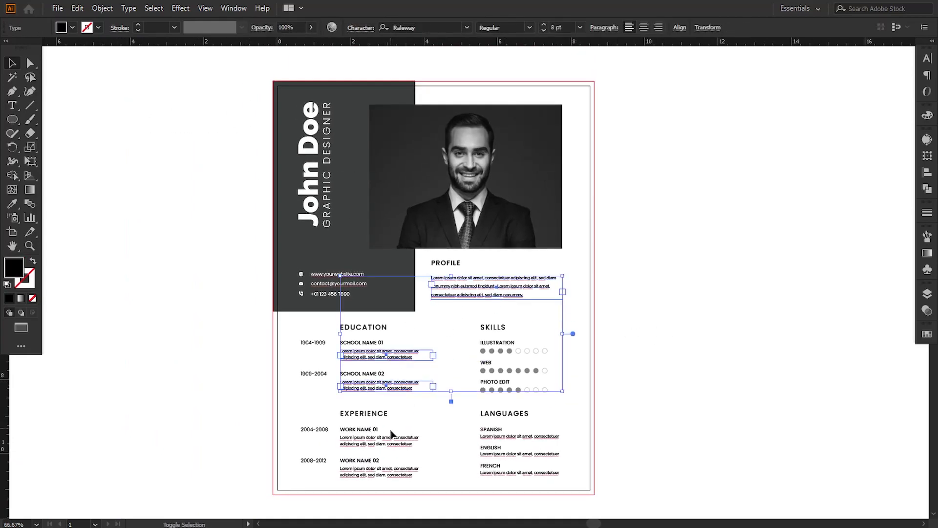
pyautogui.keyDown('shift'); pyautogui.click(391, 438); pyautogui.keyUp('shift')
pyautogui.keyDown('shift'); pyautogui.click(397, 472); pyautogui.keyUp('shift')
pyautogui.keyDown('shift'); pyautogui.click(510, 472); pyautogui.keyUp('shift')
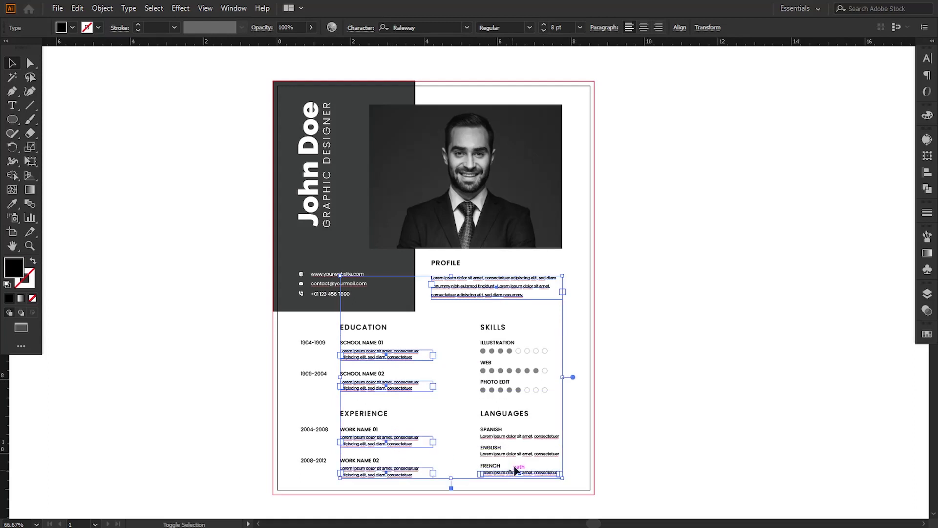
pyautogui.keyDown('shift'); pyautogui.click(513, 454); pyautogui.keyUp('shift')
pyautogui.keyDown('shift'); pyautogui.click(513, 436); pyautogui.keyUp('shift')
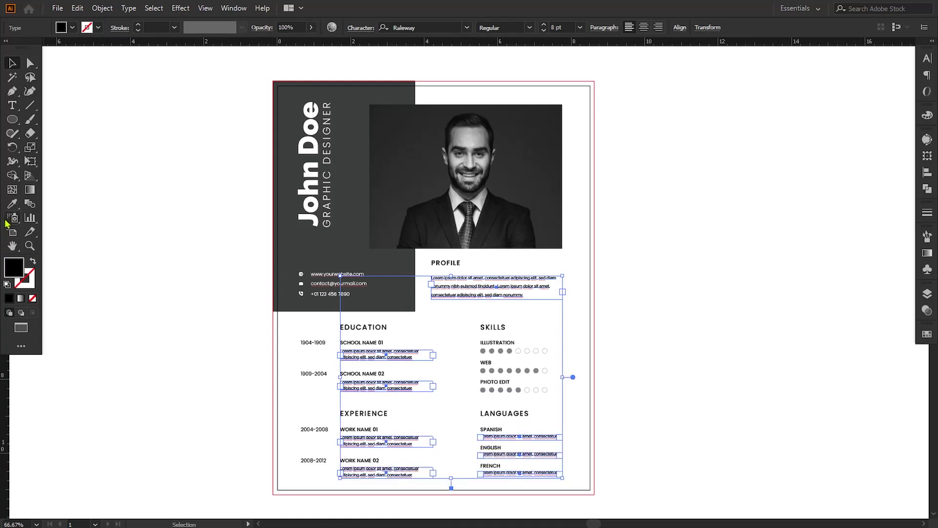
pyautogui.click(12, 204)
pyautogui.moveTo(161, 143); pyautogui.dragTo(157, 168)
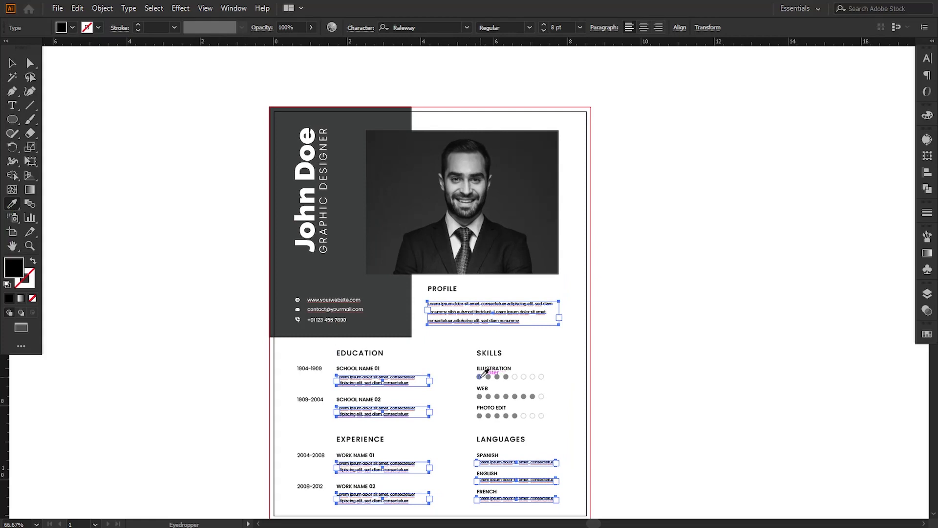
pyautogui.click(480, 376)
pyautogui.click(13, 63)
pyautogui.click(100, 203)
pyautogui.moveTo(186, 320); pyautogui.dragTo(180, 286)
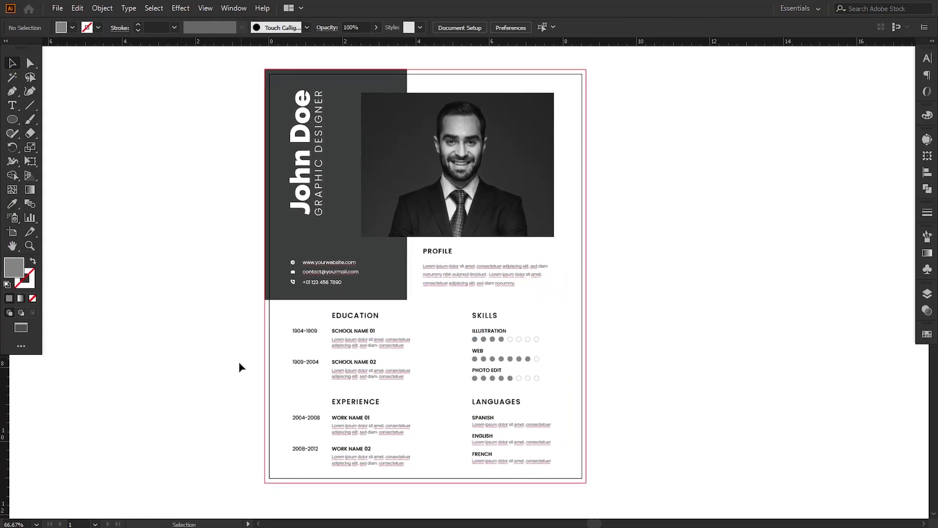
# Step: Give the four date ranges the same grey as the skill dots
pyautogui.click(301, 420)
pyautogui.keyDown('shift'); pyautogui.click(306, 449); pyautogui.keyUp('shift')
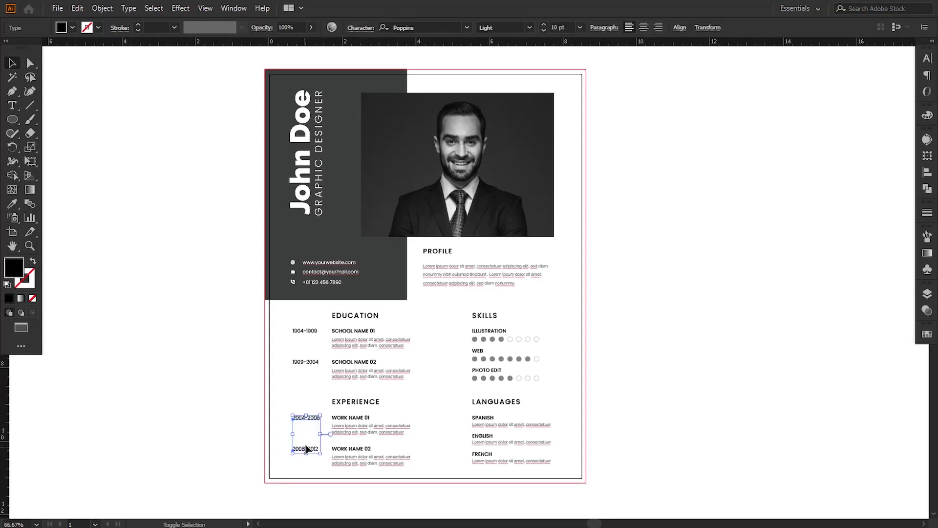
pyautogui.keyDown('shift'); pyautogui.click(302, 364); pyautogui.keyUp('shift')
pyautogui.keyDown('shift'); pyautogui.click(304, 334); pyautogui.keyUp('shift')
pyautogui.click(13, 204)
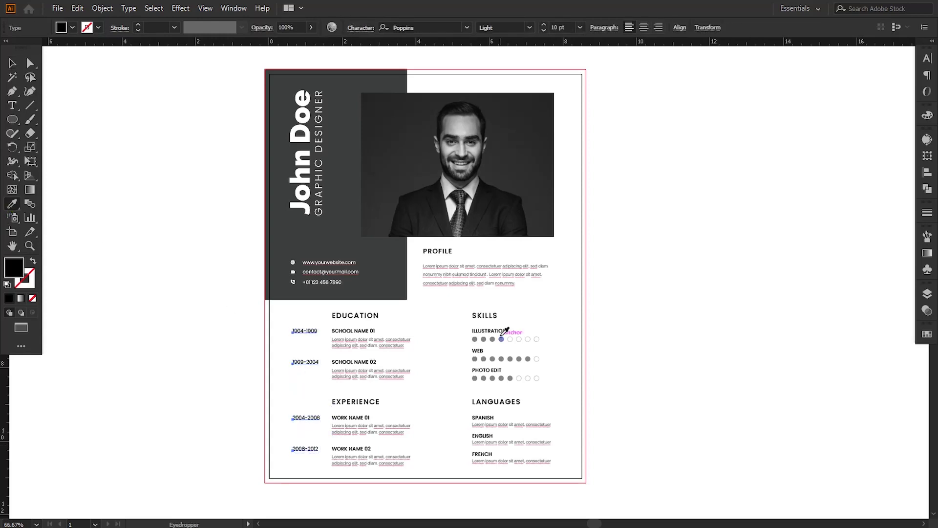
pyautogui.click(483, 339)
pyautogui.click(12, 62)
pyautogui.click(136, 245)
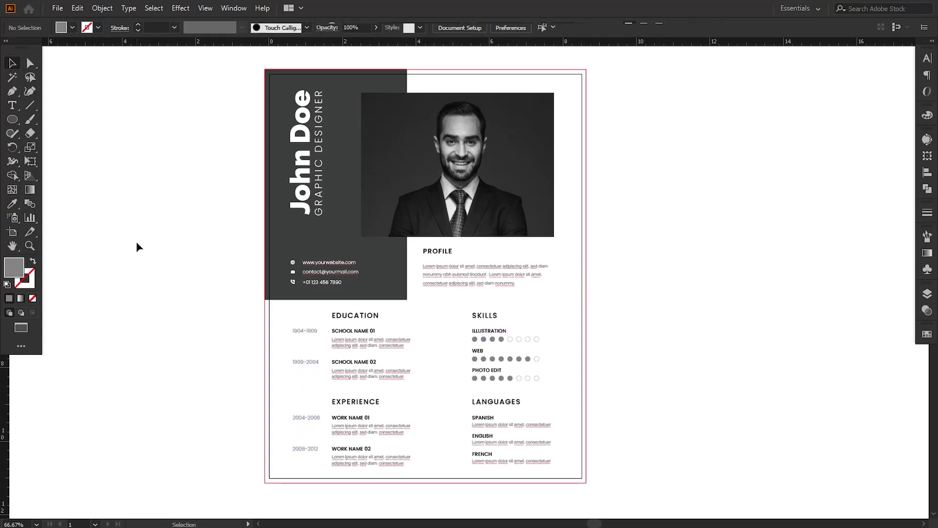
pyautogui.moveTo(176, 306); pyautogui.dragTo(177, 303)
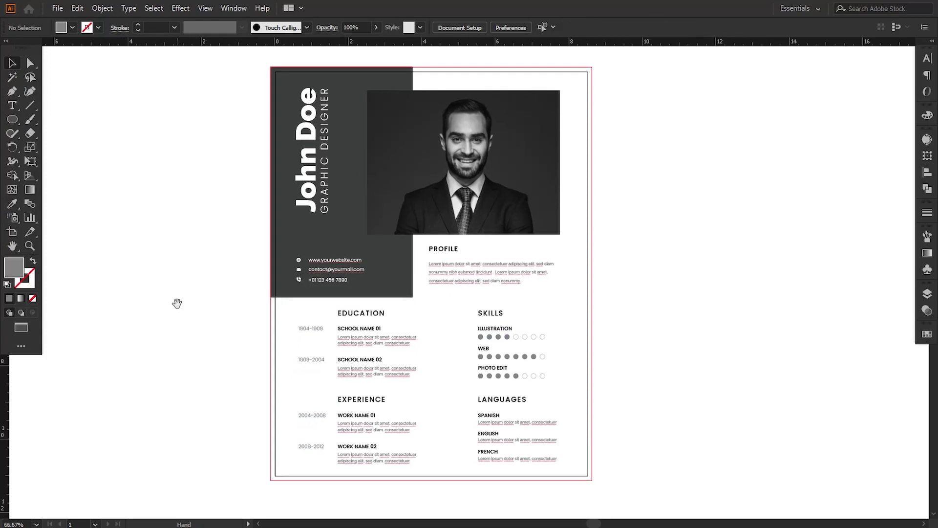
# Step: Set tracking to 150 on PROFILE, EDUCATION, SKILLS, EXPERIENCE and LANGUAGES headings
pyautogui.click(383, 400)
pyautogui.keyDown('shift'); pyautogui.click(502, 399); pyautogui.keyUp('shift')
pyautogui.keyDown('shift'); pyautogui.click(491, 314); pyautogui.keyUp('shift')
pyautogui.keyDown('shift'); pyautogui.click(376, 313); pyautogui.keyUp('shift')
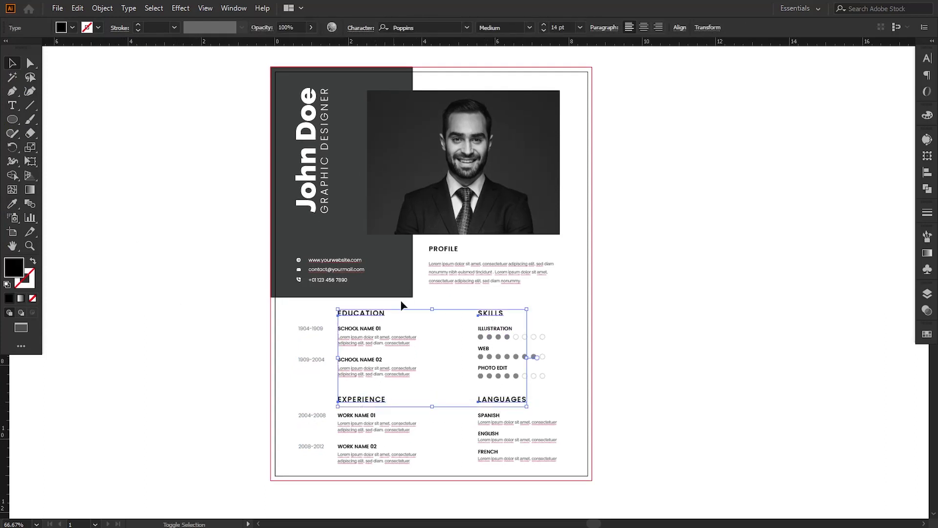
pyautogui.keyDown('shift'); pyautogui.click(444, 249); pyautogui.keyUp('shift')
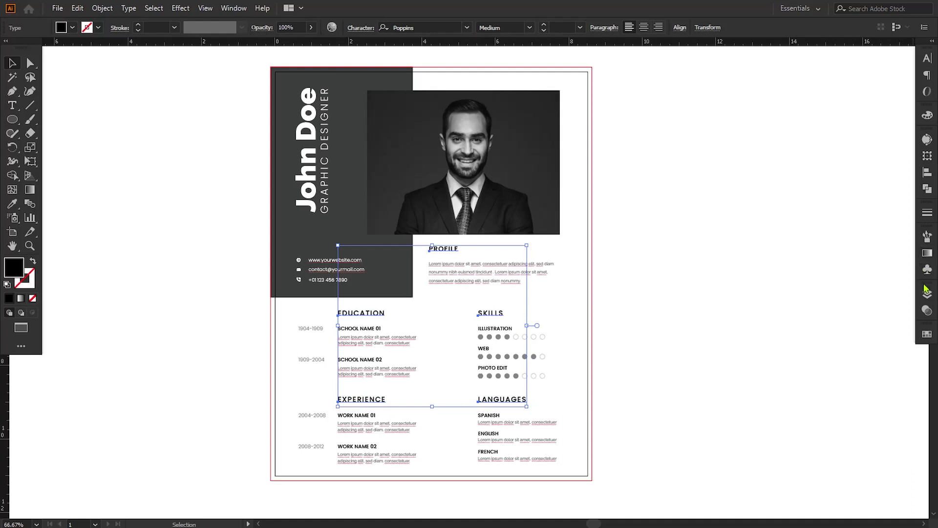
pyautogui.click(928, 58)
pyautogui.click(905, 120)
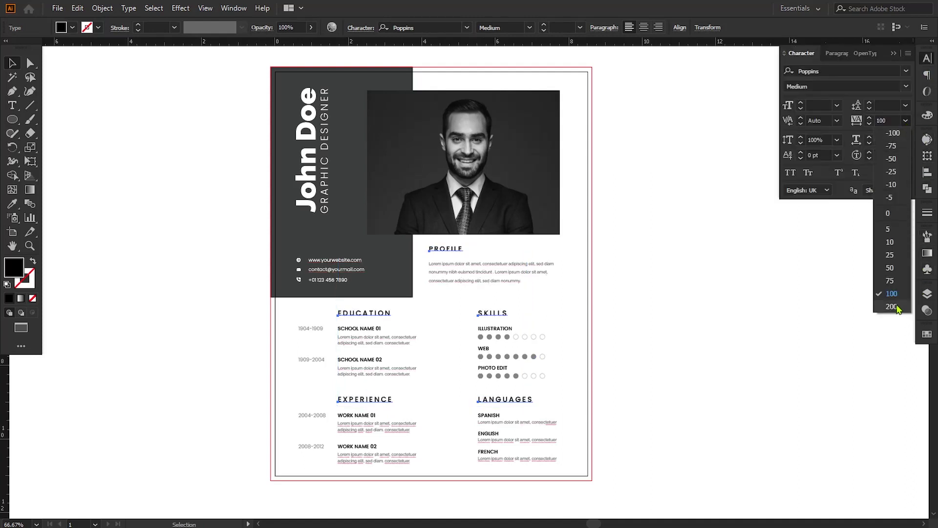
pyautogui.click(891, 307)
pyautogui.doubleClick(887, 120)
pyautogui.write('1')
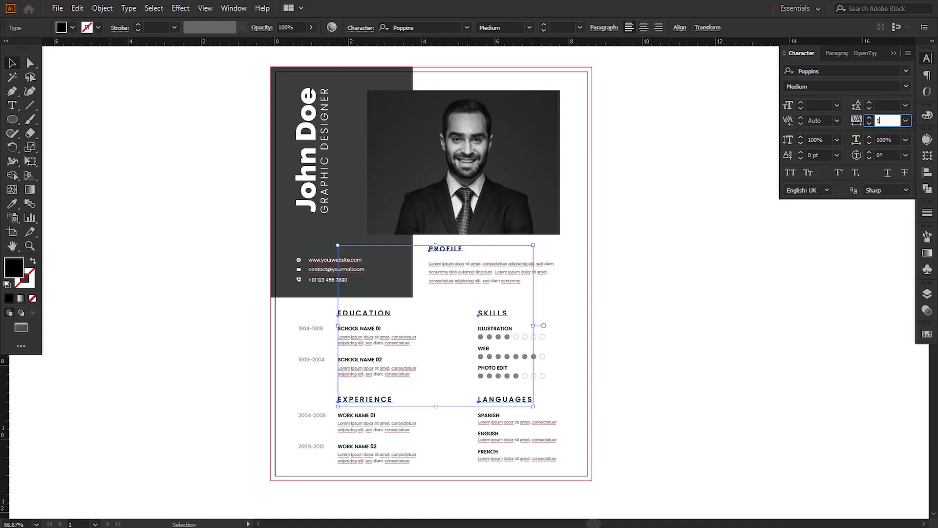
pyautogui.write('50')
pyautogui.press('Return')
# Step: Check the EDUCATION and PROFILE headings for the new 150 tracking
pyautogui.click(656, 370)
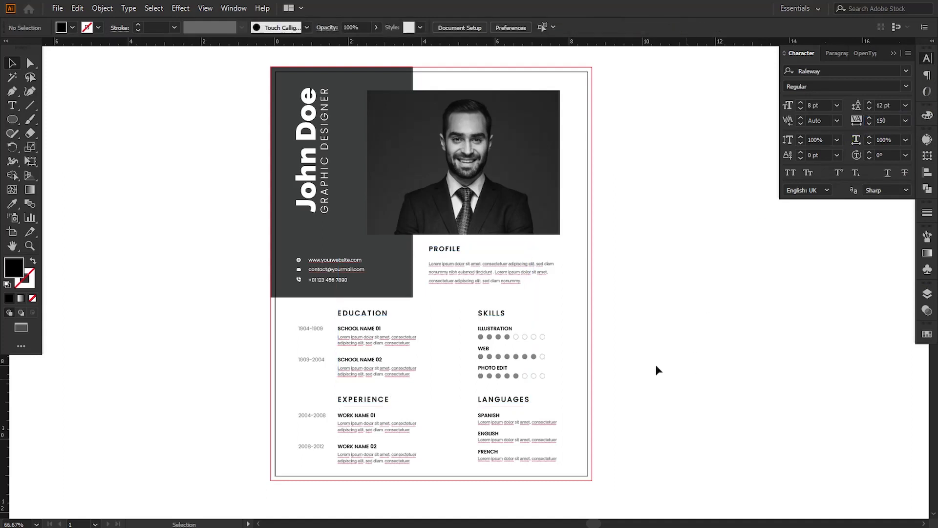
pyautogui.click(382, 314)
pyautogui.click(455, 250)
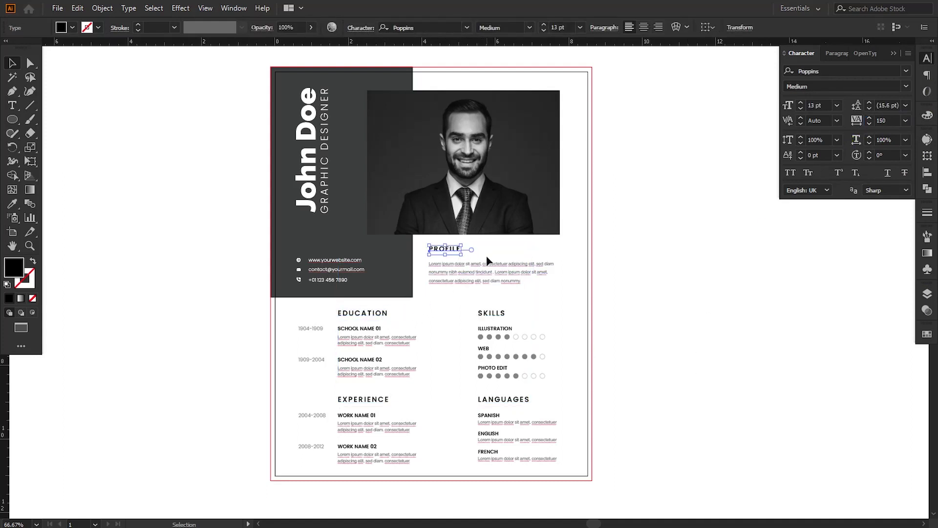
pyautogui.click(670, 326)
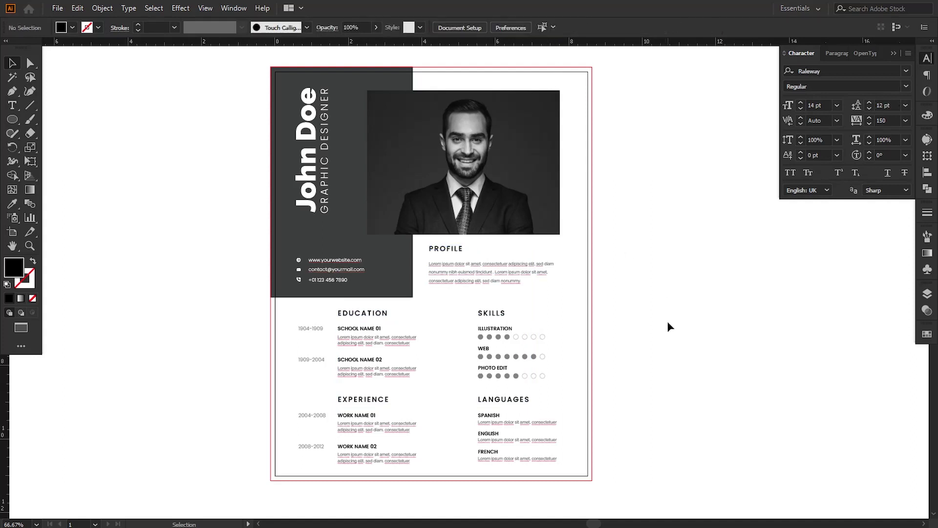
# Step: Hide the Character panel with Ctrl+T, shift the résumé left and check GRAPHIC DESIGNER
pyautogui.hotkey('ctrl', 't')
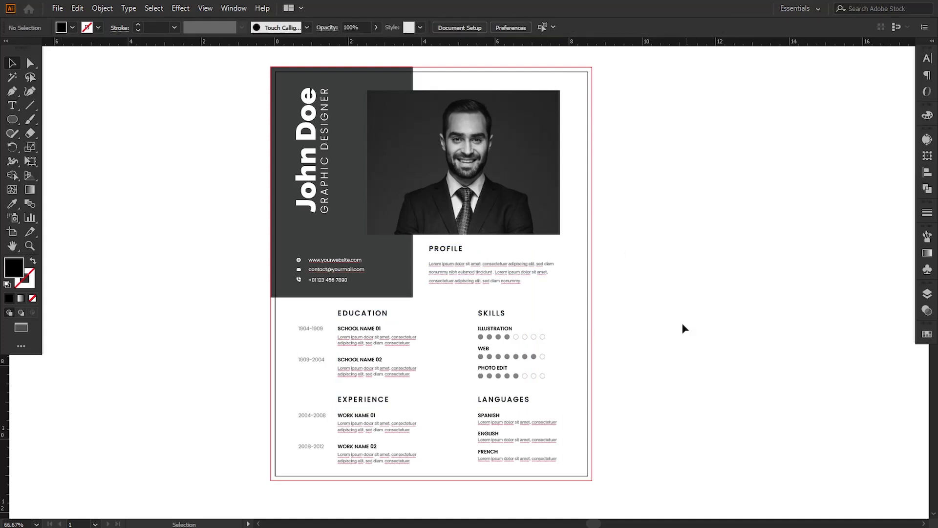
pyautogui.moveTo(683, 328)
pyautogui.mouseDown()
pyautogui.moveTo(490, 335)
pyautogui.moveTo(507, 339)
pyautogui.mouseUp()
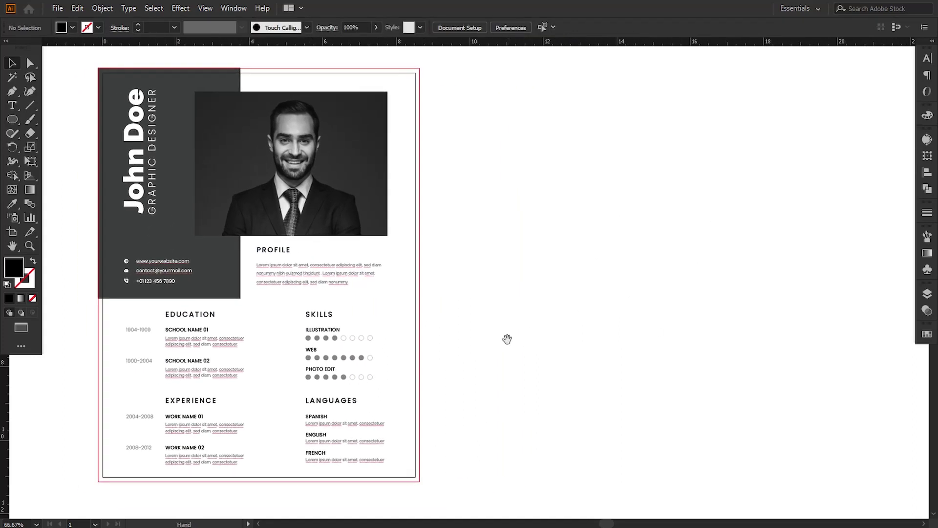
pyautogui.click(153, 202)
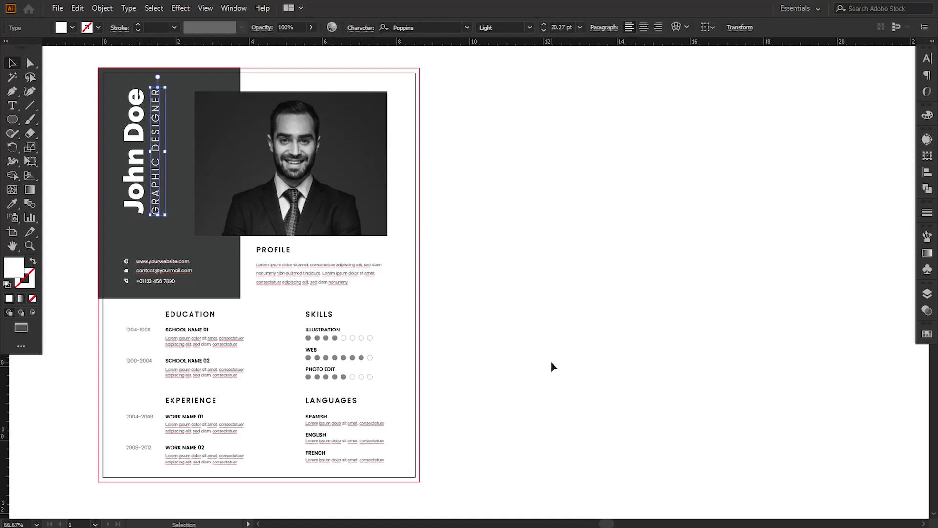
pyautogui.click(552, 366)
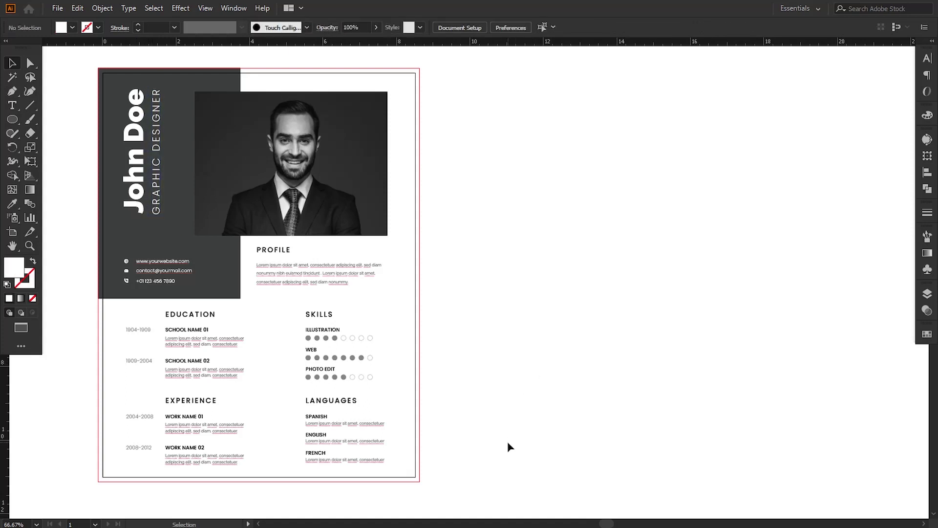